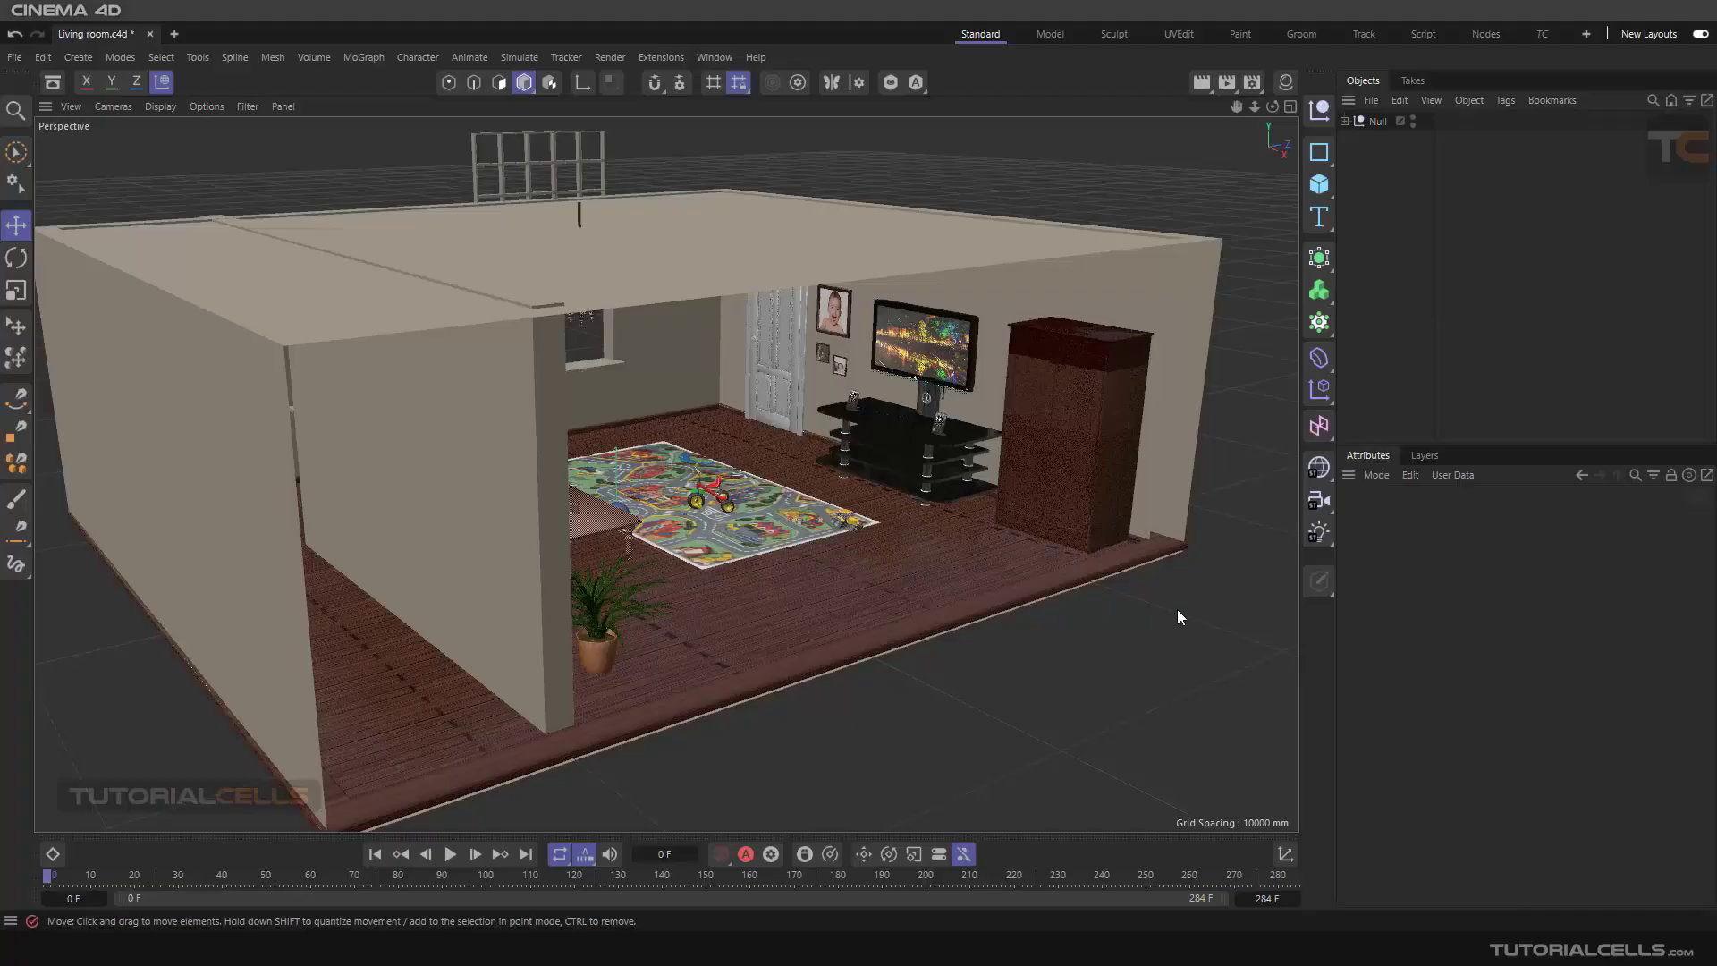
Step: Bring up the Sky/Environment popup listing Sky, Floor, Environment, Background, Foreground and Stage
click(1321, 467)
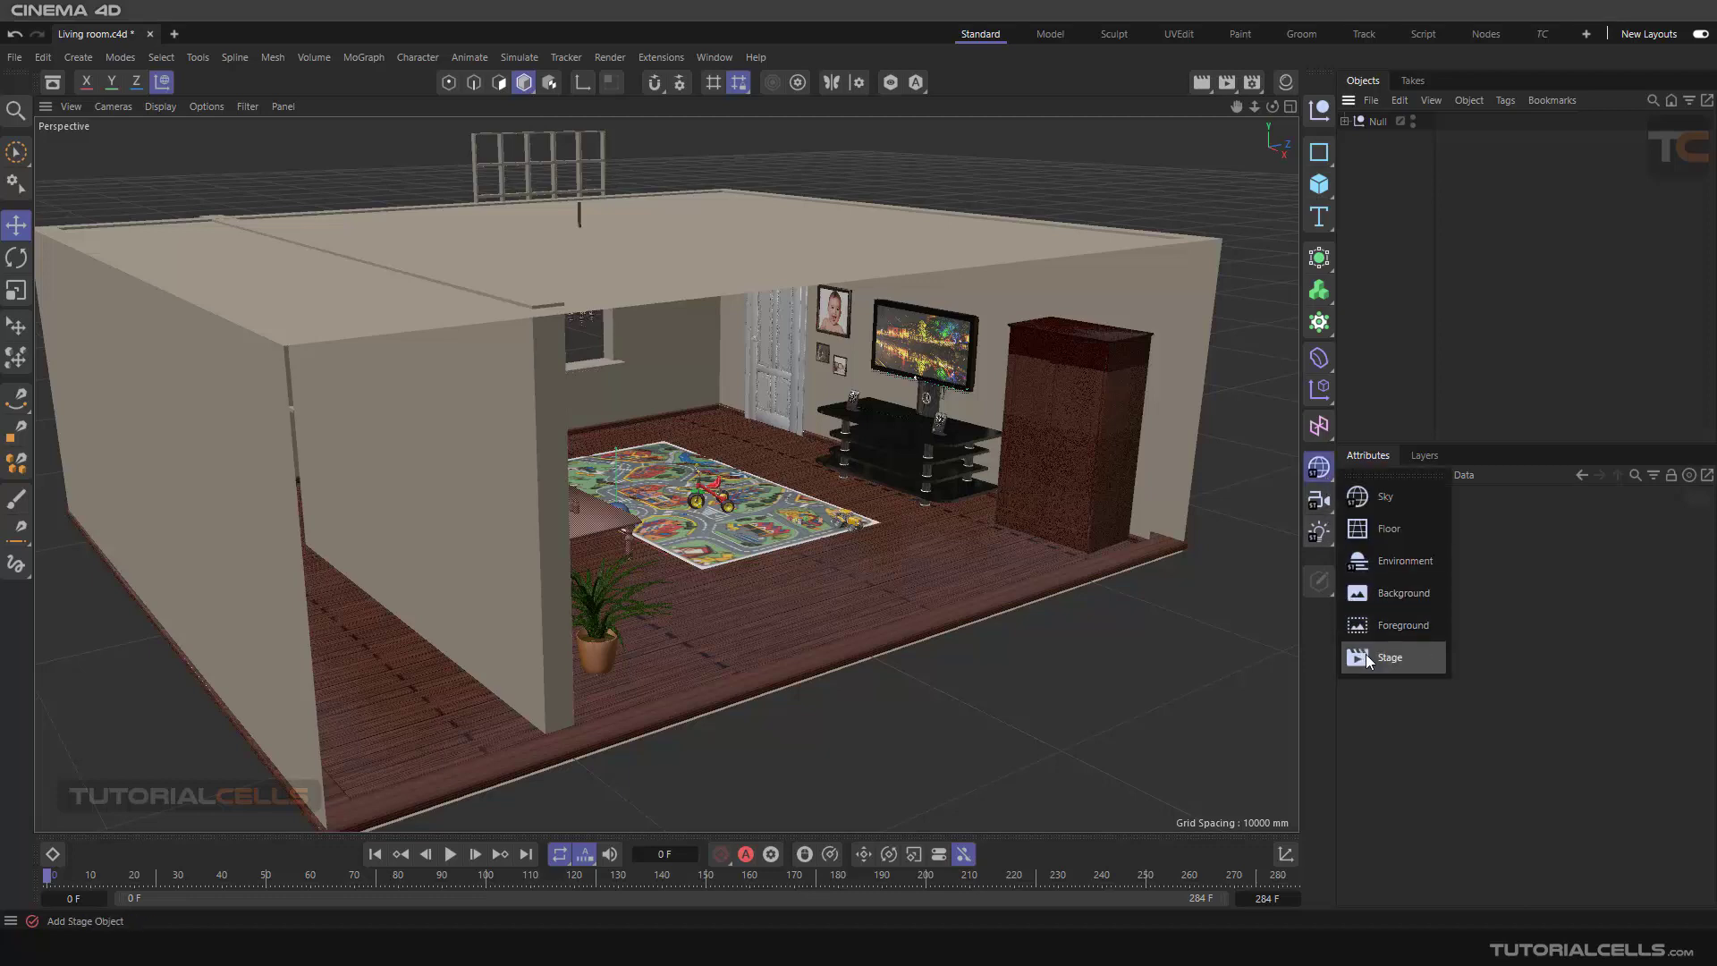
click(1021, 678)
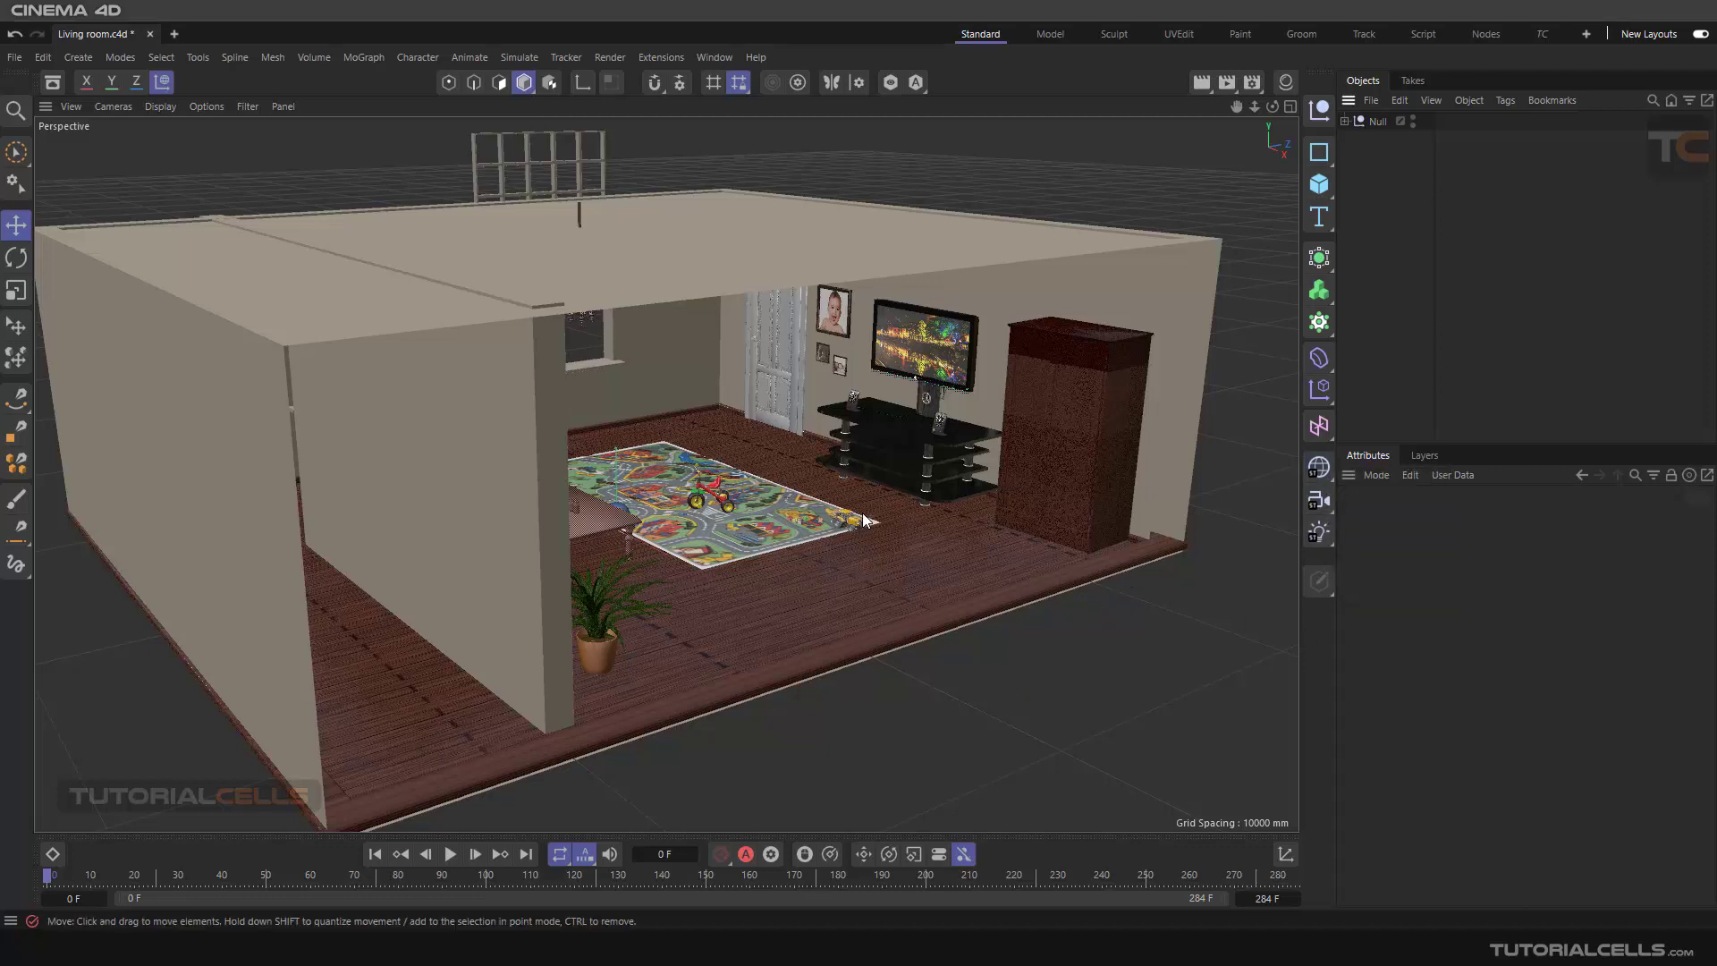
alt+drag(893, 409, 887, 433)
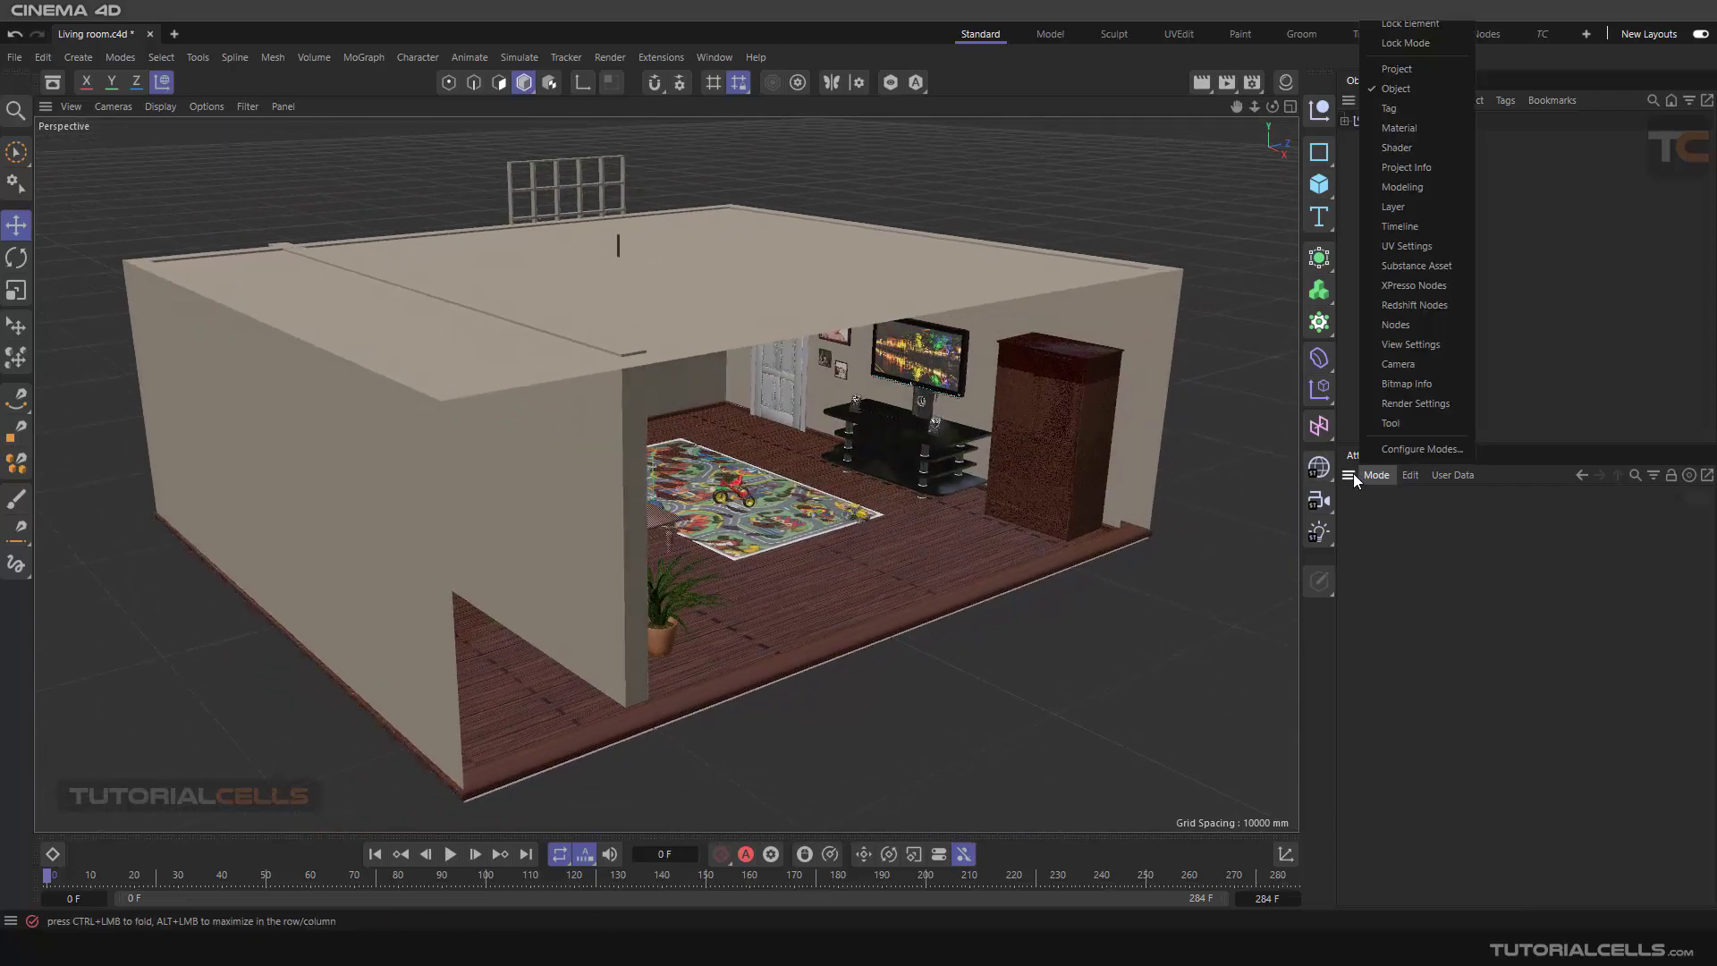
click(1319, 467)
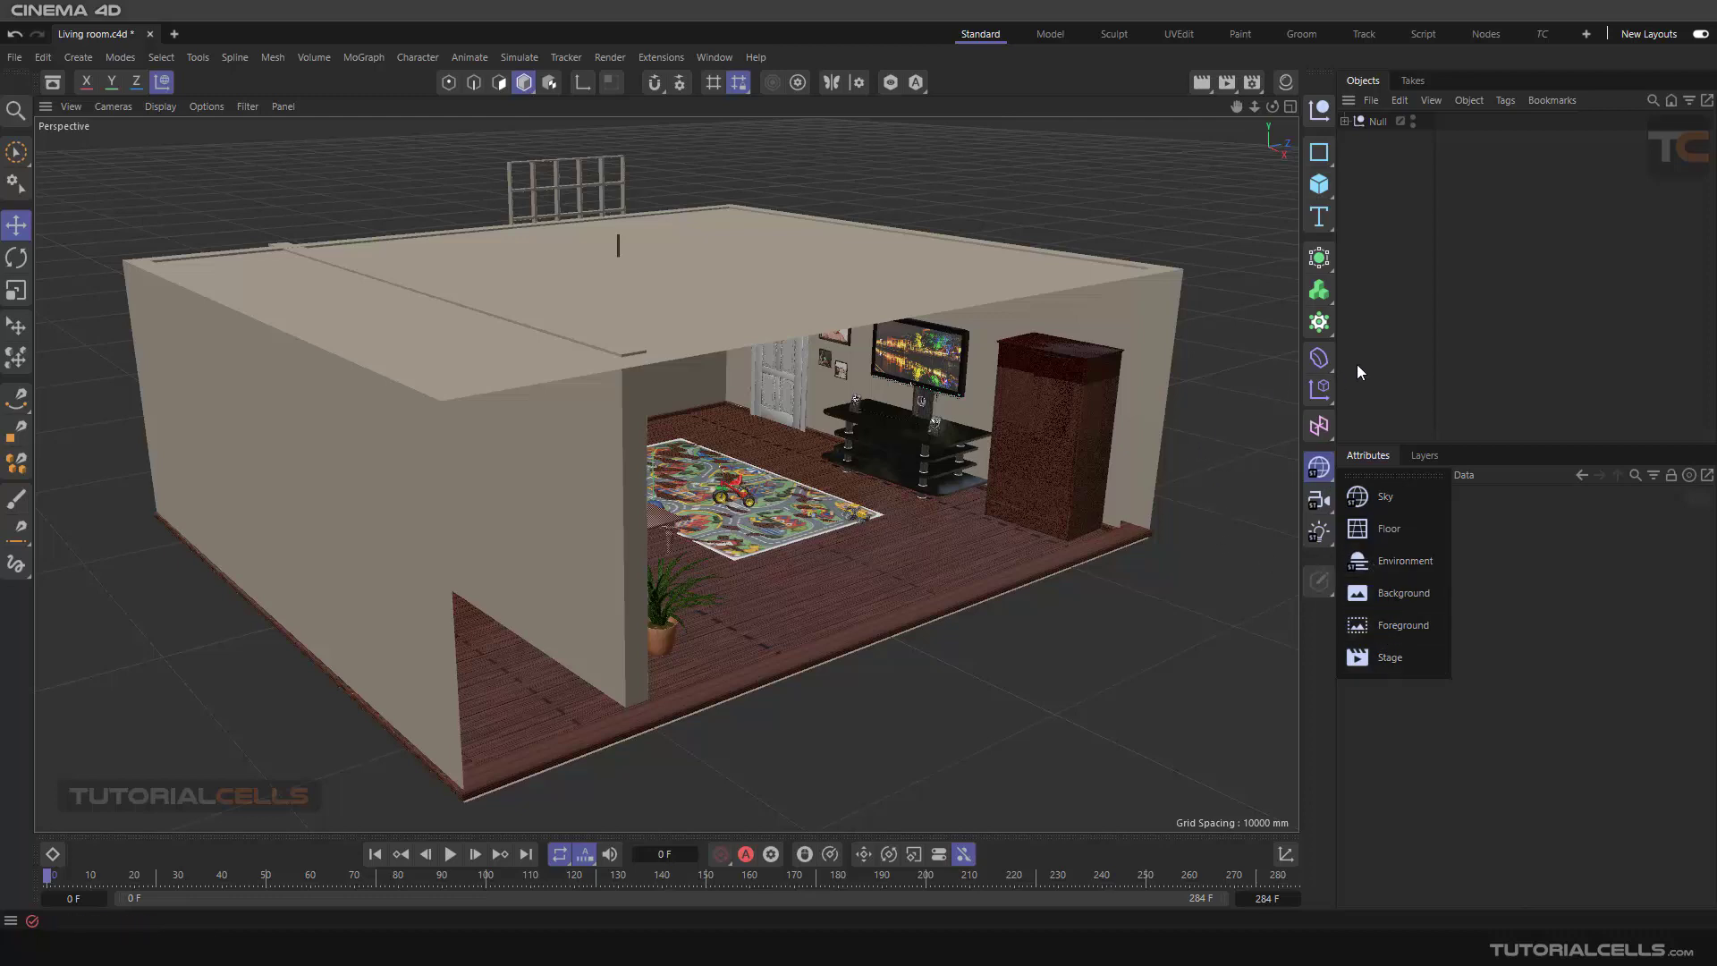
click(1108, 437)
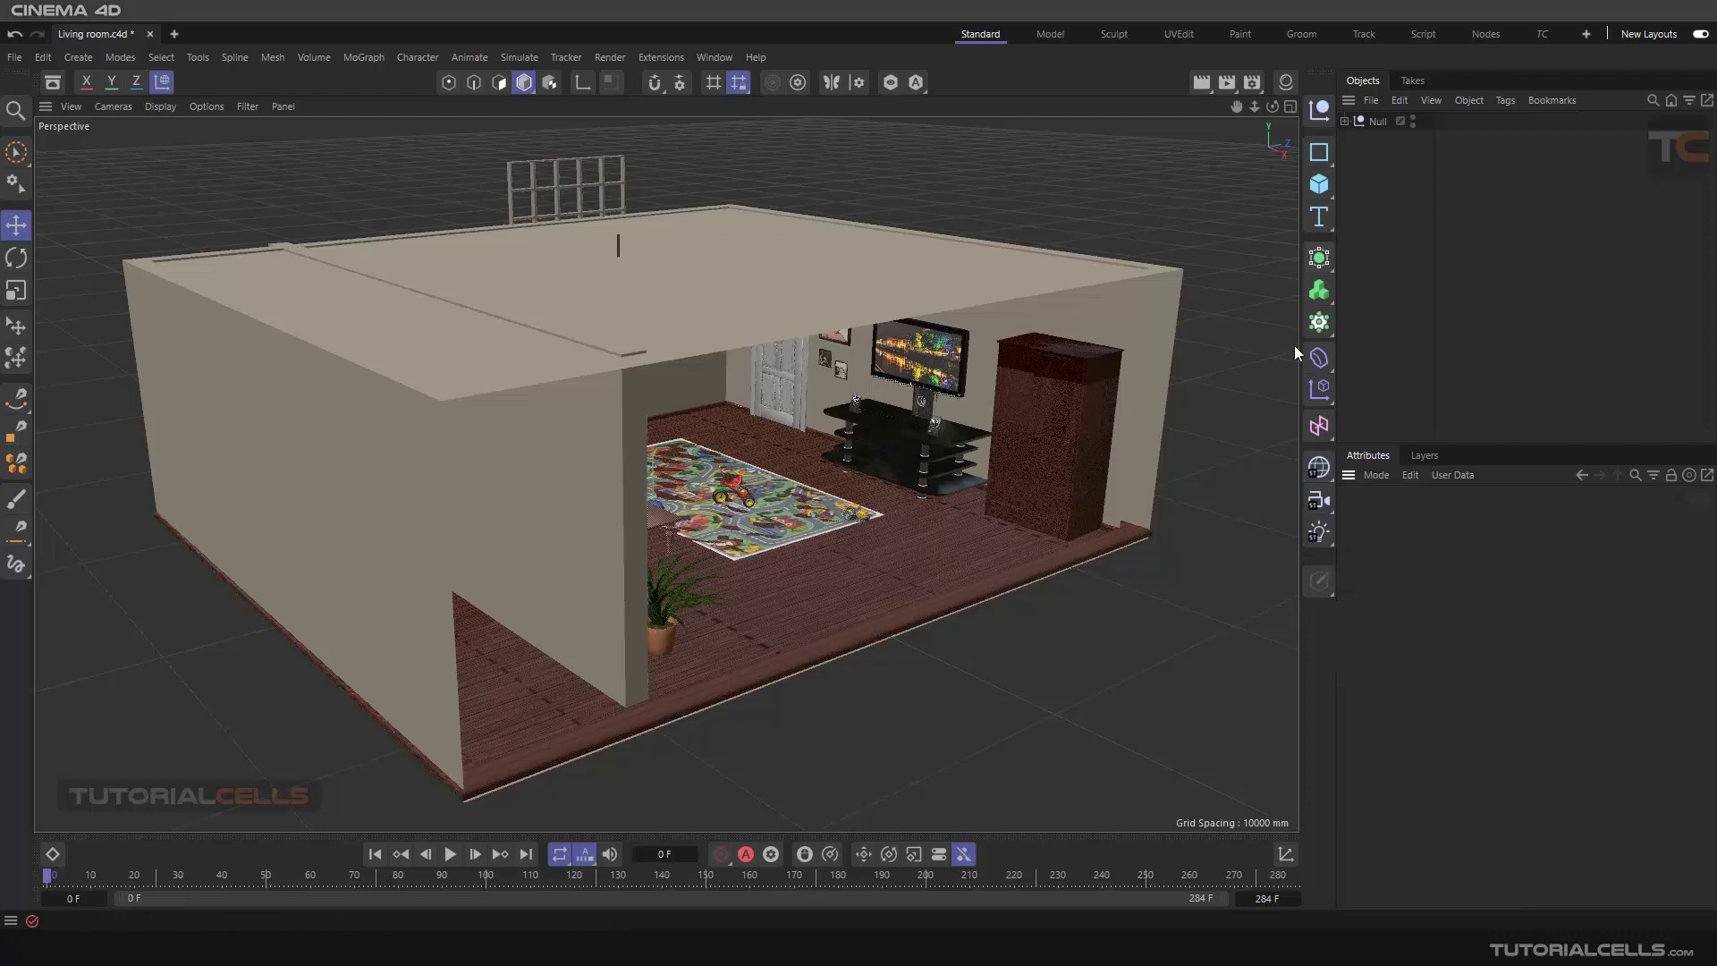
click(1318, 467)
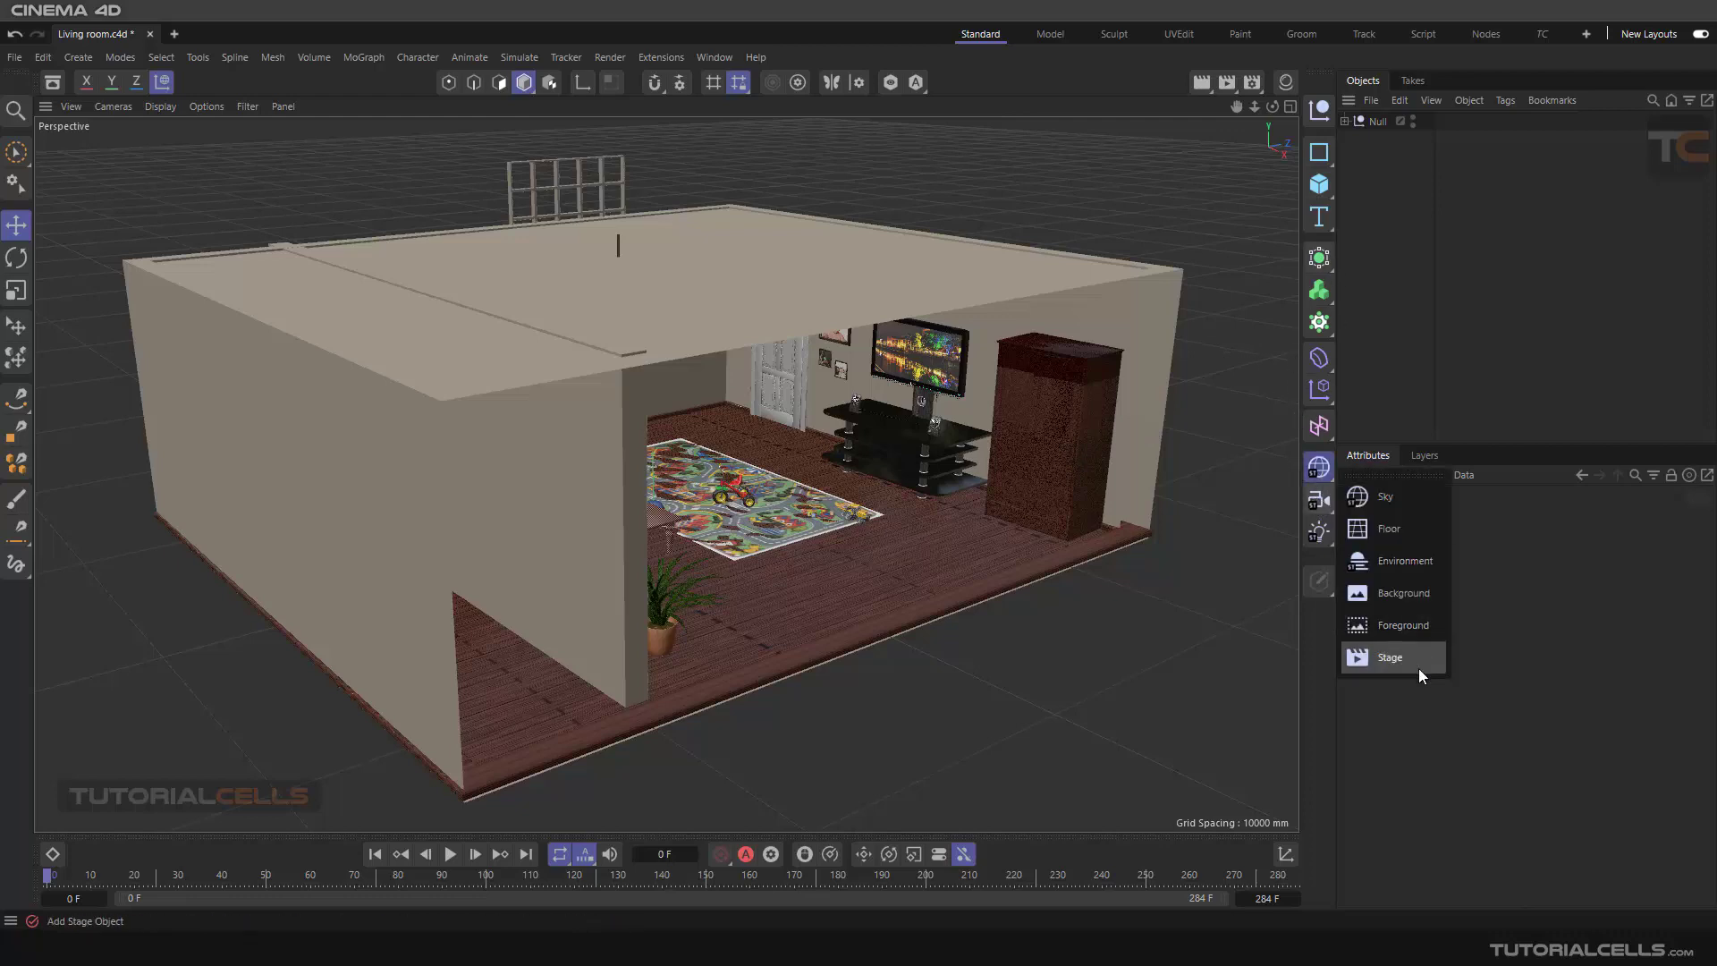
Step: Add a Stage object and a new camera to the living room scene
click(1389, 657)
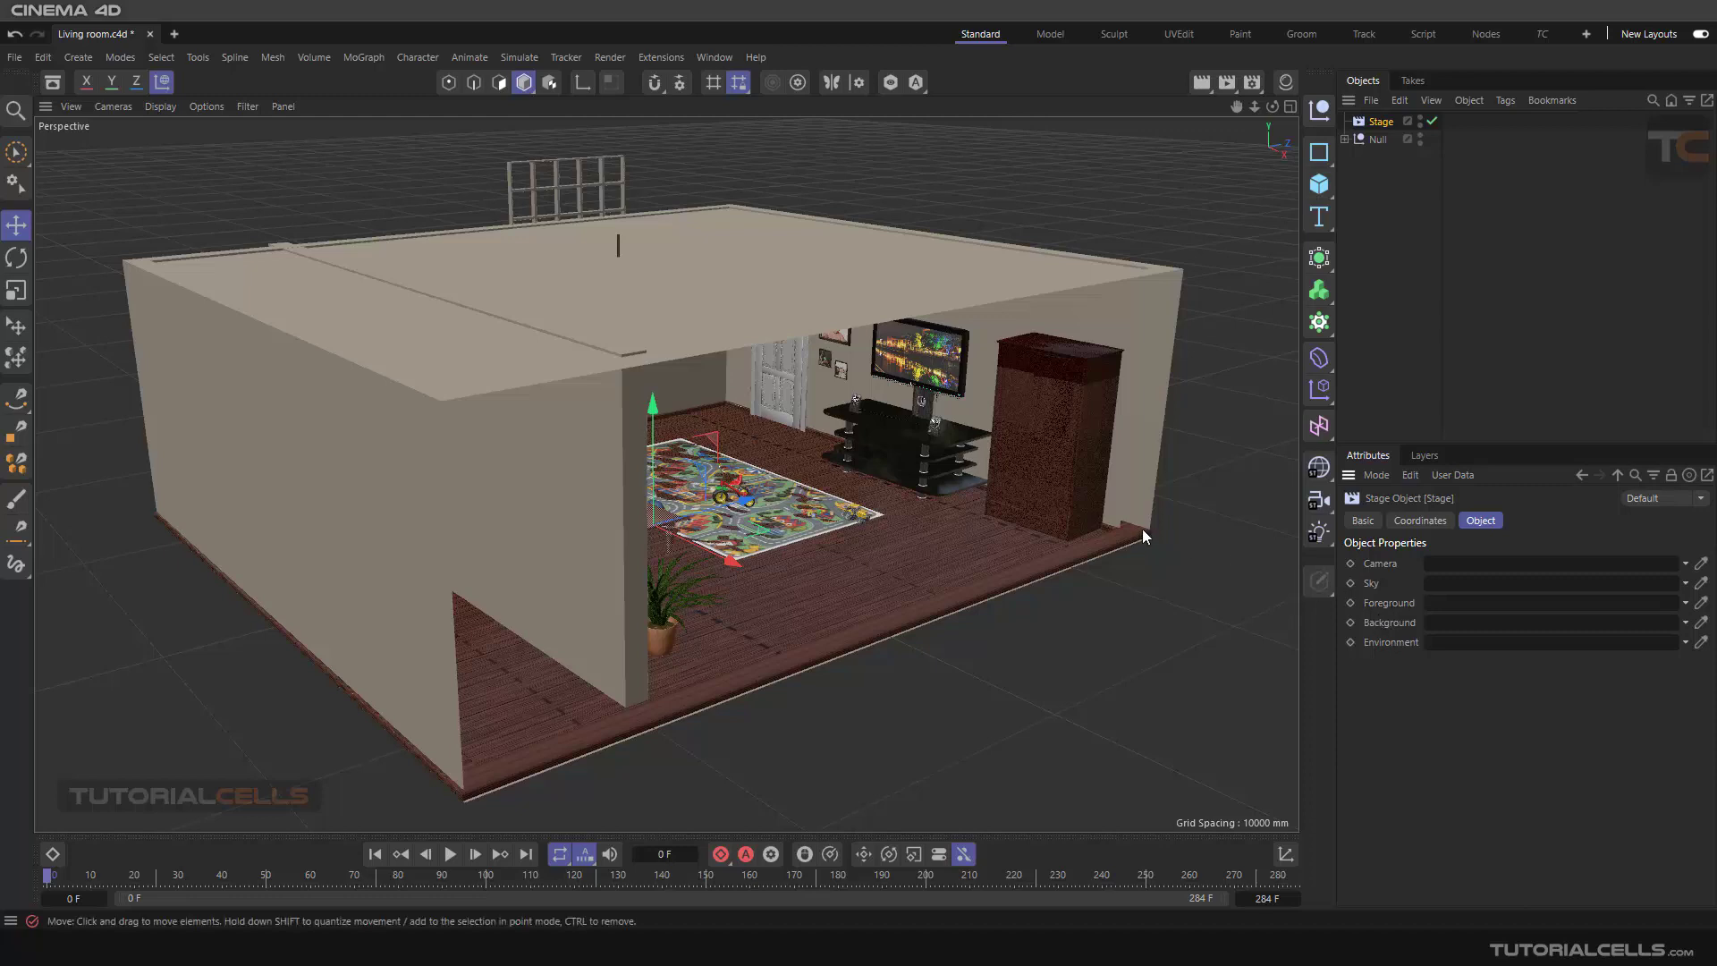
click(1313, 507)
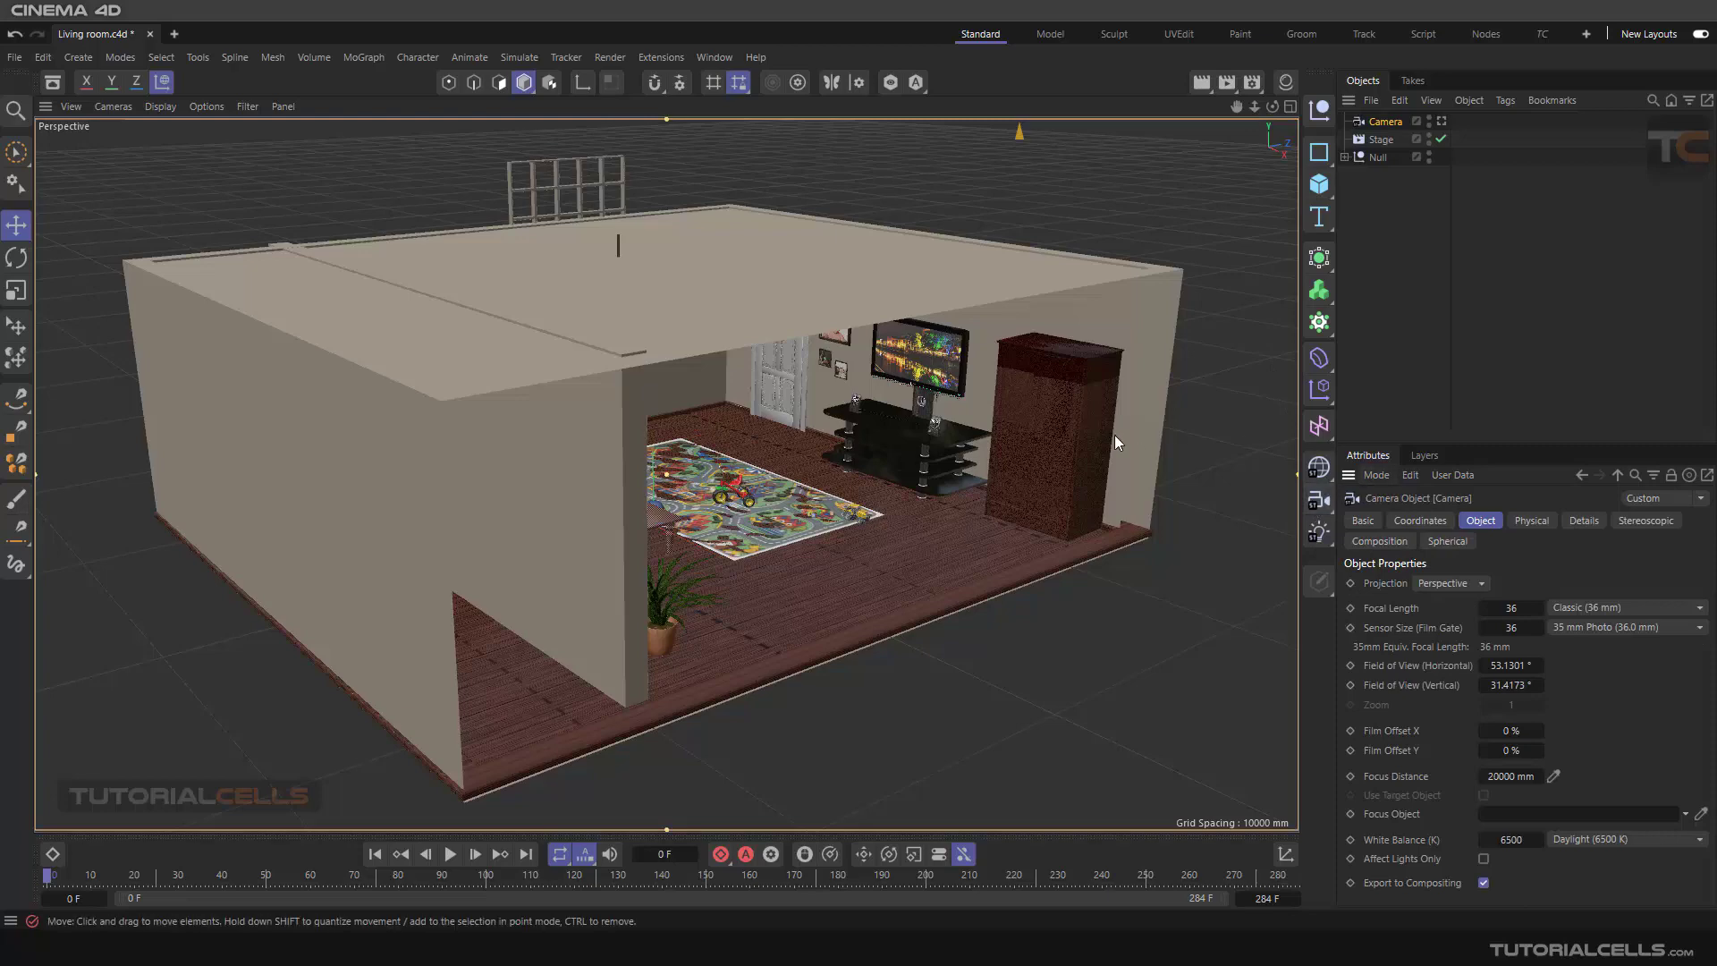
alt+drag(1013, 419, 1001, 422)
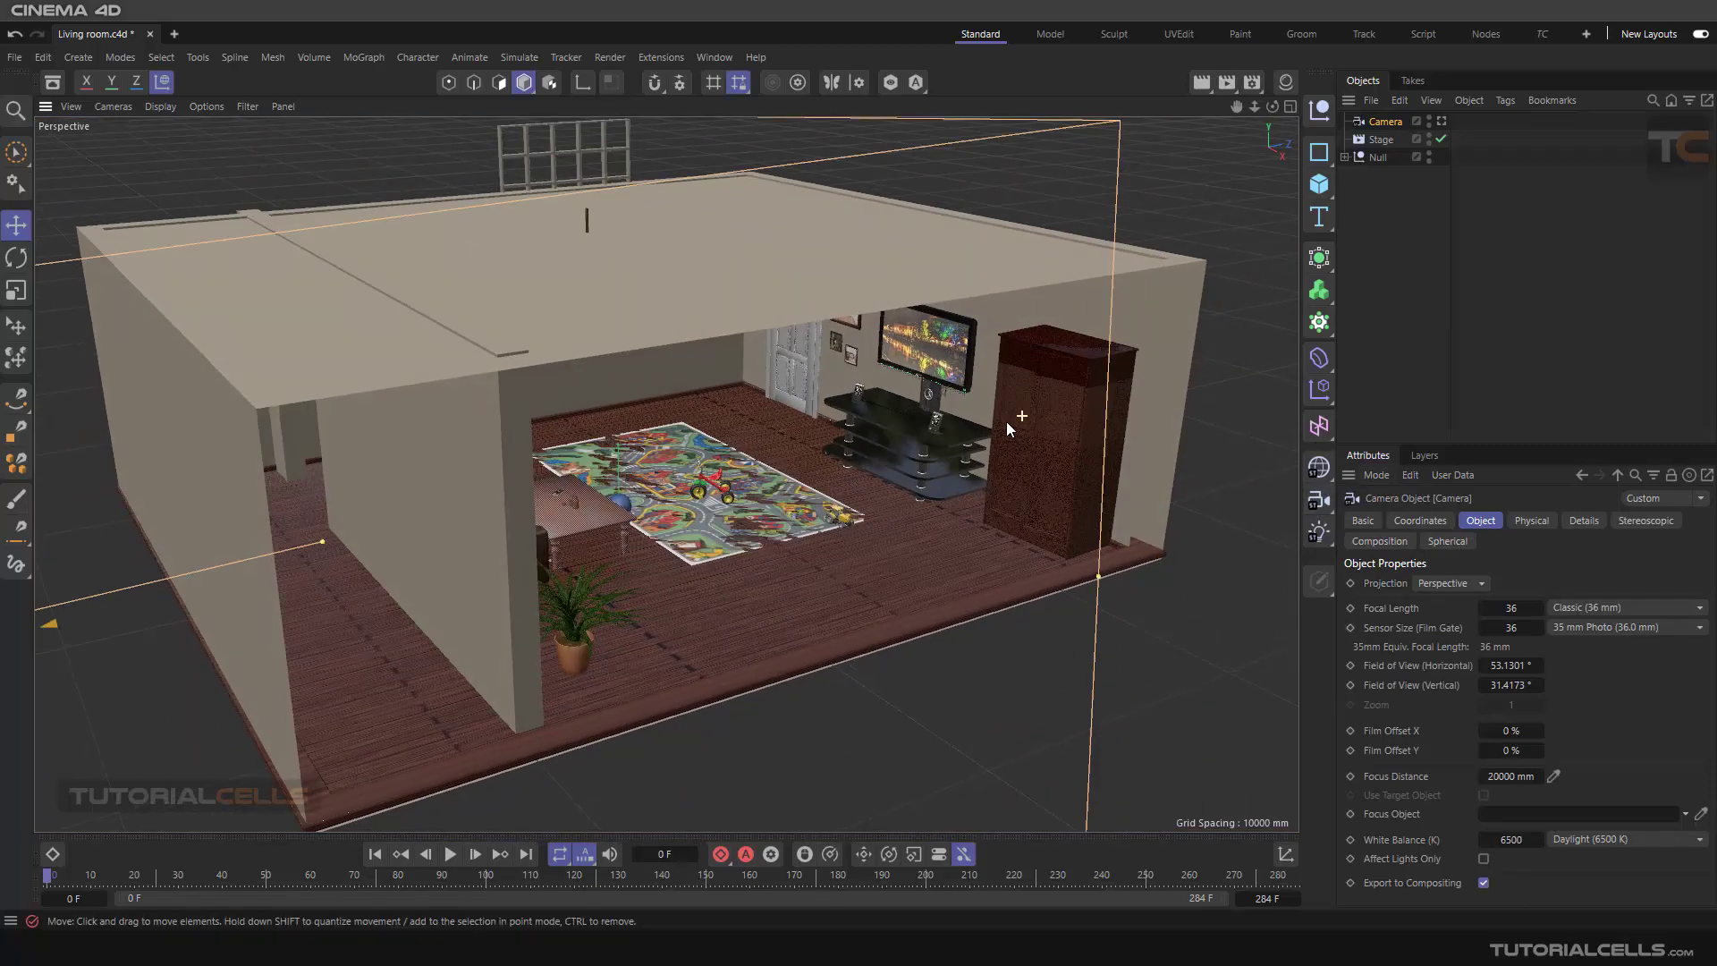
ctrl+middle_drag(1001, 421, 1003, 418)
mouse_move(1045, 414)
alt+mouse_down()
mouse_move(887, 397)
mouse_move(967, 408)
alt+mouse_up()
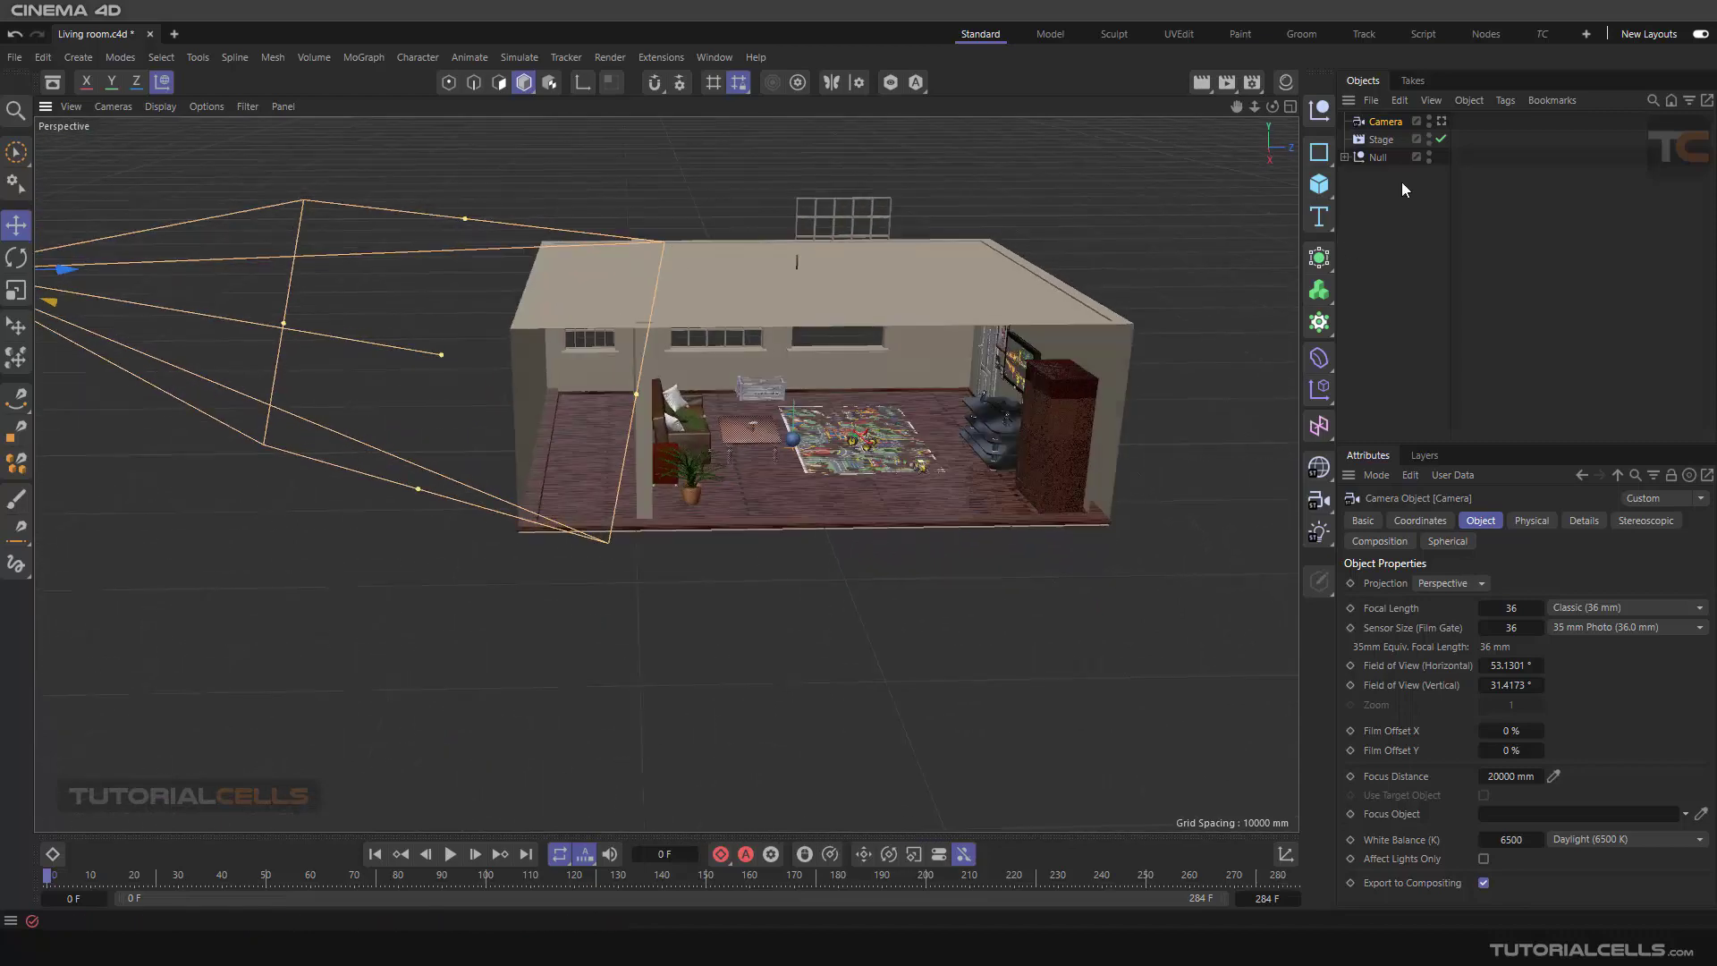
Step: Rename the camera to 1, look through it, and frame the TV stand and wall photos
double_click(1395, 122)
text(1)
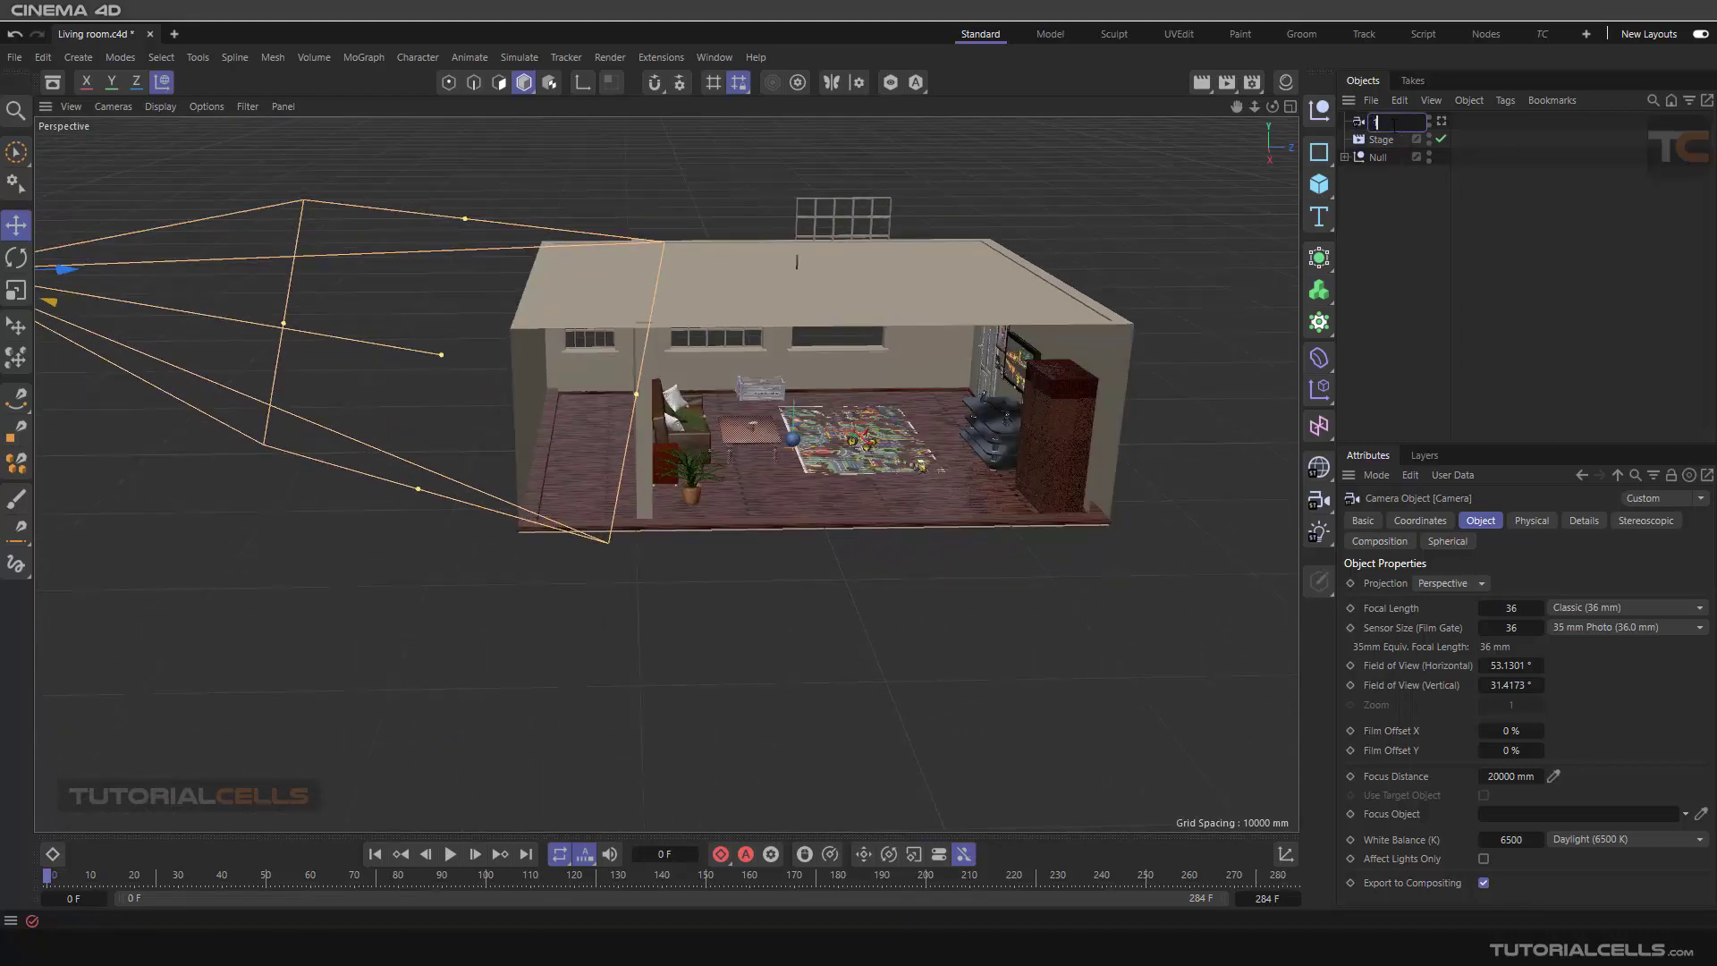
key(Return)
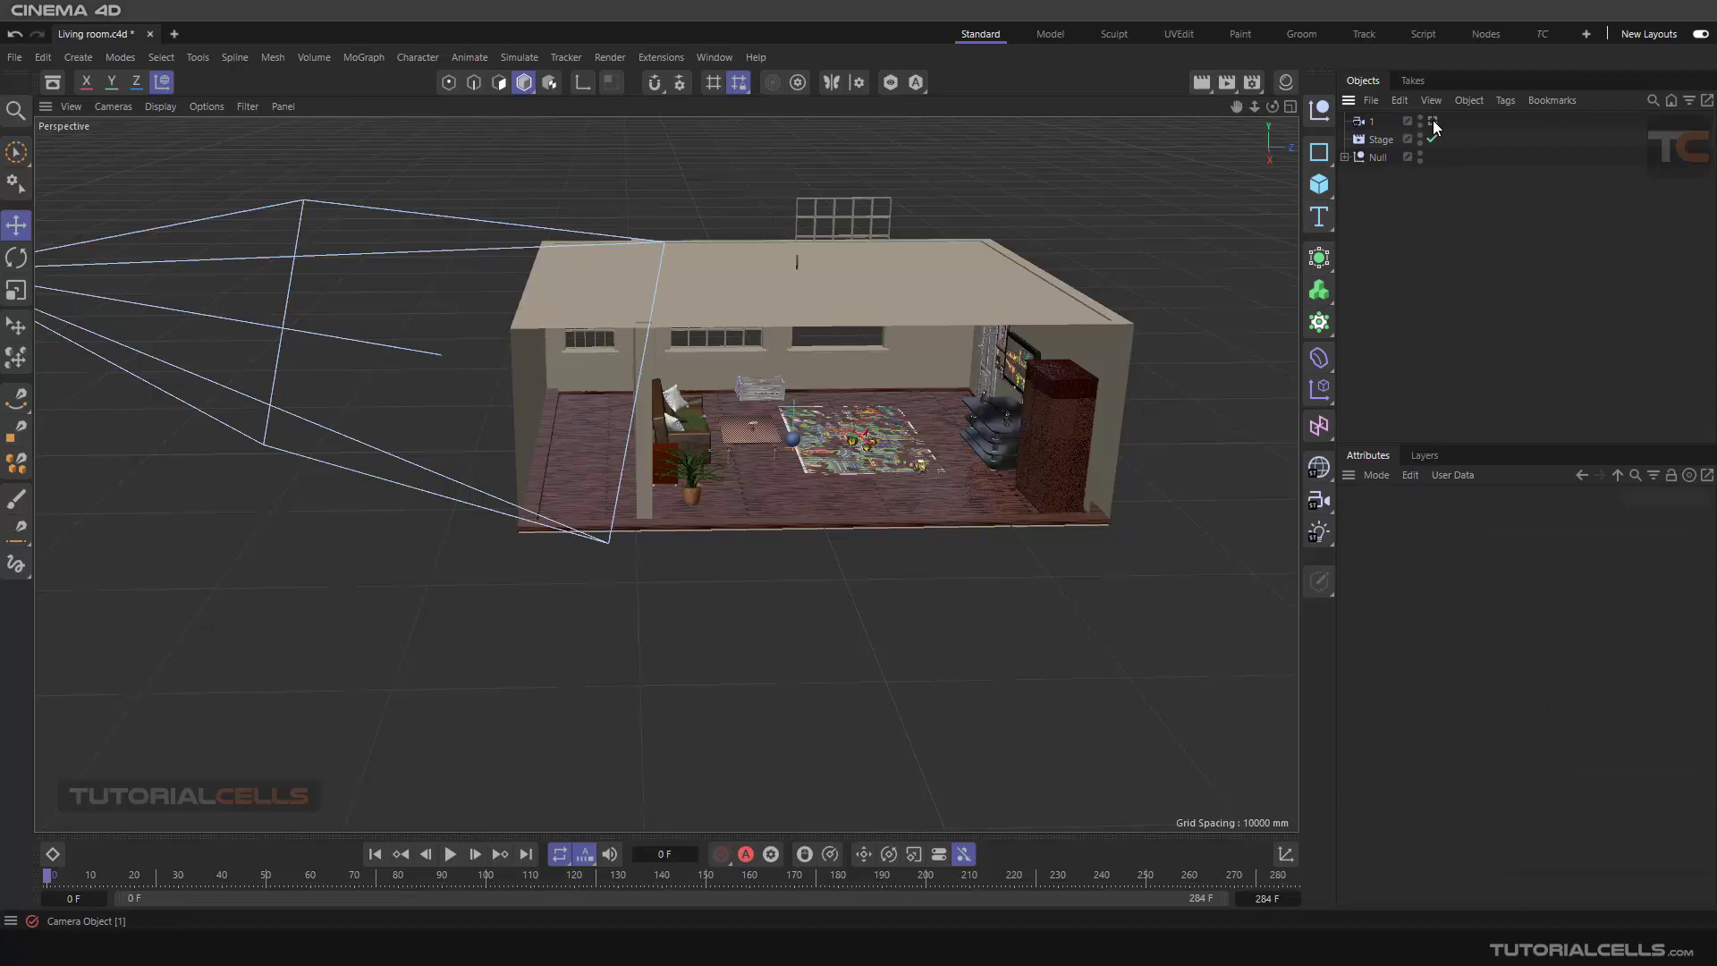
click(1425, 122)
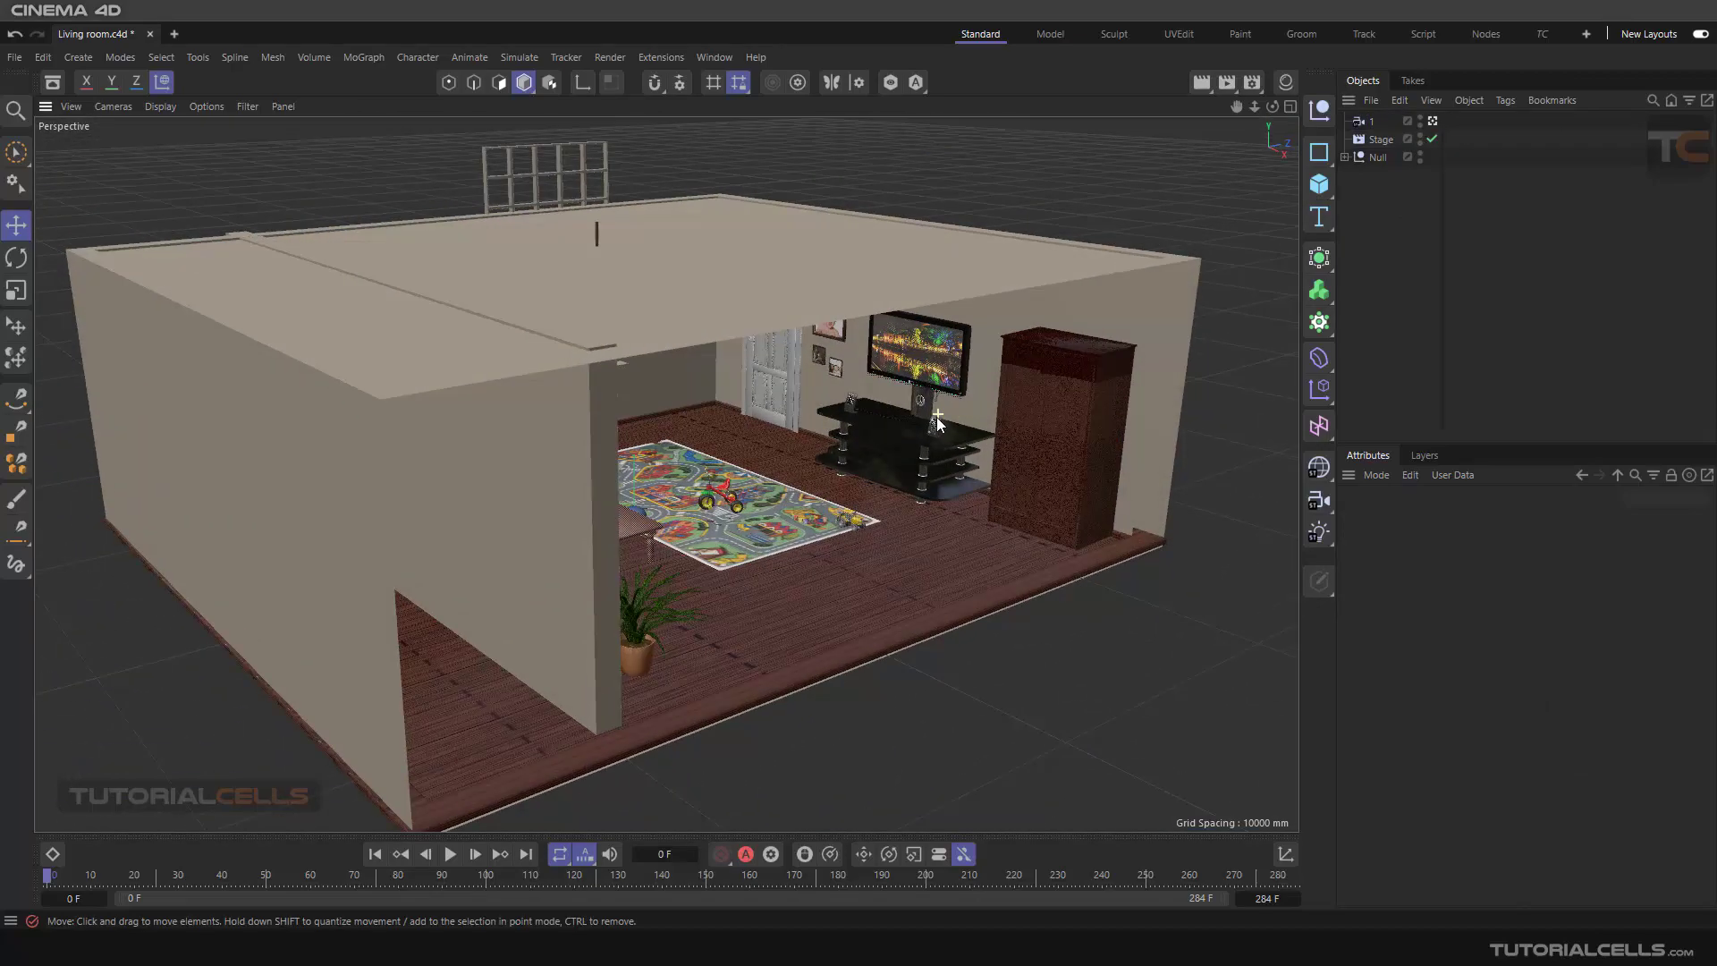
scroll(940, 420, up, 5)
scroll(940, 414, up, 5)
scroll(887, 393, up, 3)
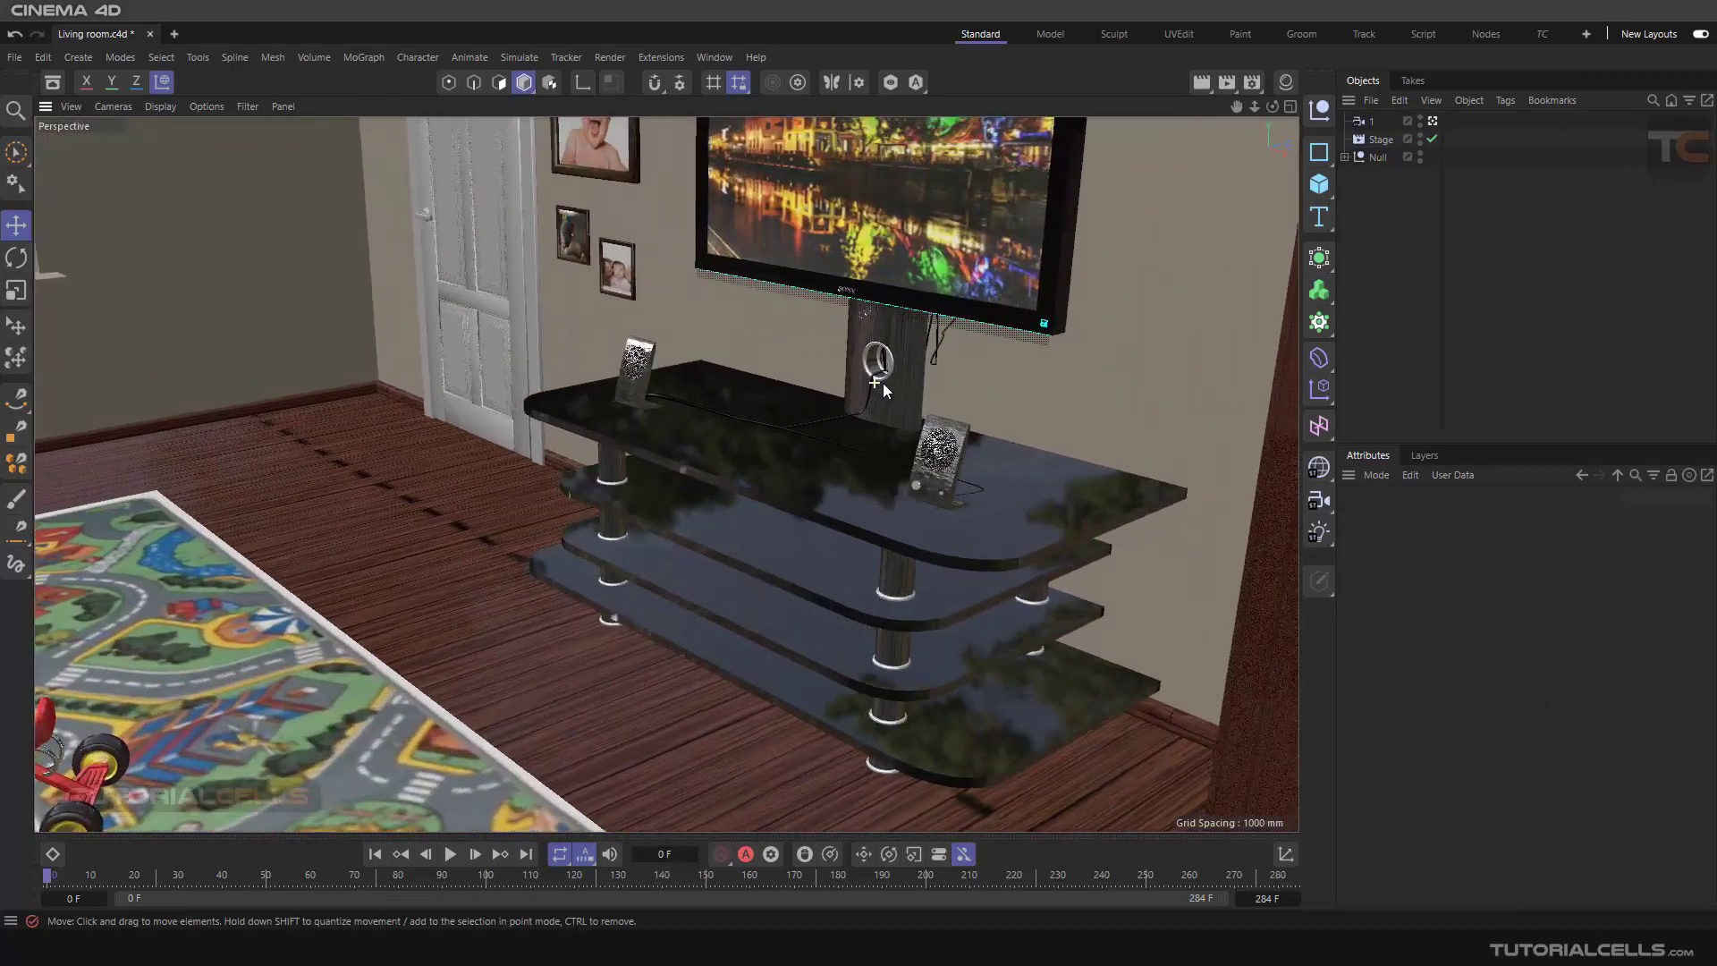
scroll(883, 383, up, 2)
alt+drag(919, 363, 851, 436)
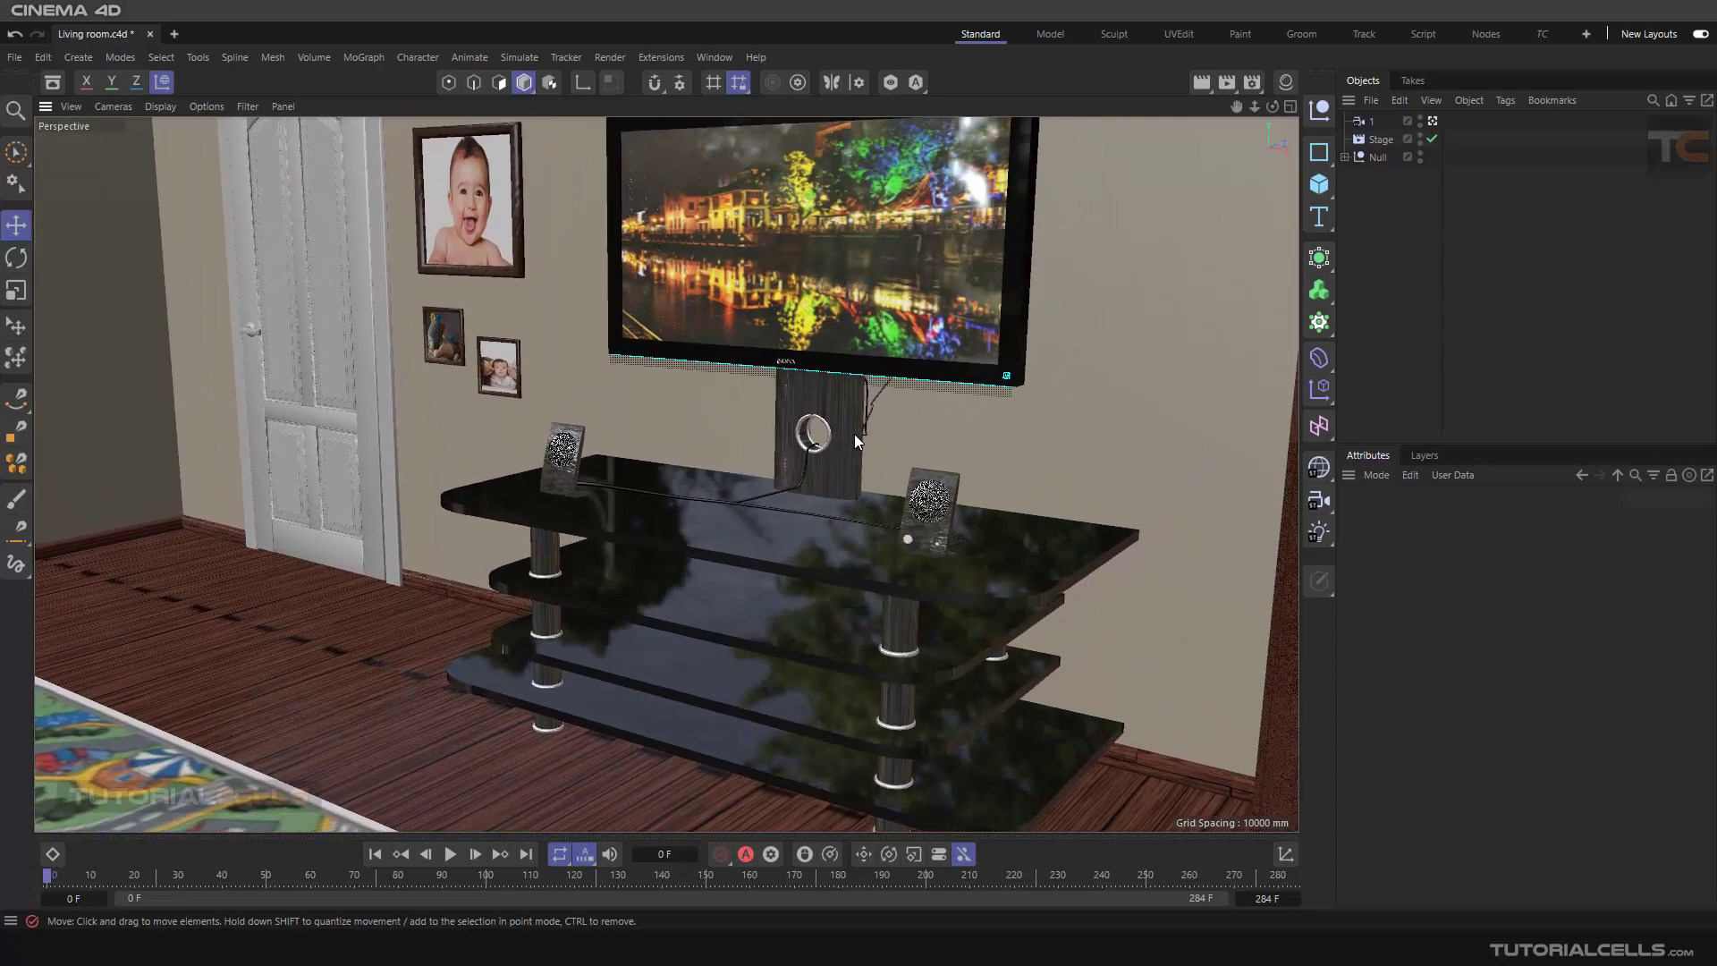
alt+middle_drag(852, 435, 855, 433)
alt+drag(851, 434, 856, 422)
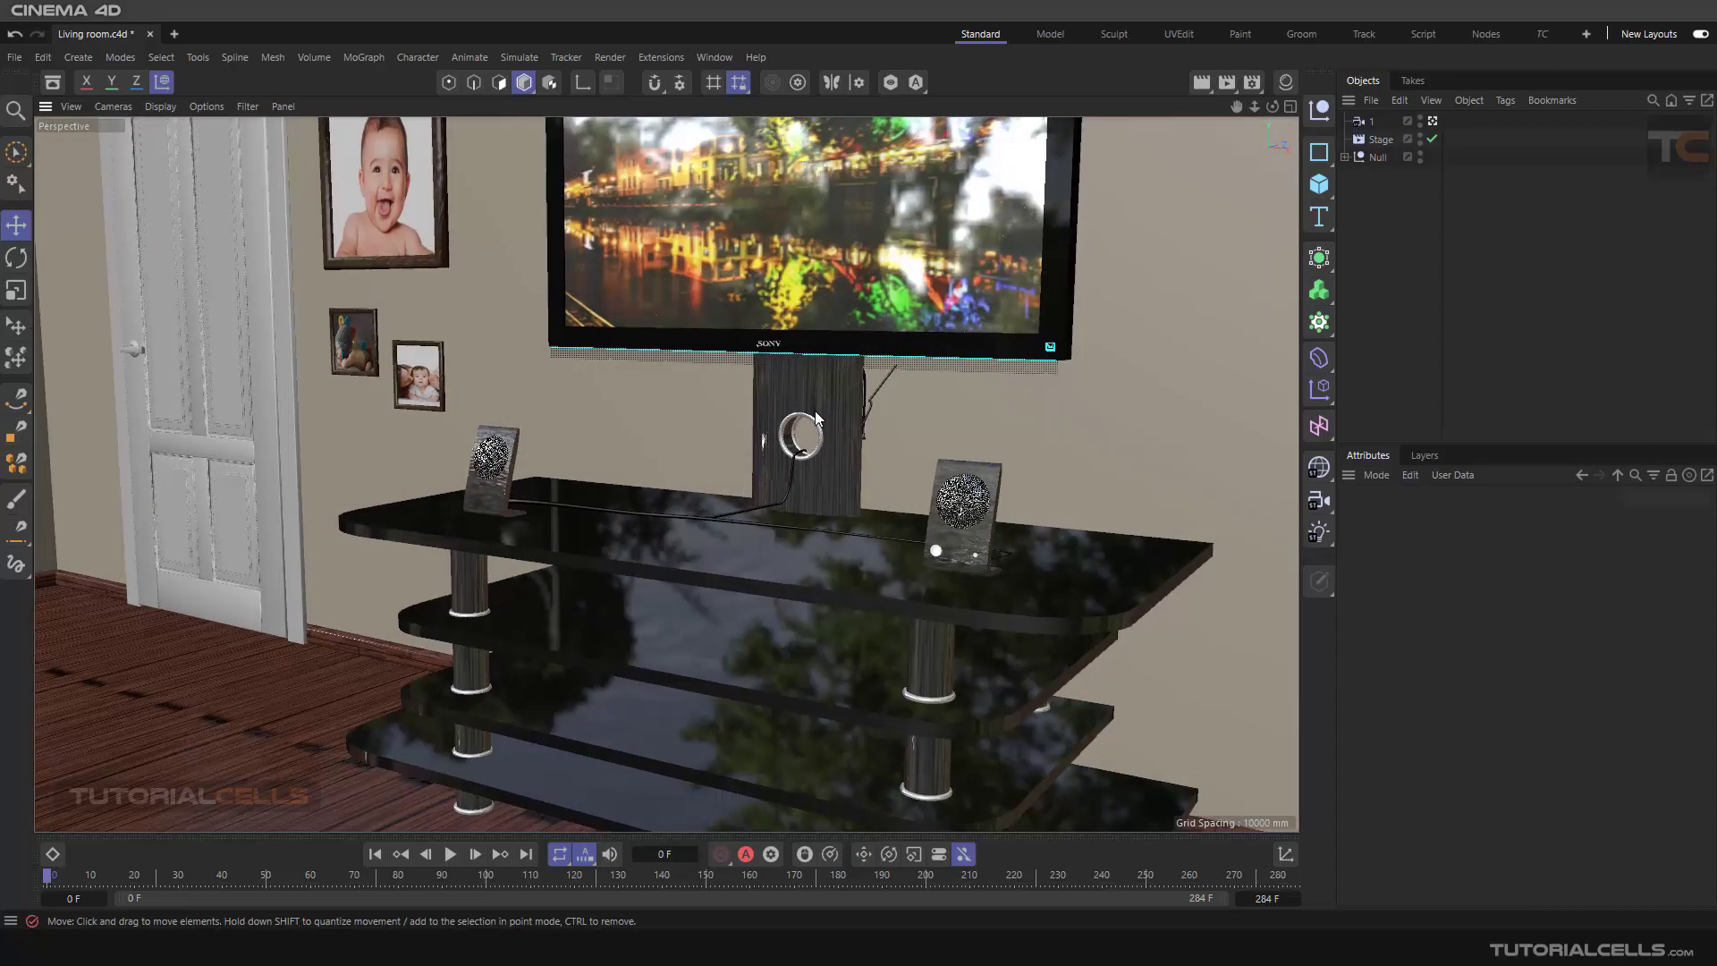
key(alt+Tab)
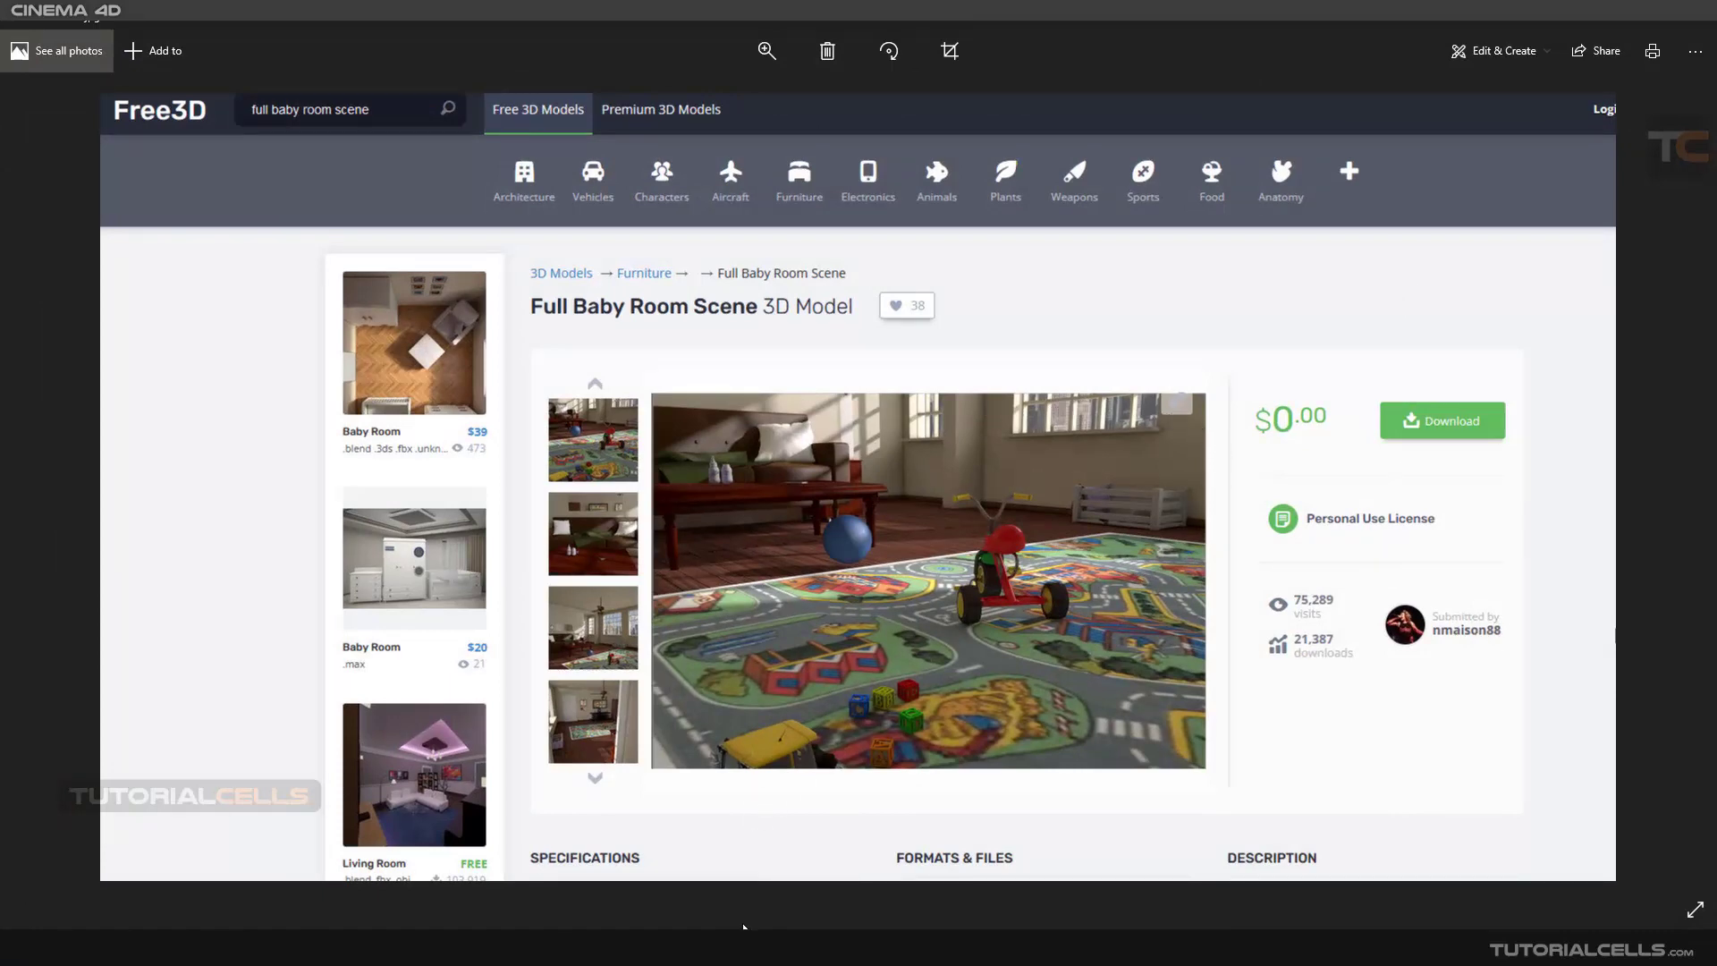
key(alt+Tab)
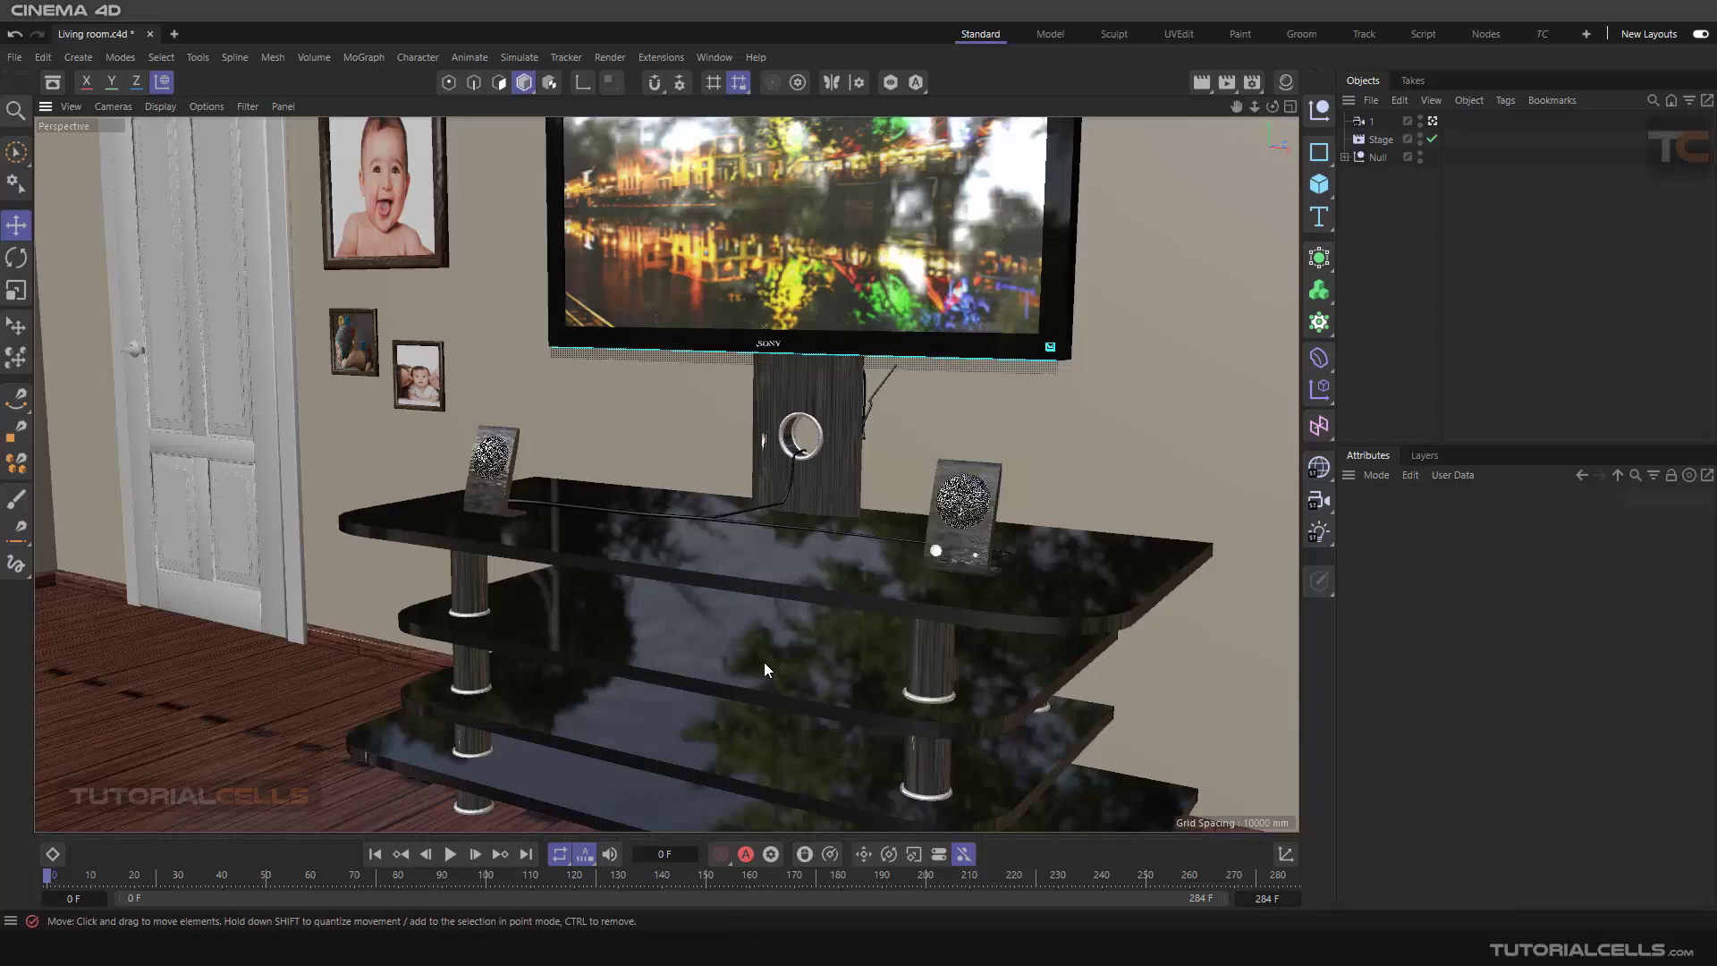
Step: Add a second camera named 2, view through it, and orbit to show the whole room
click(1430, 124)
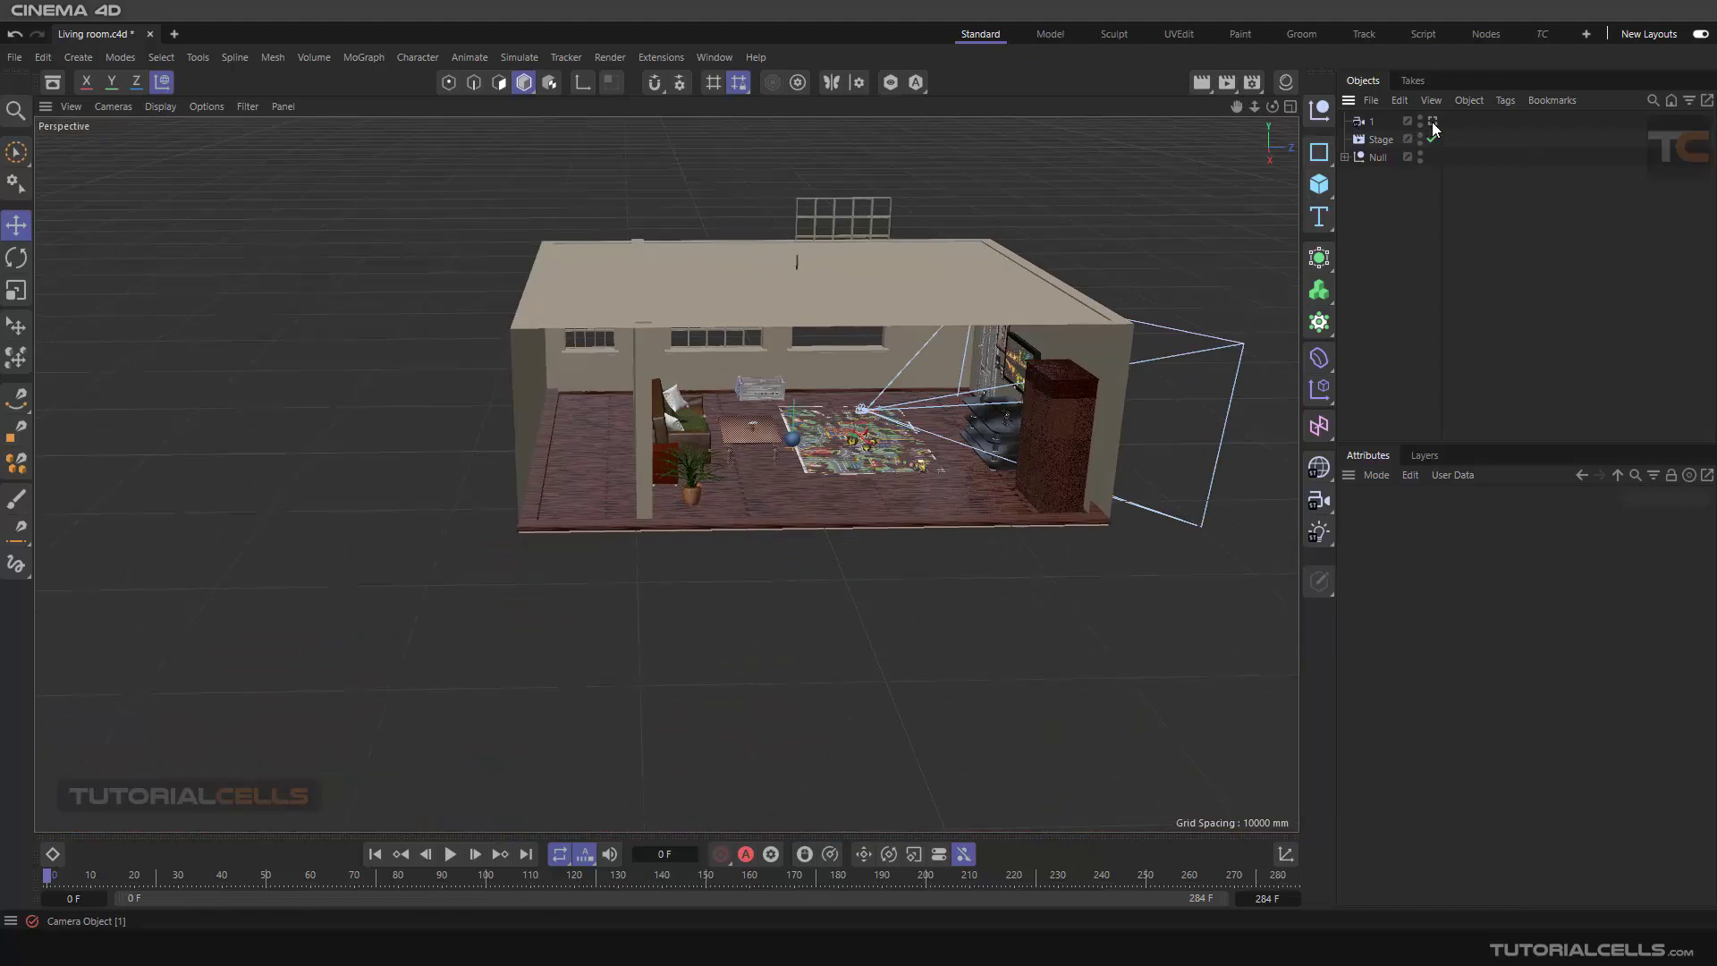
alt+middle_drag(805, 403, 954, 383)
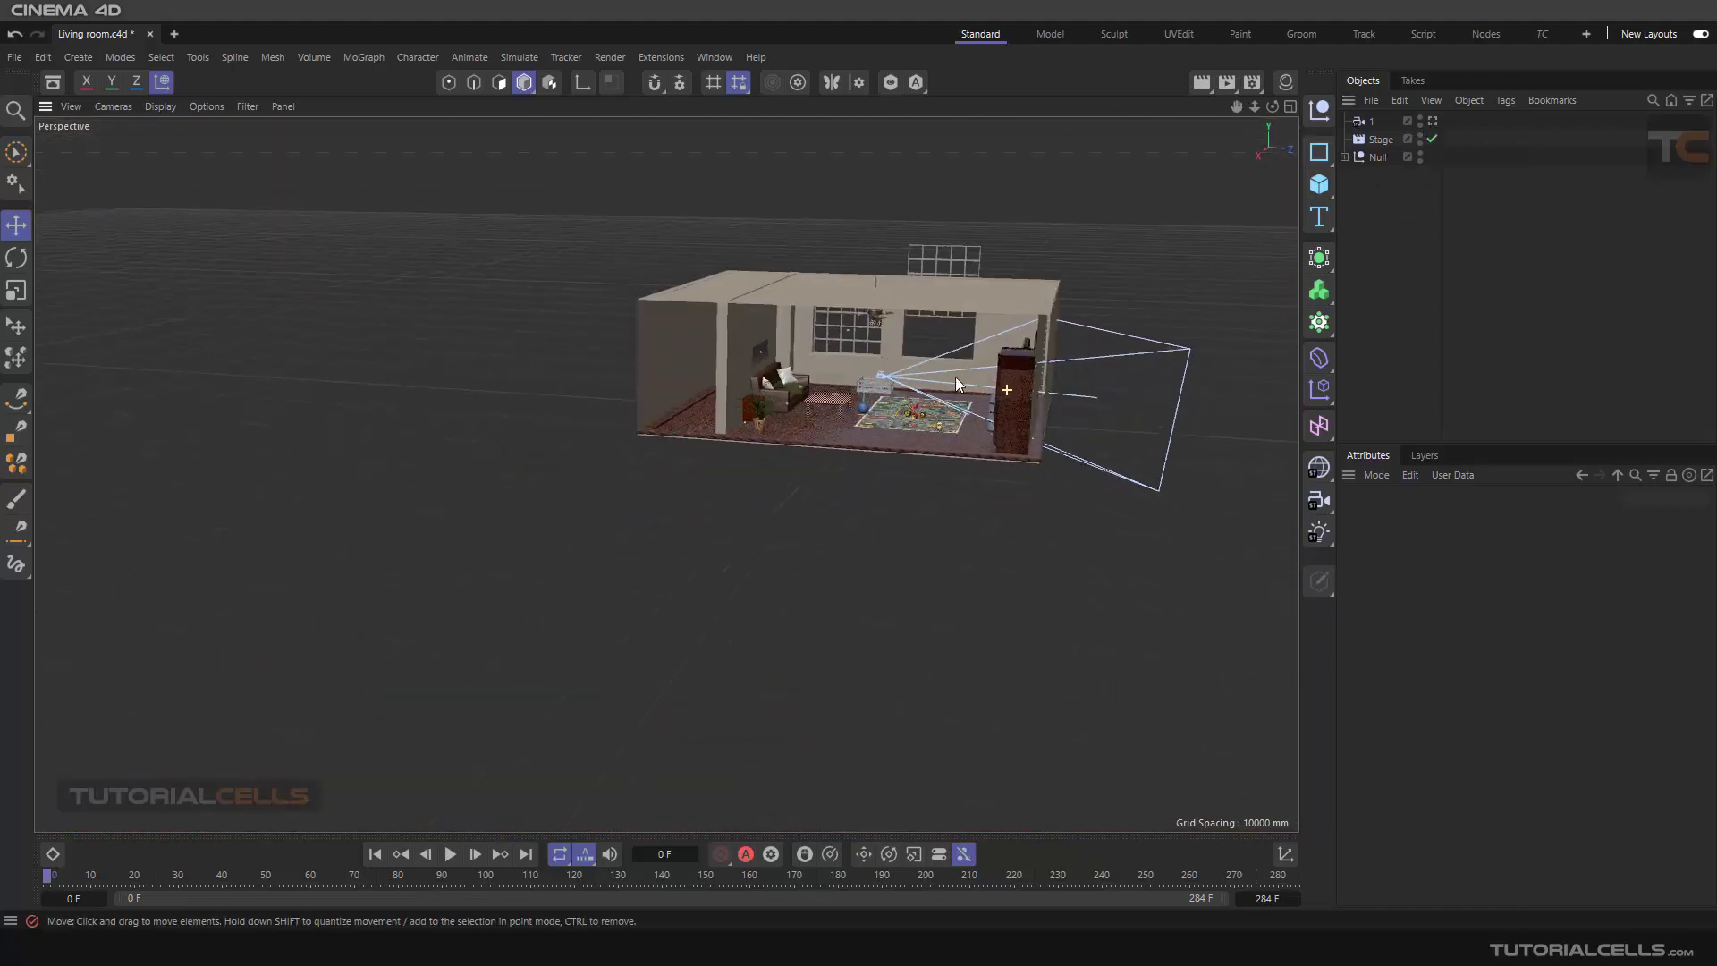
scroll(879, 386, up, 6)
scroll(879, 386, up, 6)
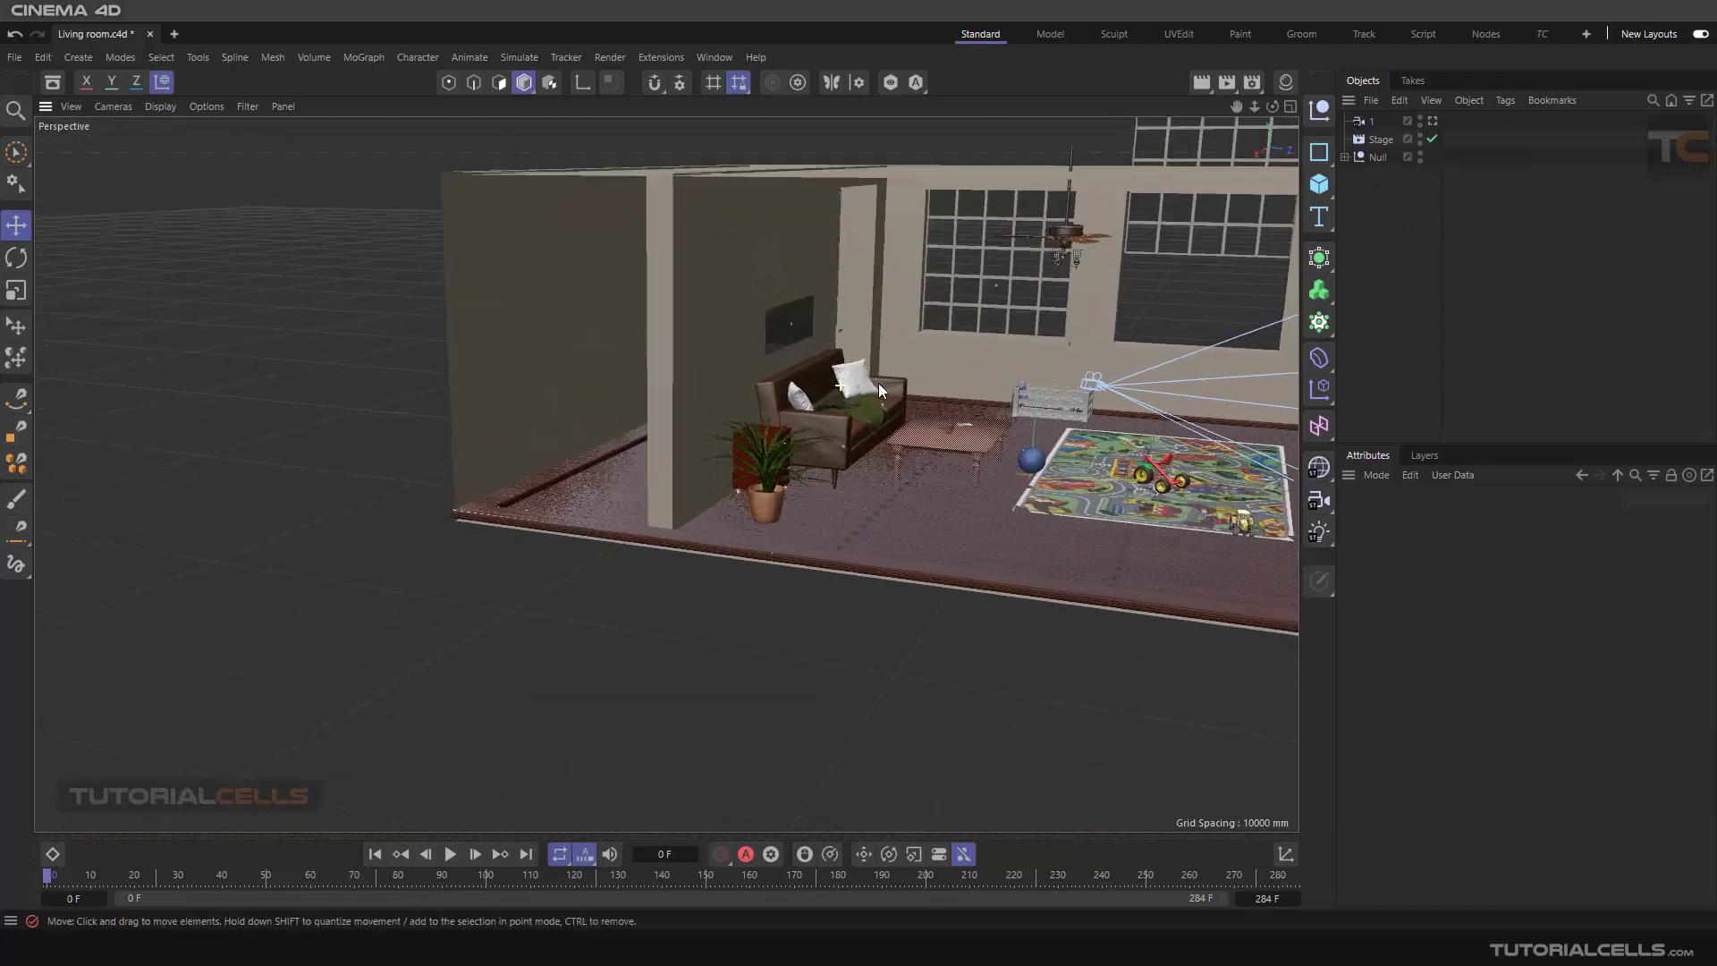
scroll(879, 386, up, 5)
scroll(878, 386, up, 5)
scroll(878, 386, up, 3)
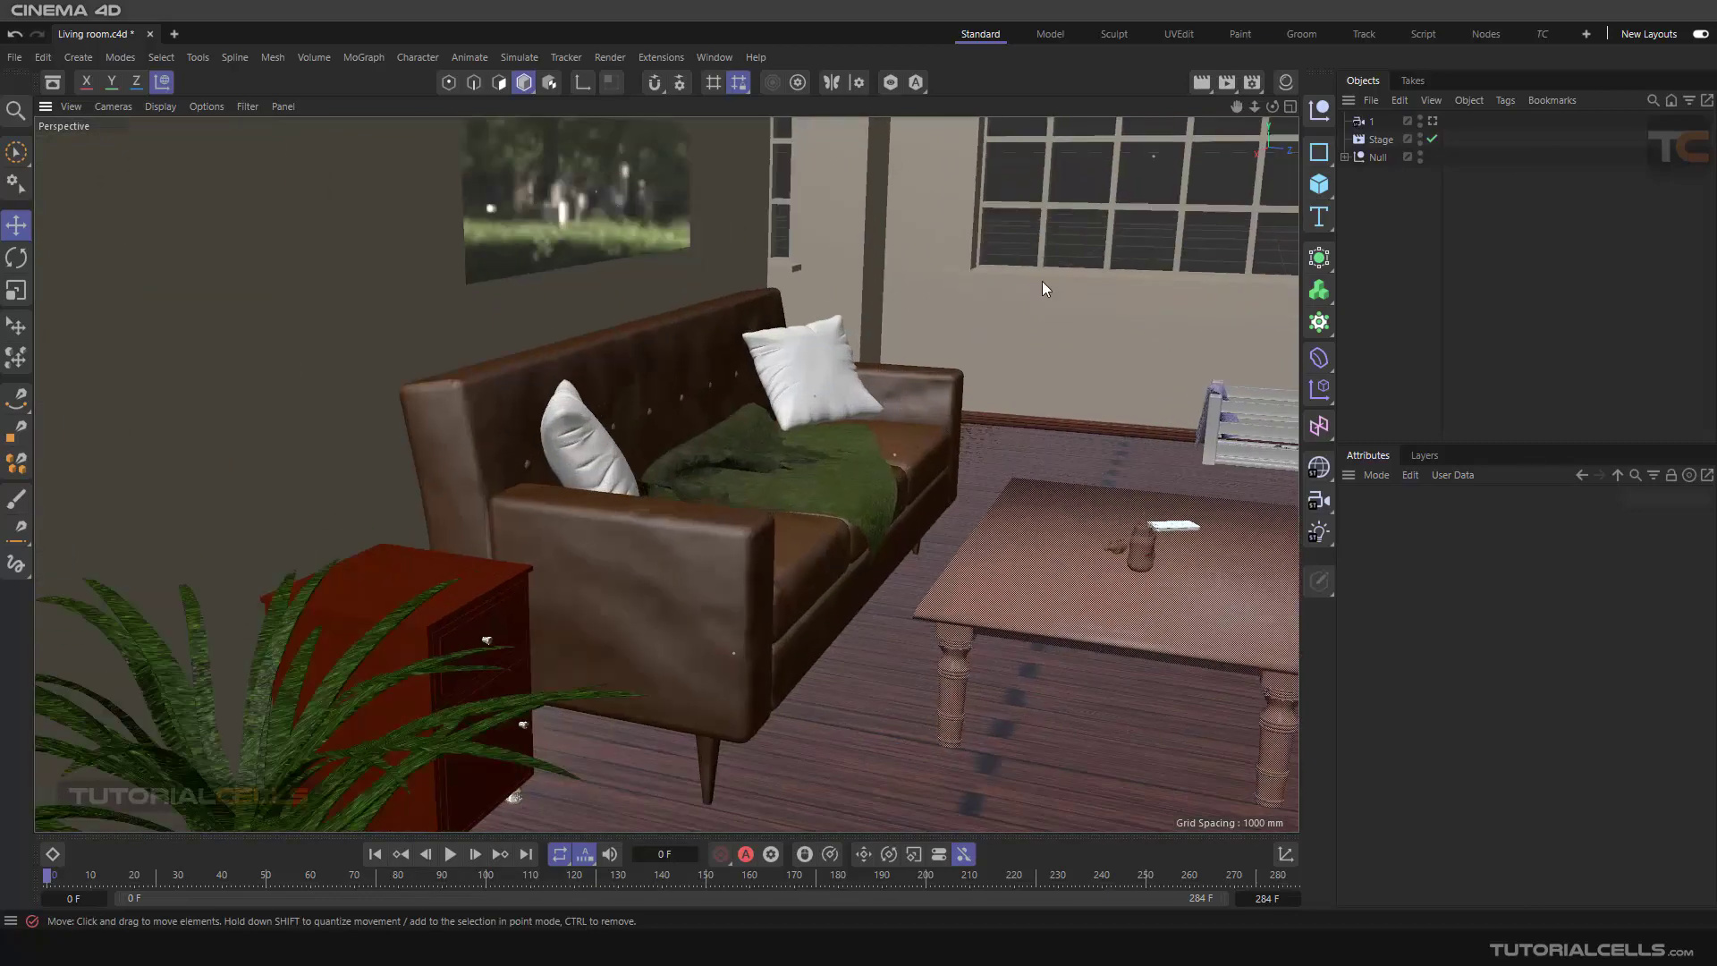
click(1319, 502)
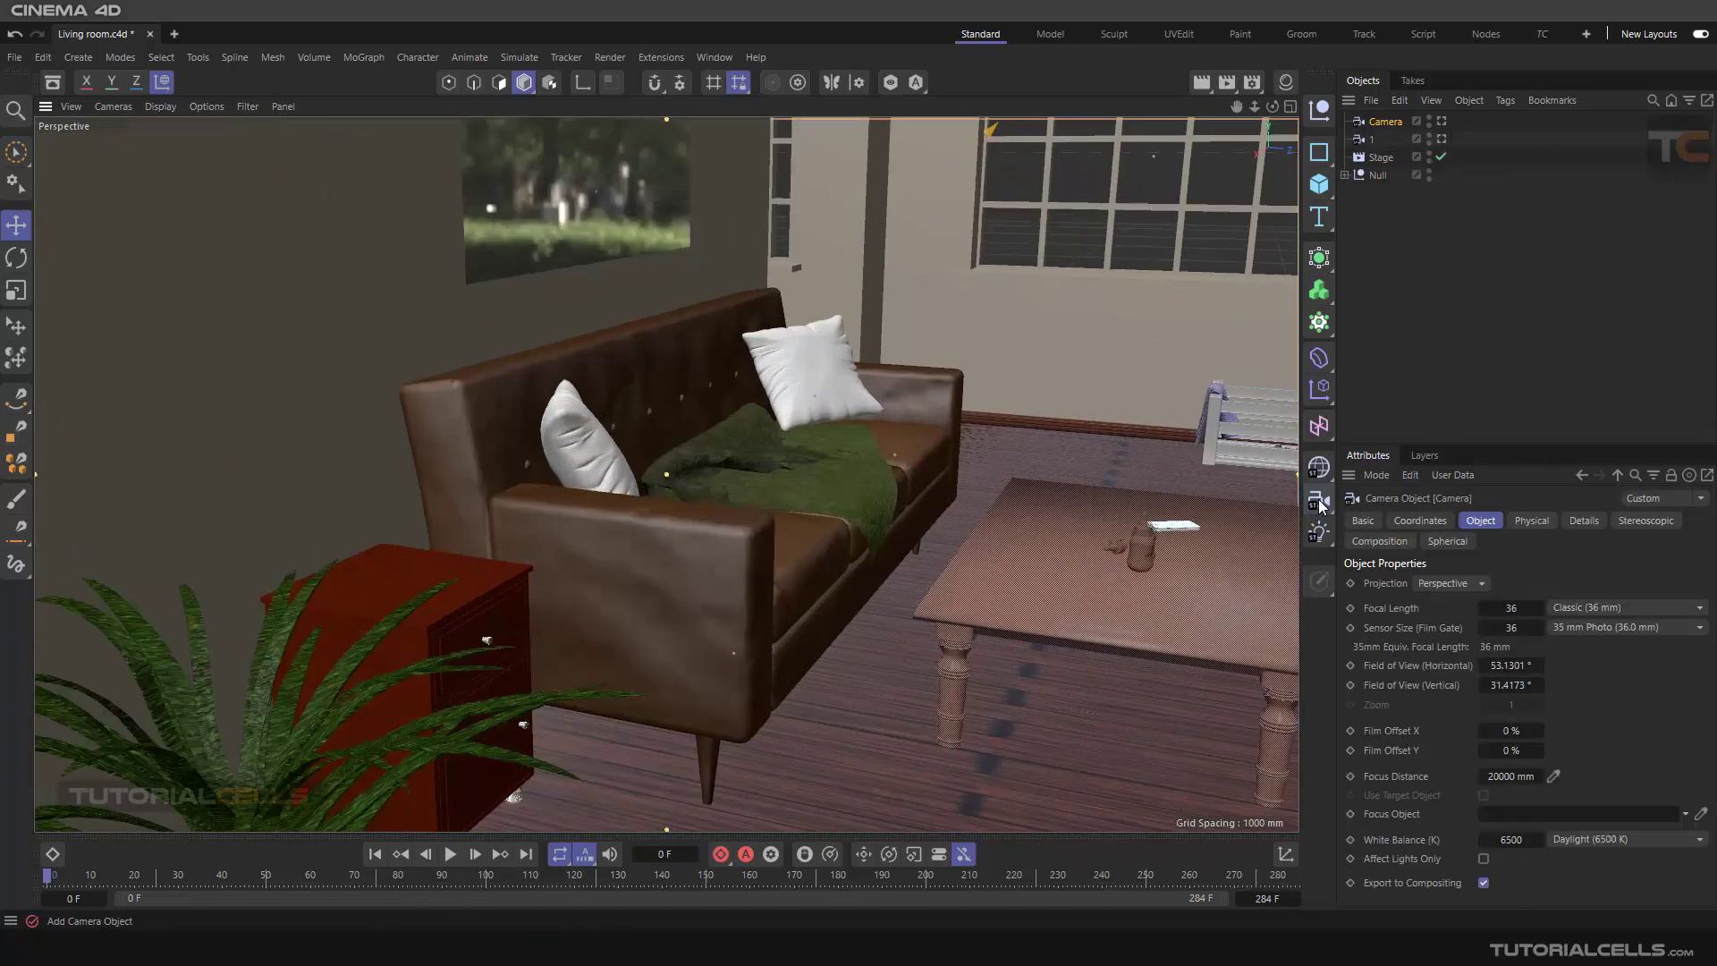
click(1442, 122)
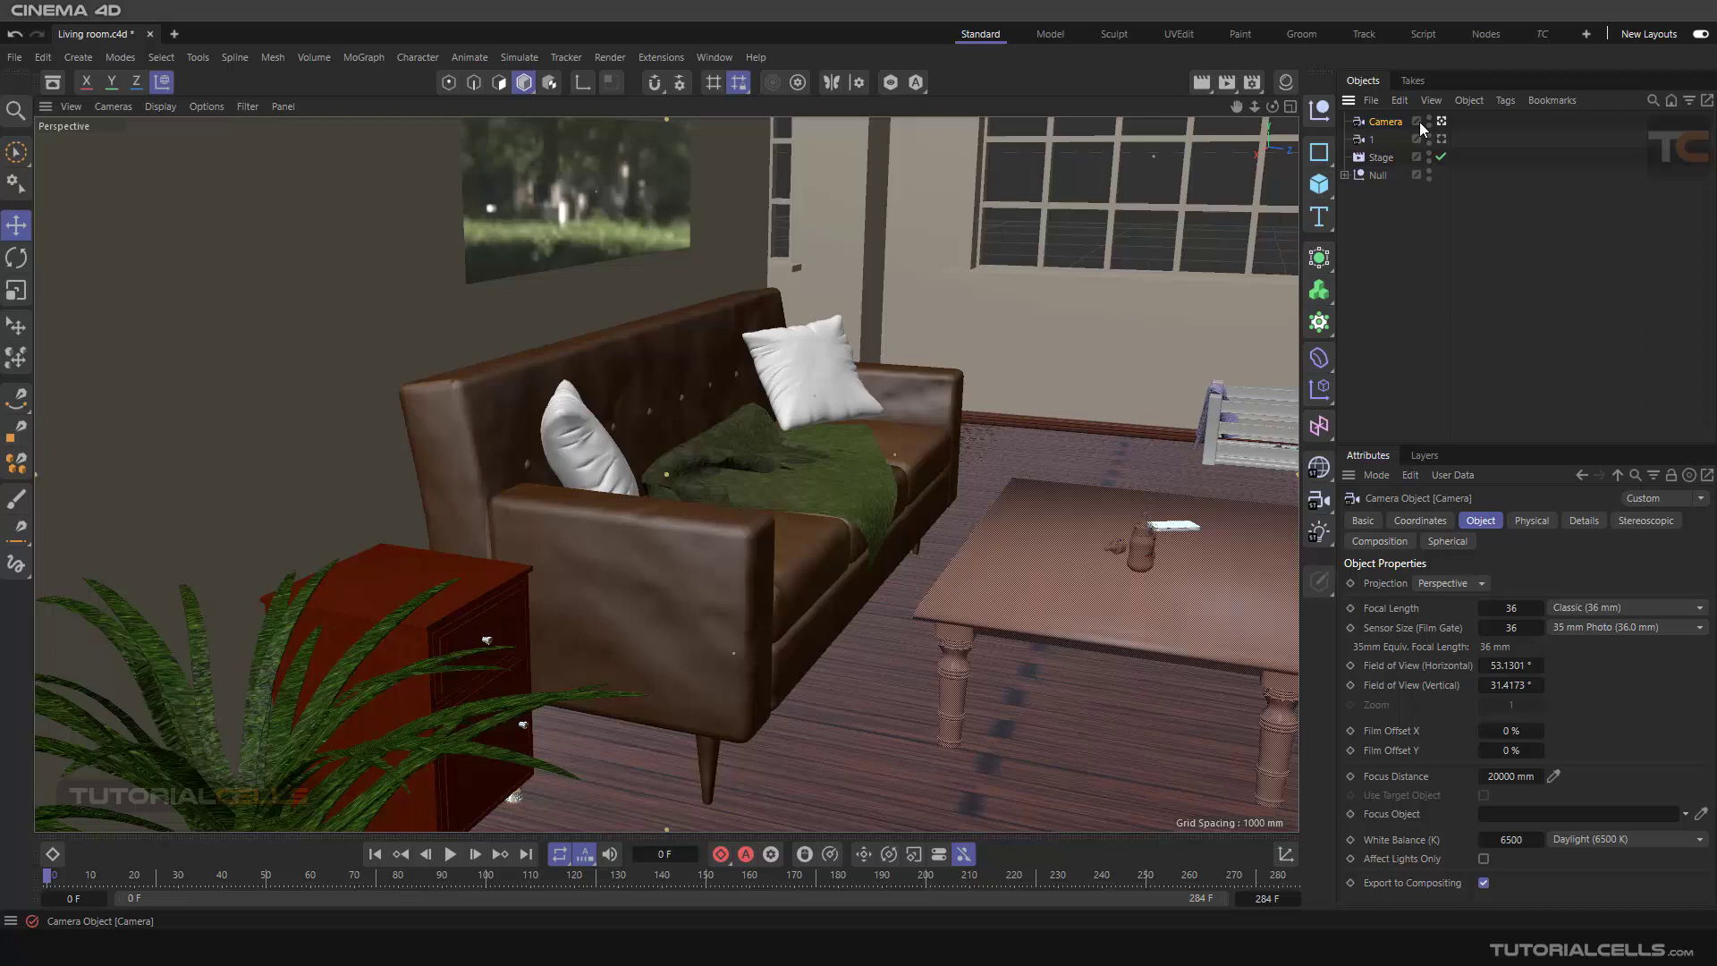
double_click(1389, 122)
text(2)
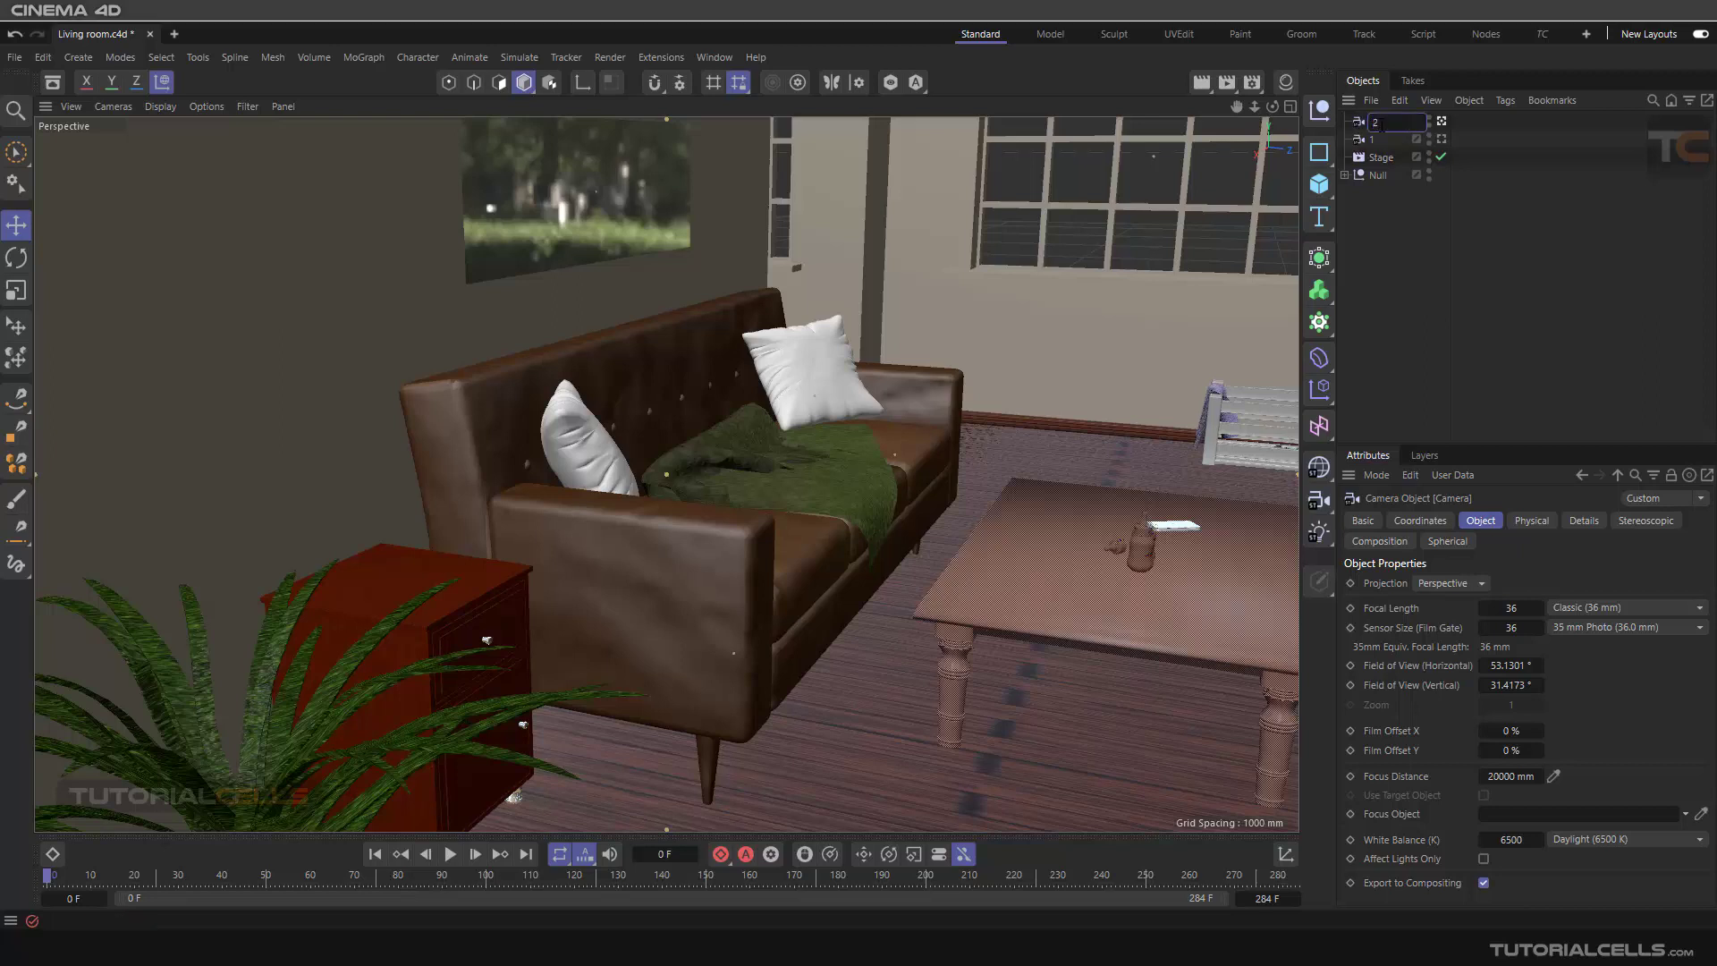
click(1366, 232)
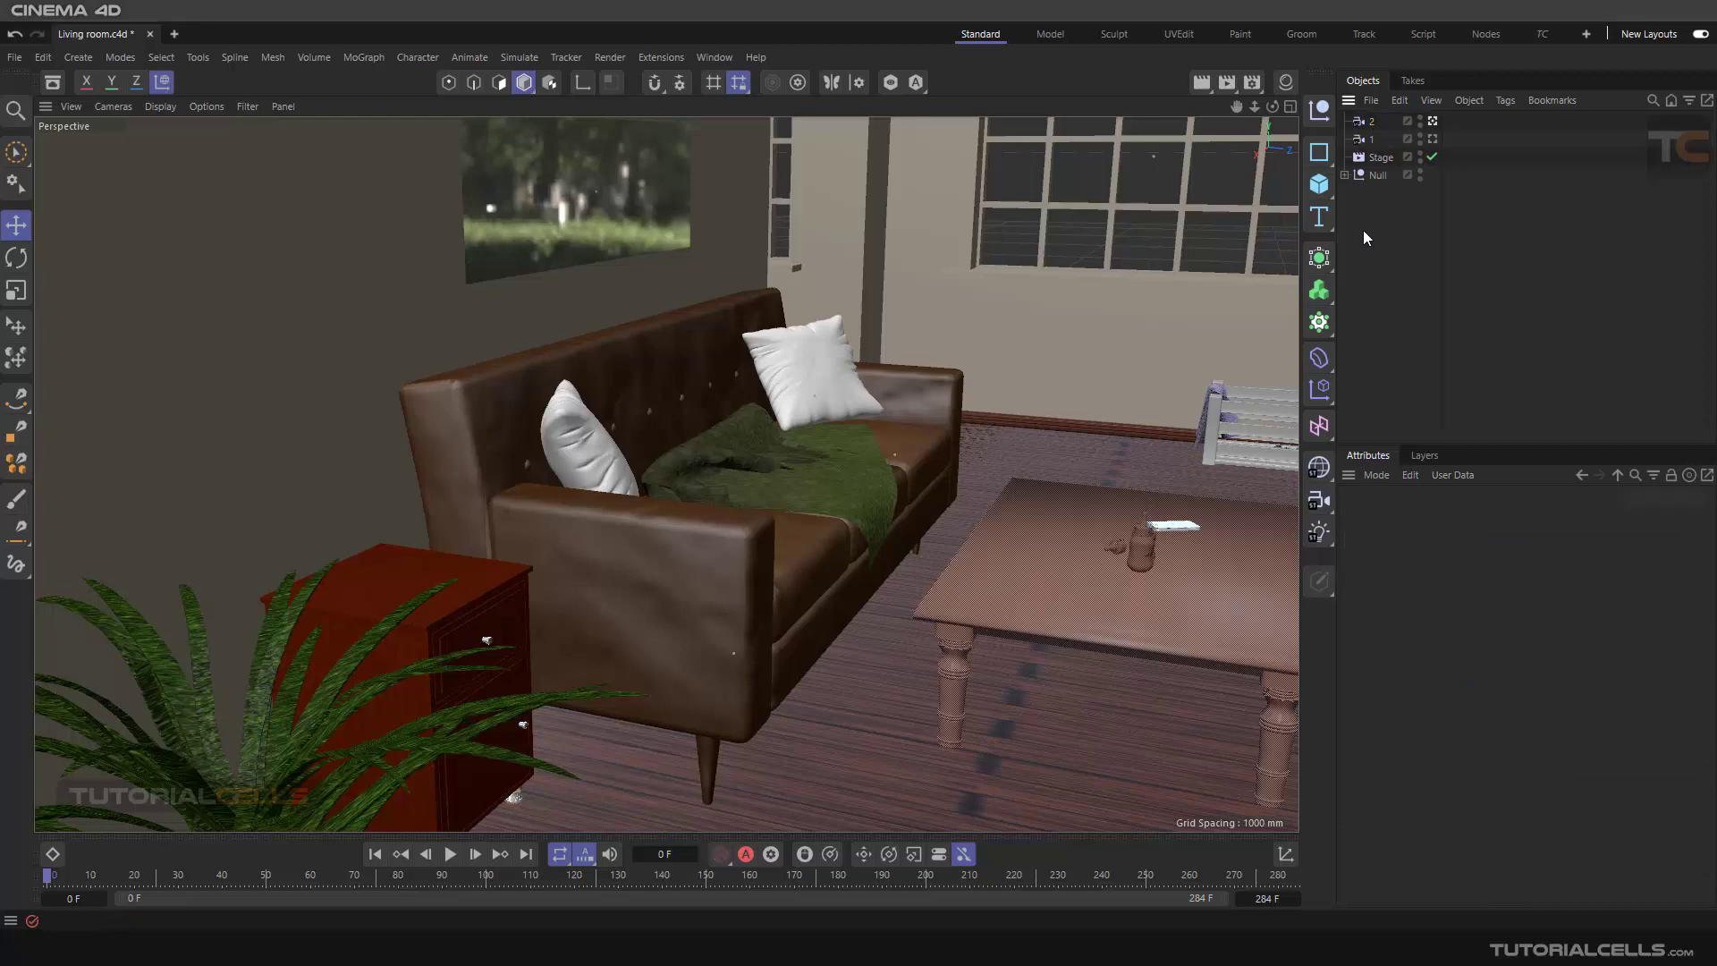
scroll(1020, 277, down, 3)
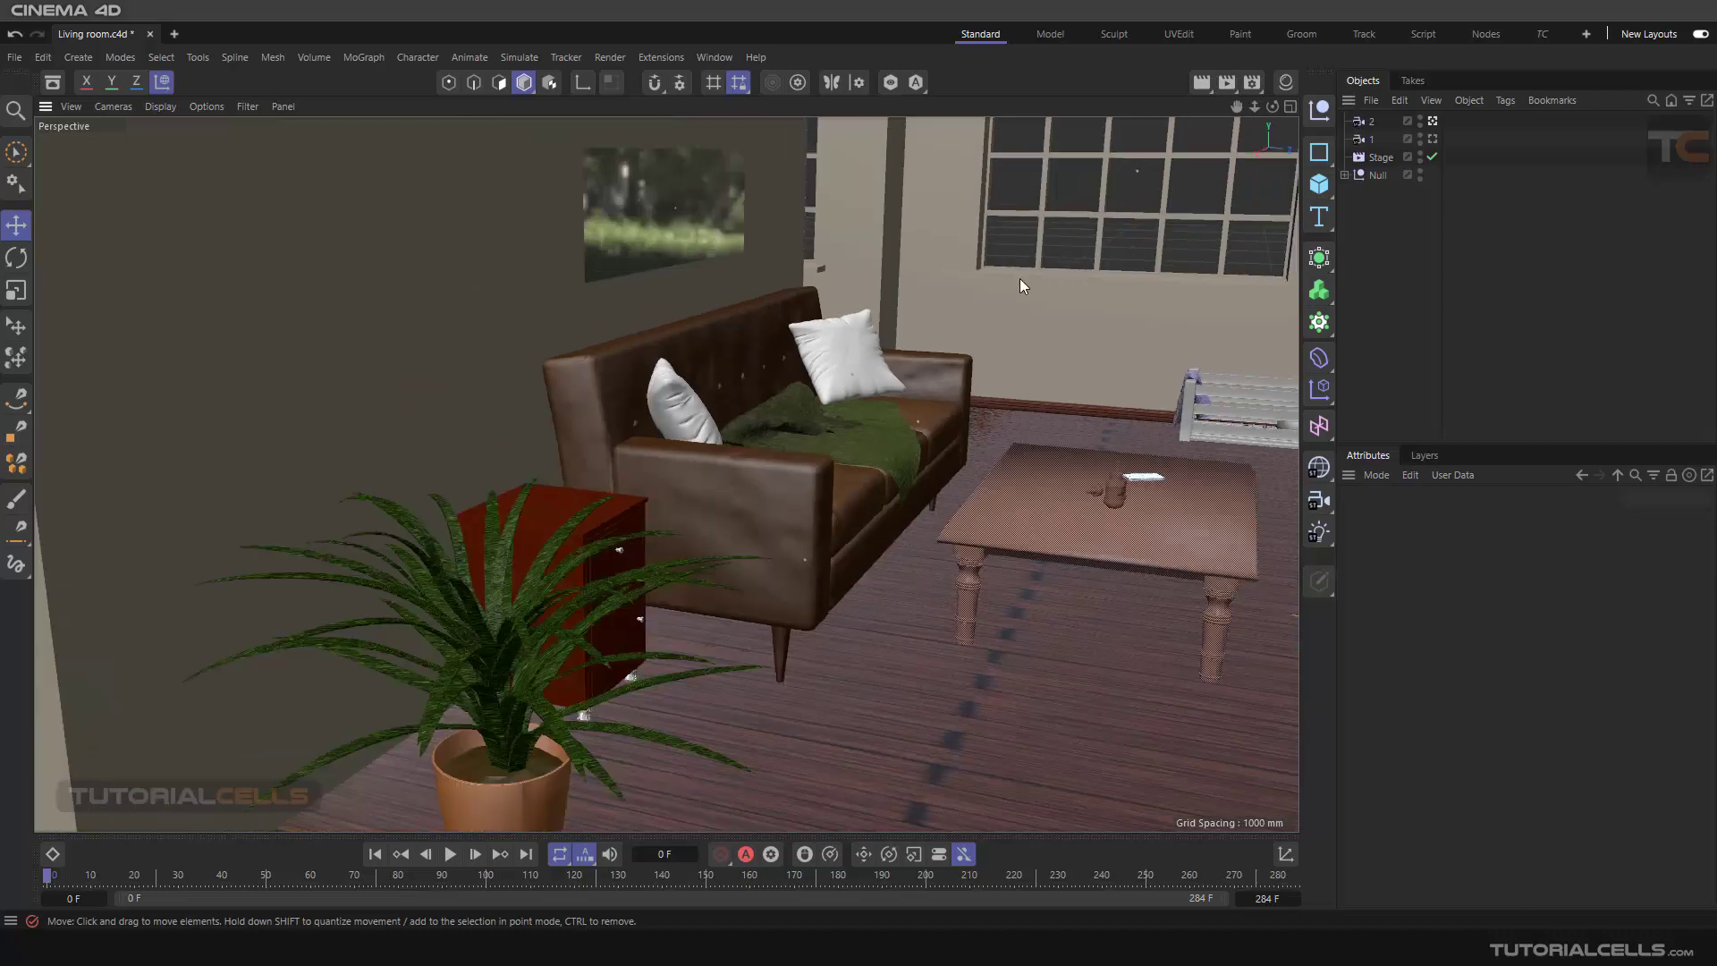
scroll(1015, 285, down, 4)
scroll(1015, 291, down, 3)
scroll(1014, 290, down, 3)
scroll(1009, 295, down, 2)
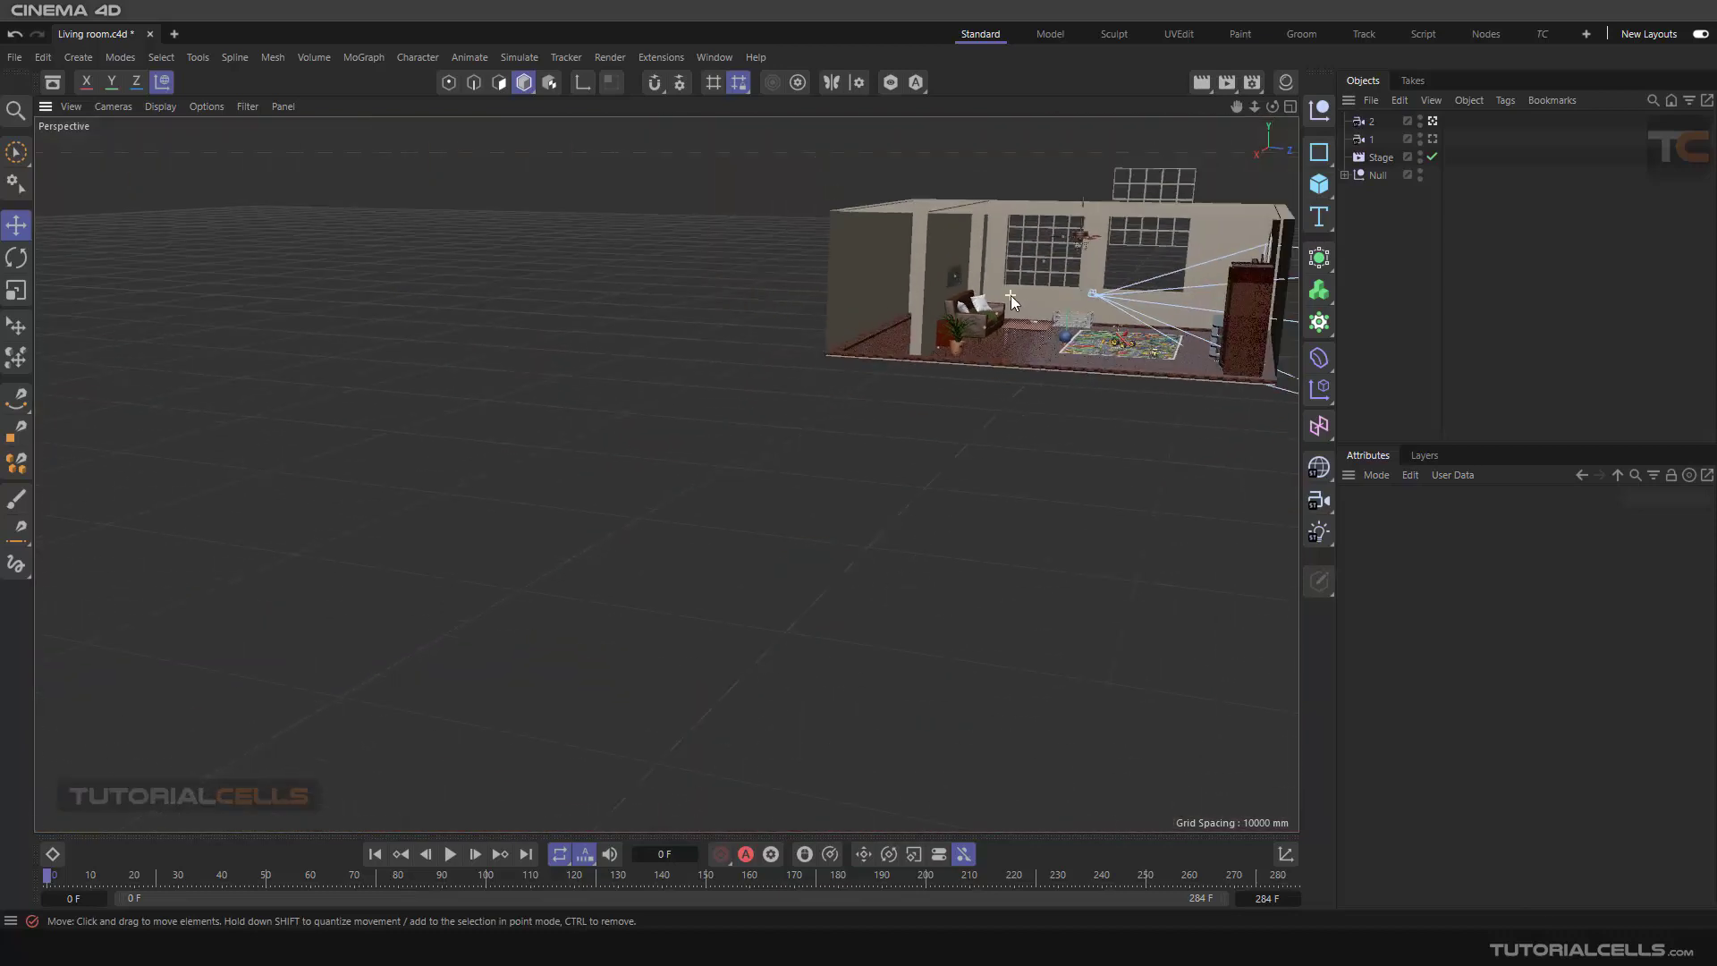
scroll(1010, 295, up, 3)
scroll(1011, 294, up, 5)
scroll(994, 298, up, 4)
scroll(914, 336, up, 5)
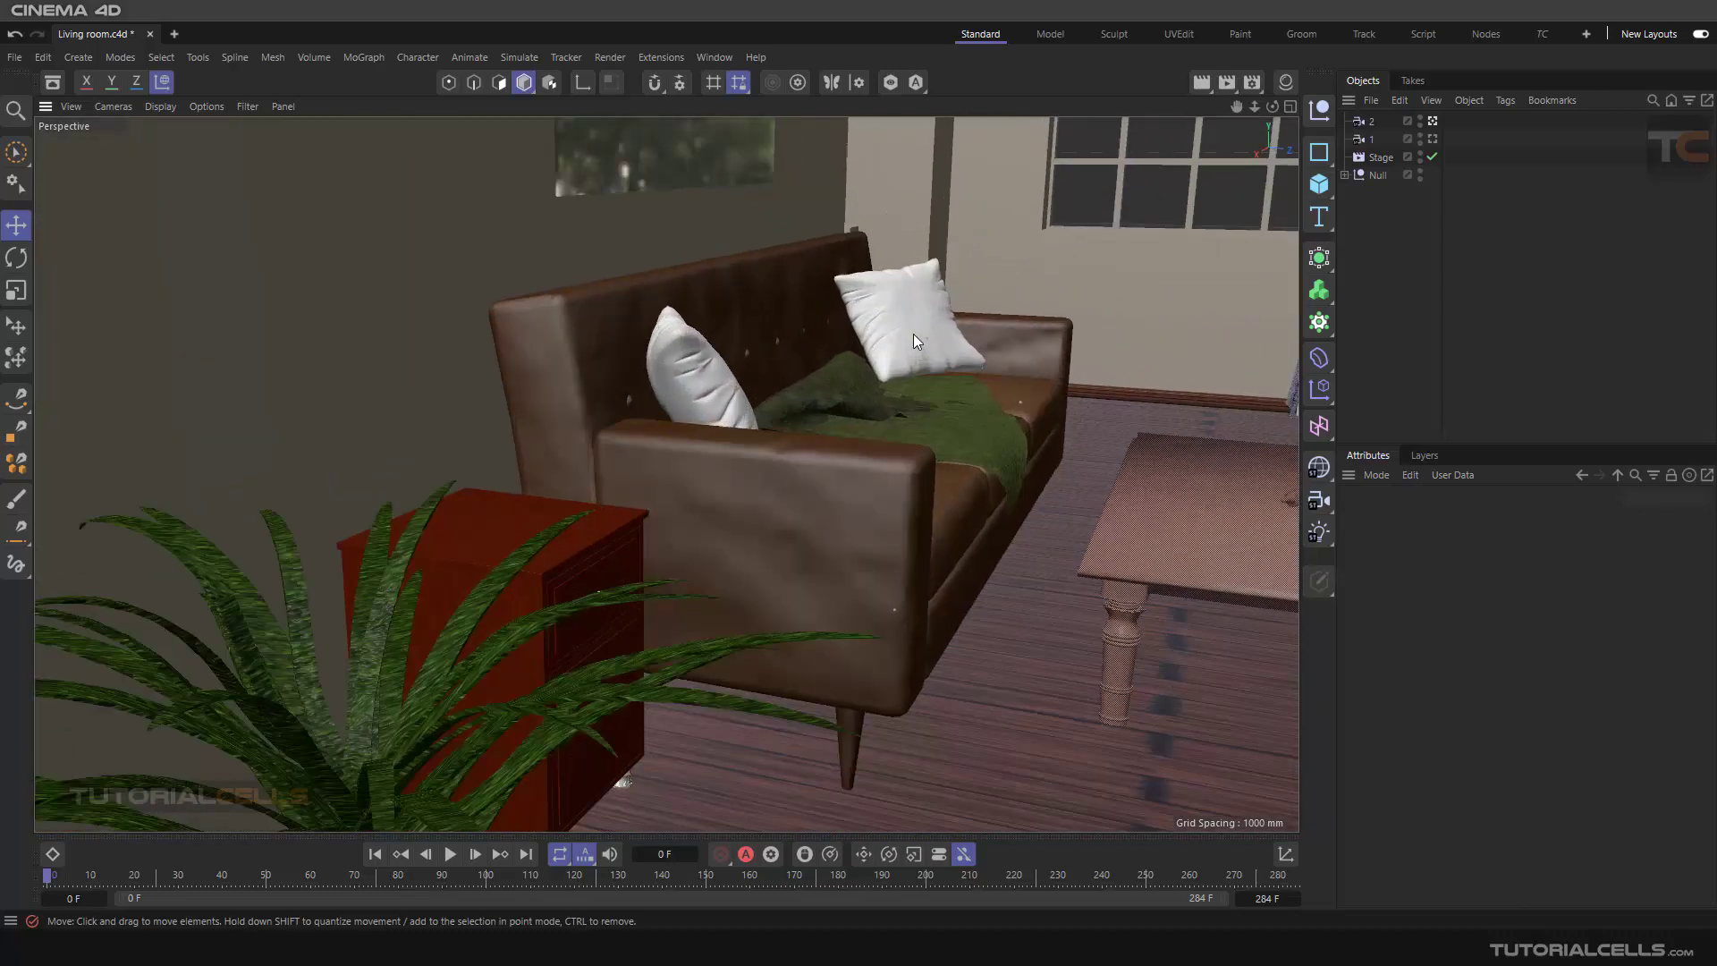
scroll(1216, 393, down, 3)
scroll(1045, 427, down, 3)
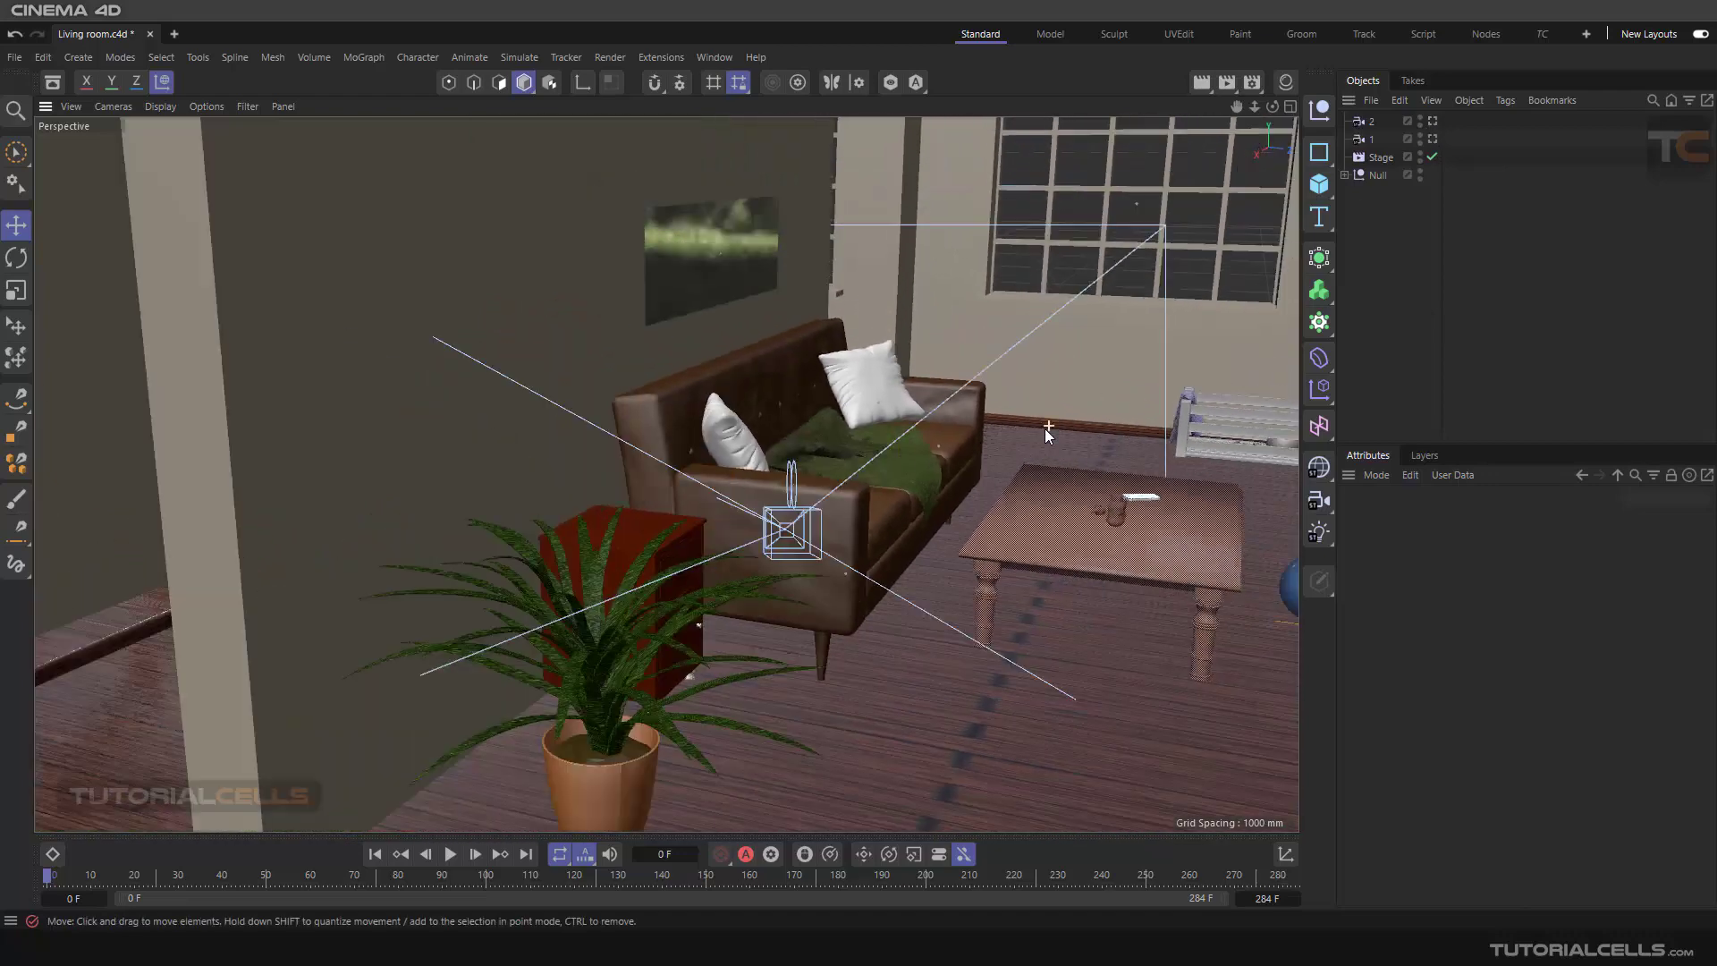
scroll(1044, 429, down, 3)
scroll(1044, 429, down, 2)
scroll(1045, 429, down, 2)
scroll(1037, 439, up, 3)
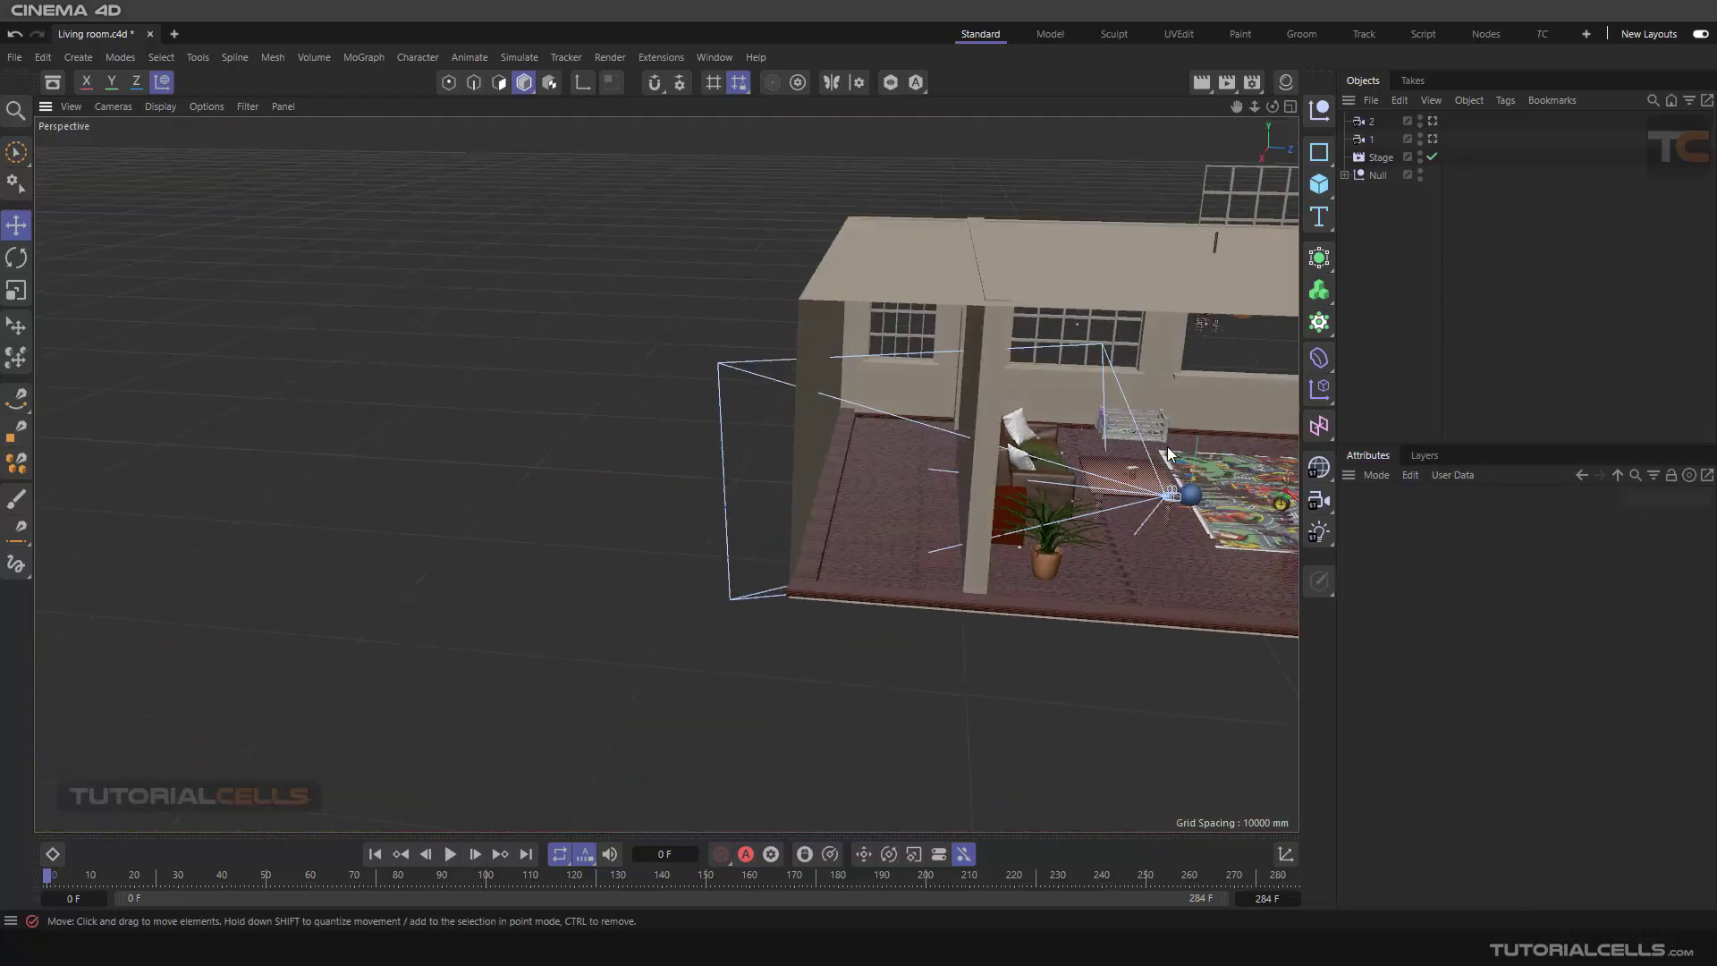
mouse_move(1037, 438)
alt+mouse_down()
mouse_move(869, 470)
mouse_move(883, 460)
alt+mouse_up()
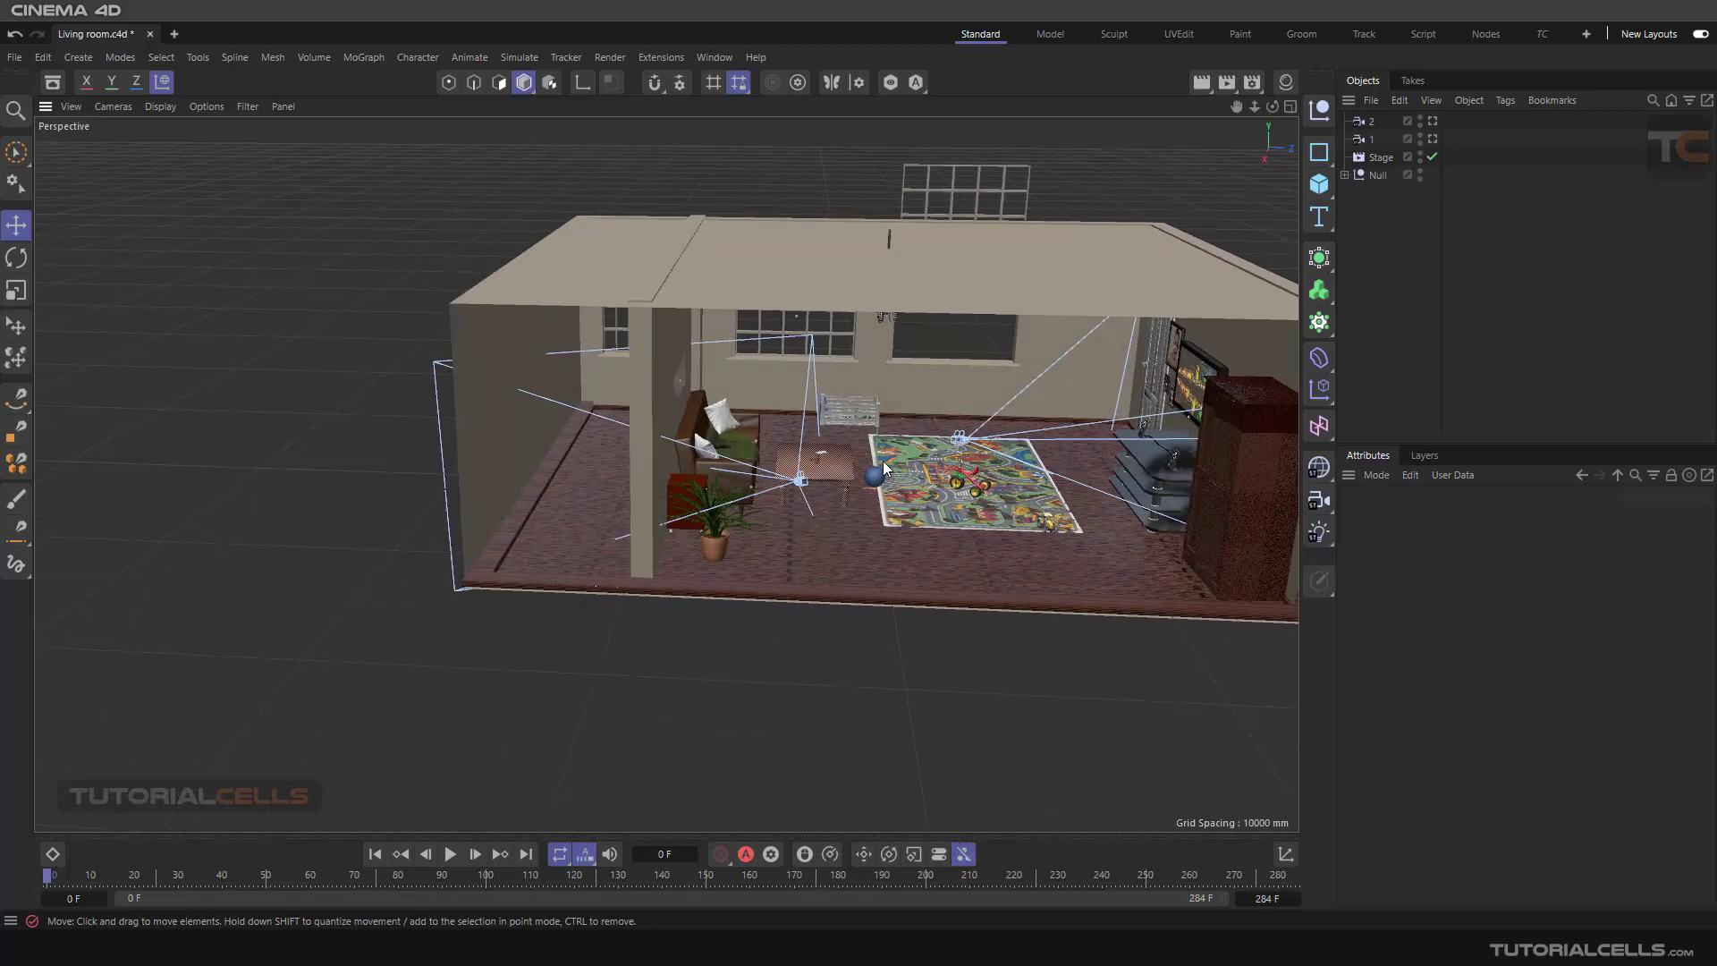
Step: Add two Sky objects, name them 2 and 1, and open the Material Manager
click(1320, 471)
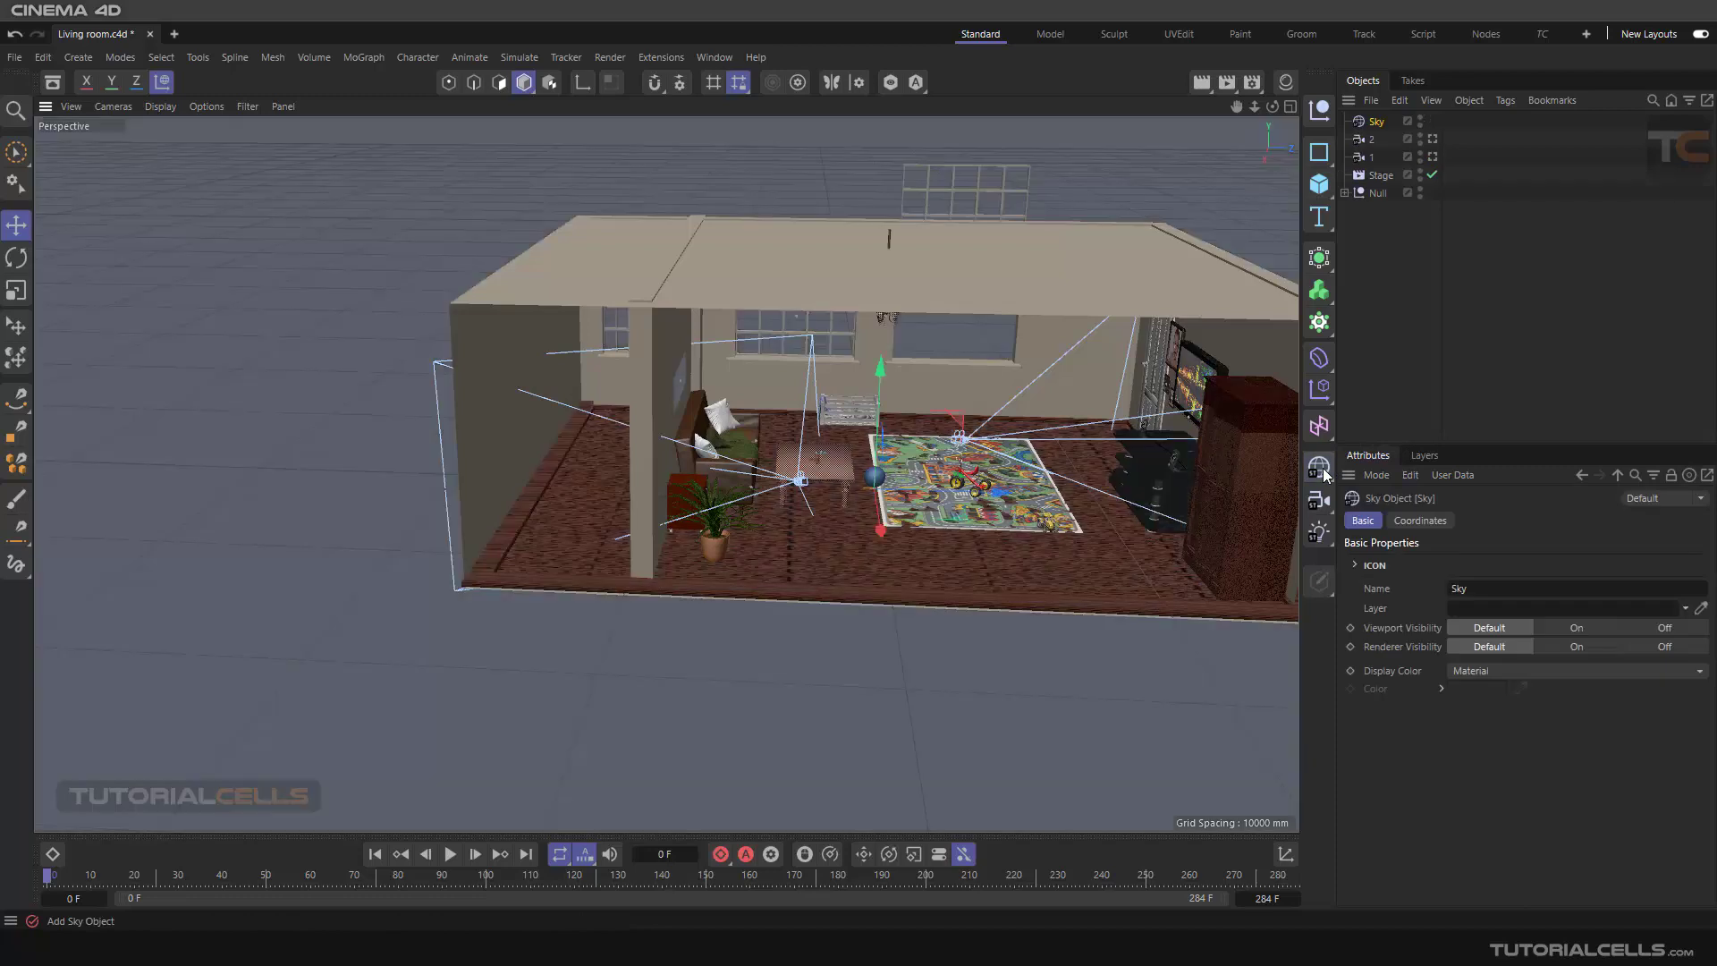
click(1319, 470)
double_click(1375, 138)
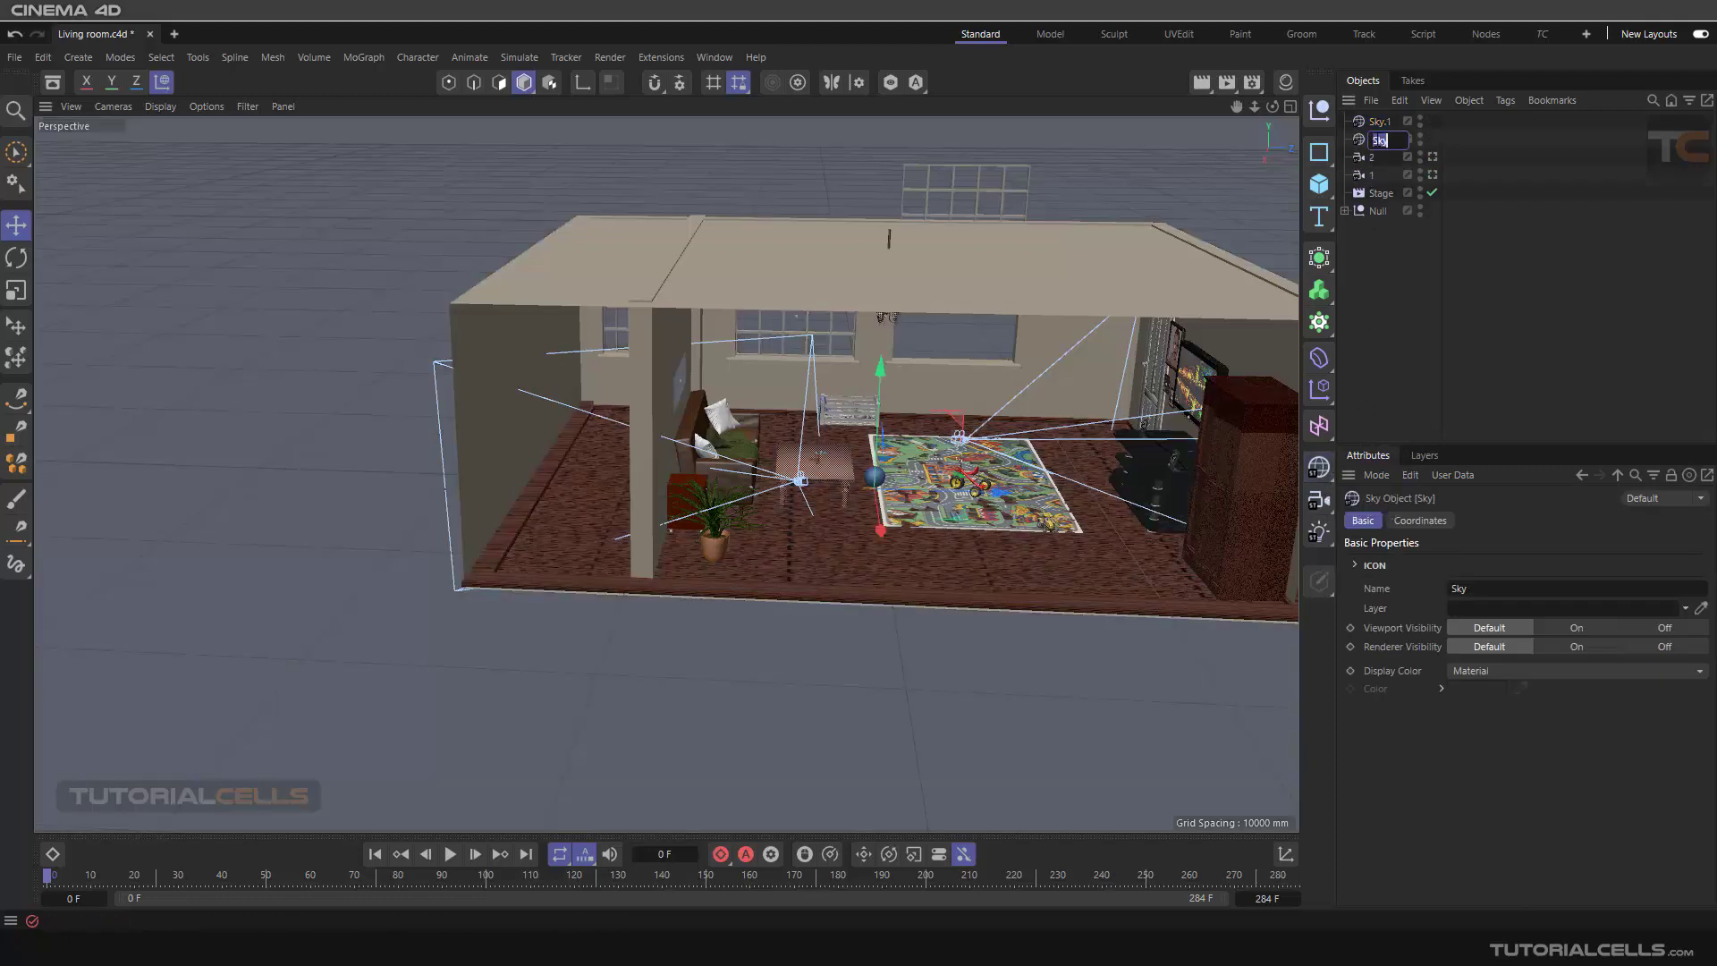
text(1)
click(1374, 138)
double_click(1383, 123)
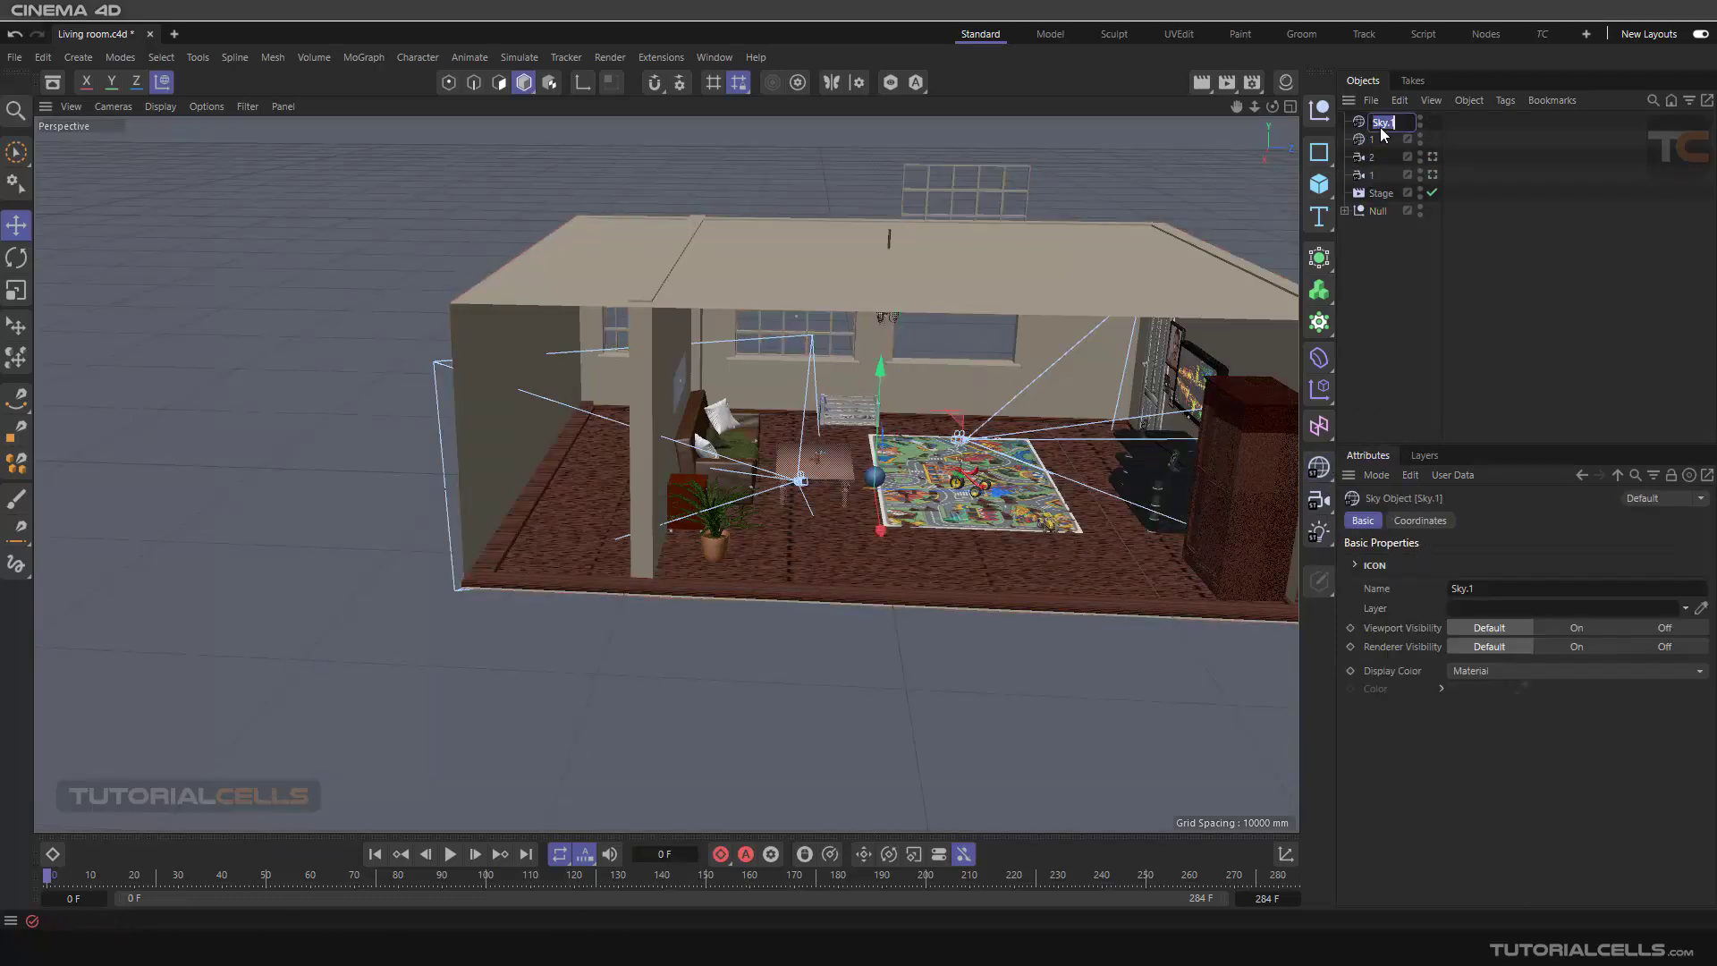
text(2)
key(Return)
click(1373, 156)
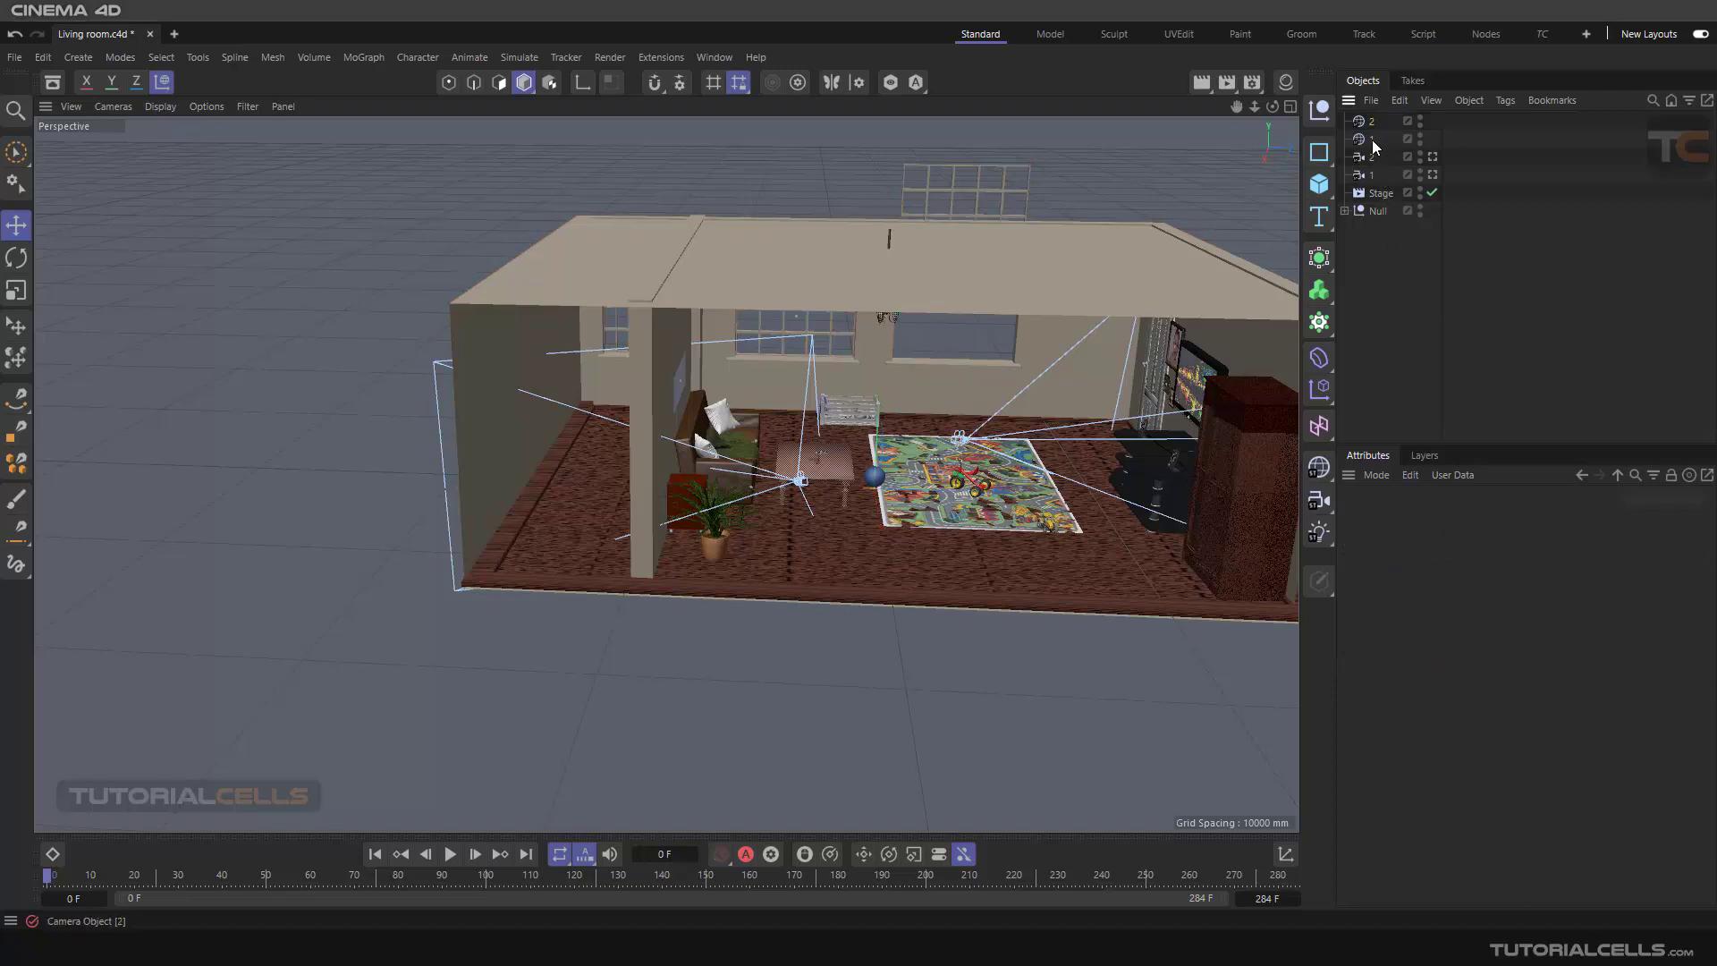
click(1285, 82)
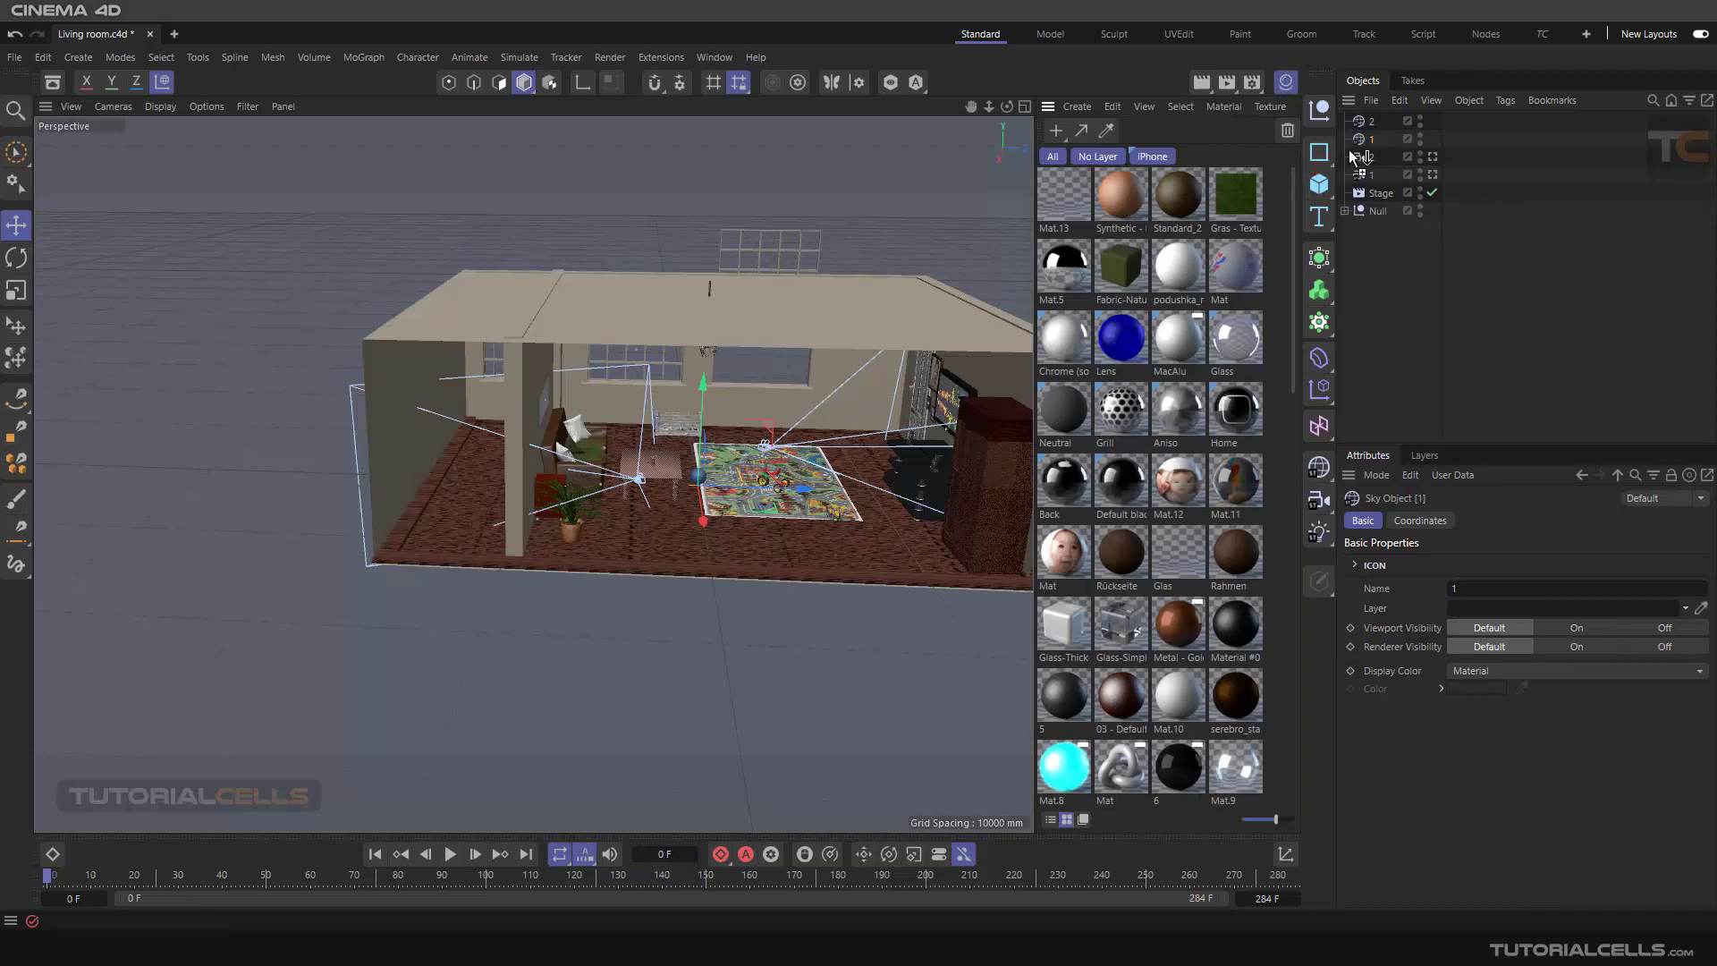
Step: Apply Synthetic - Rubber Glossy Gray to one sky and the blue Lens material to the other
drag(1123, 205, 1360, 141)
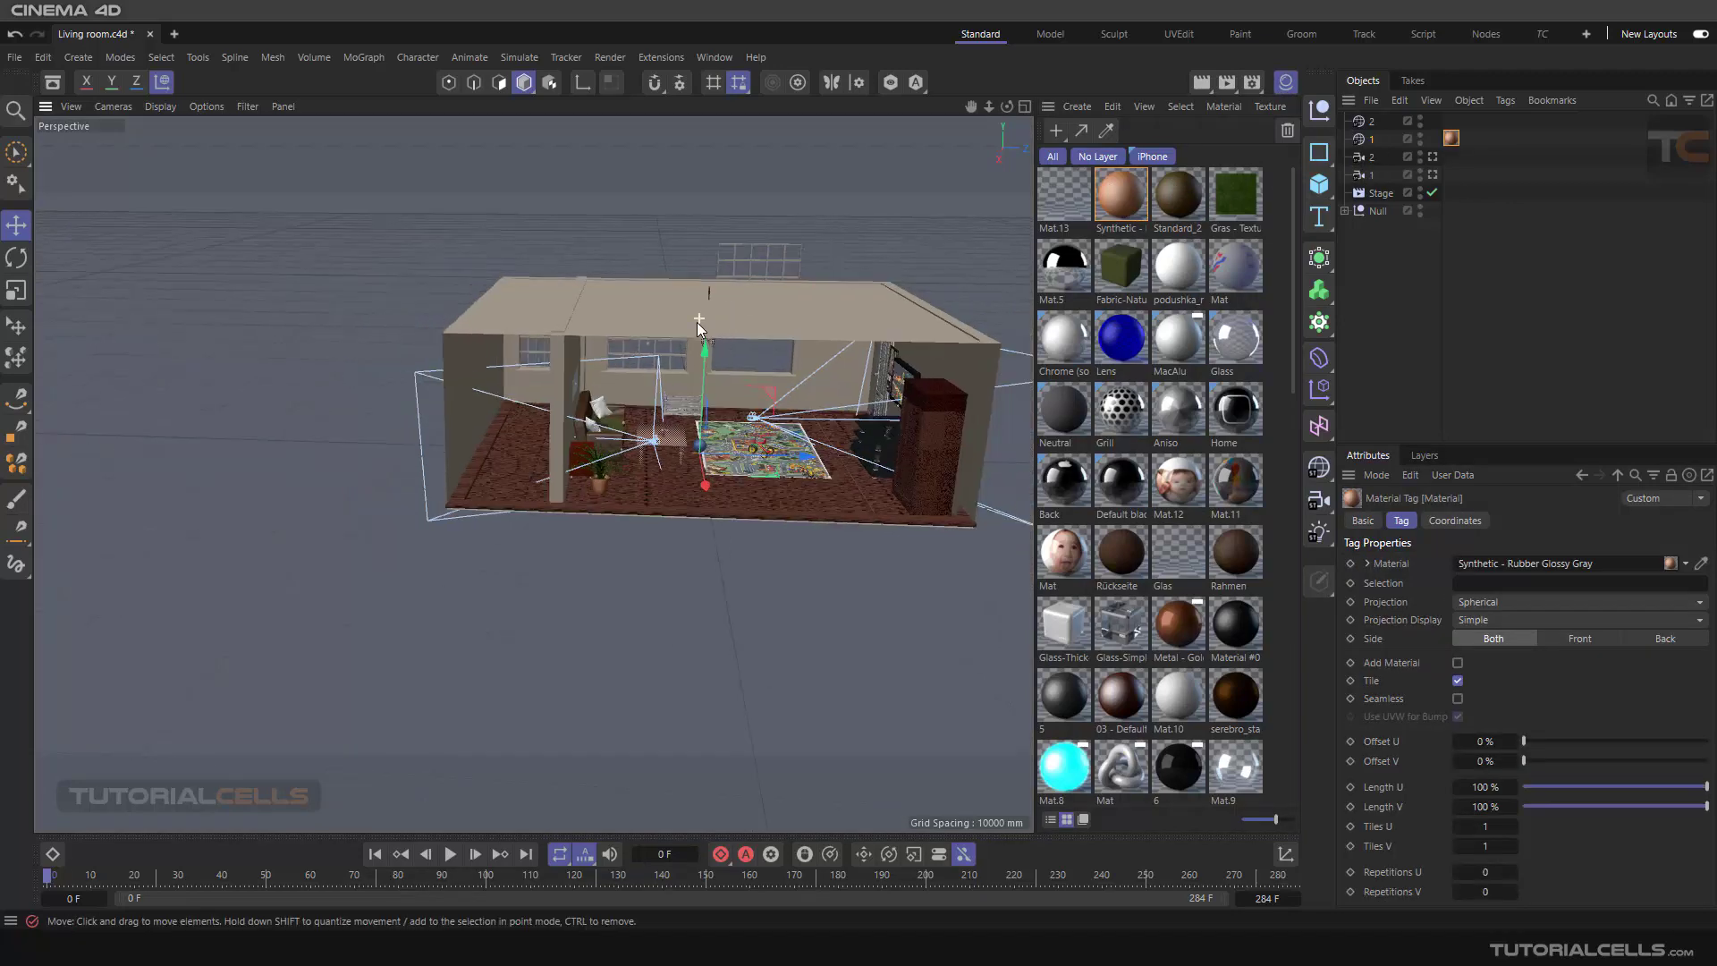
alt+drag(697, 322, 773, 316)
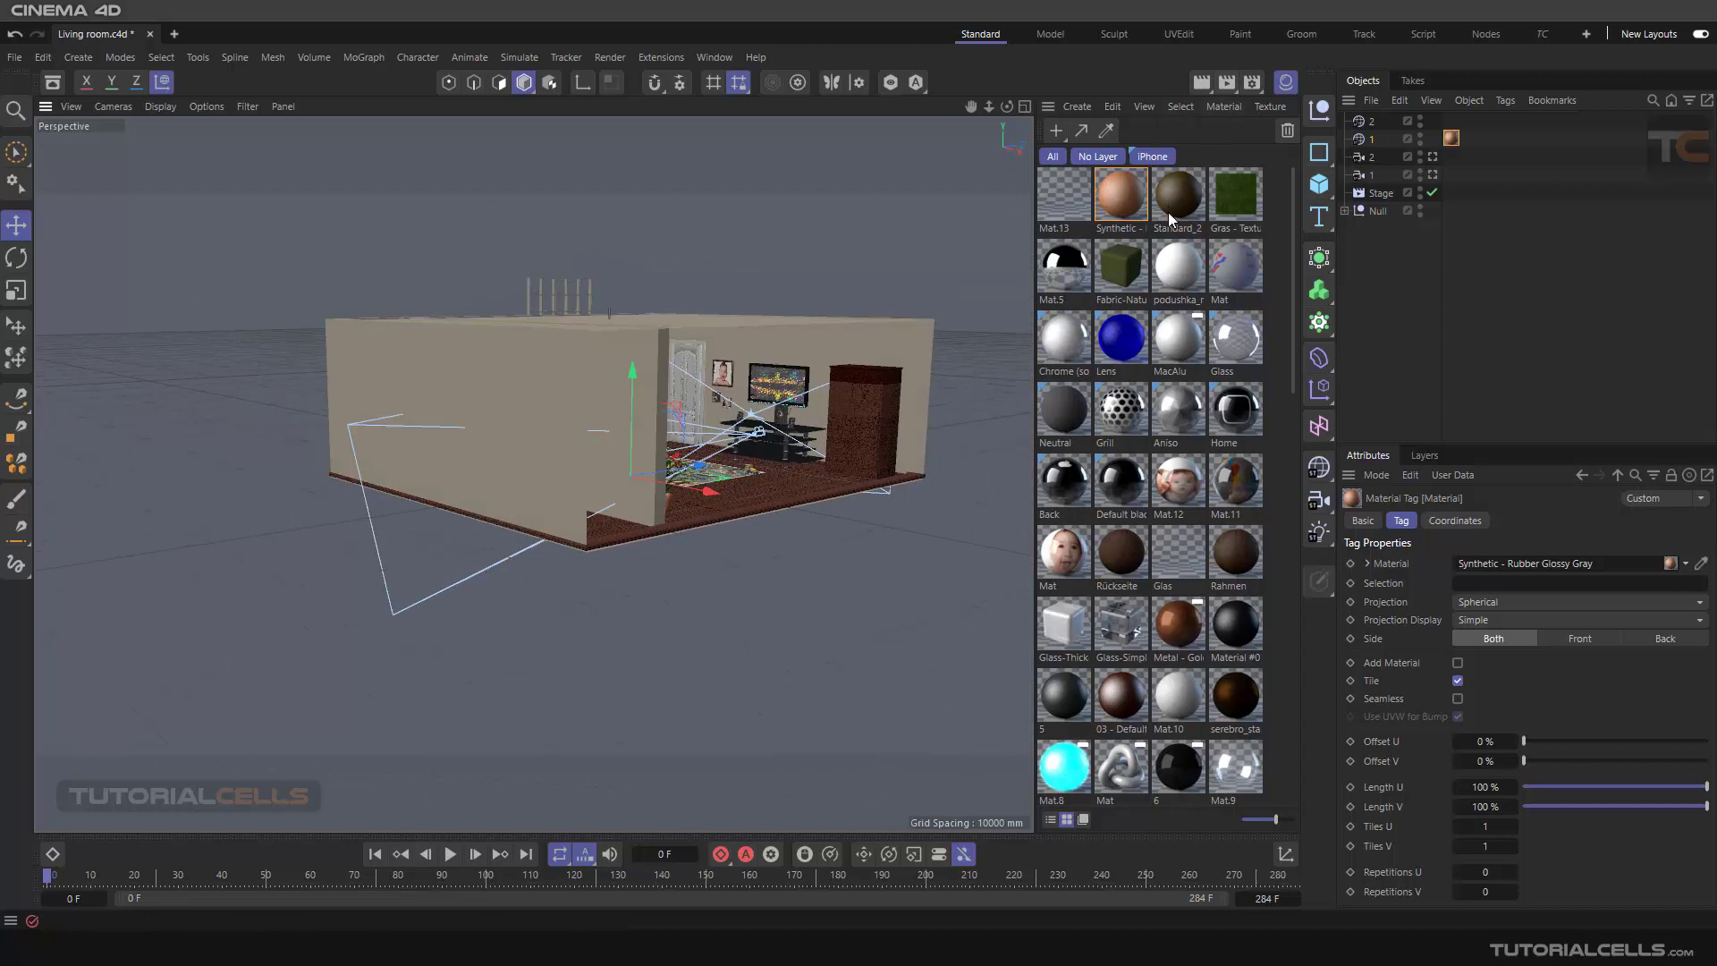
drag(1119, 342, 1370, 127)
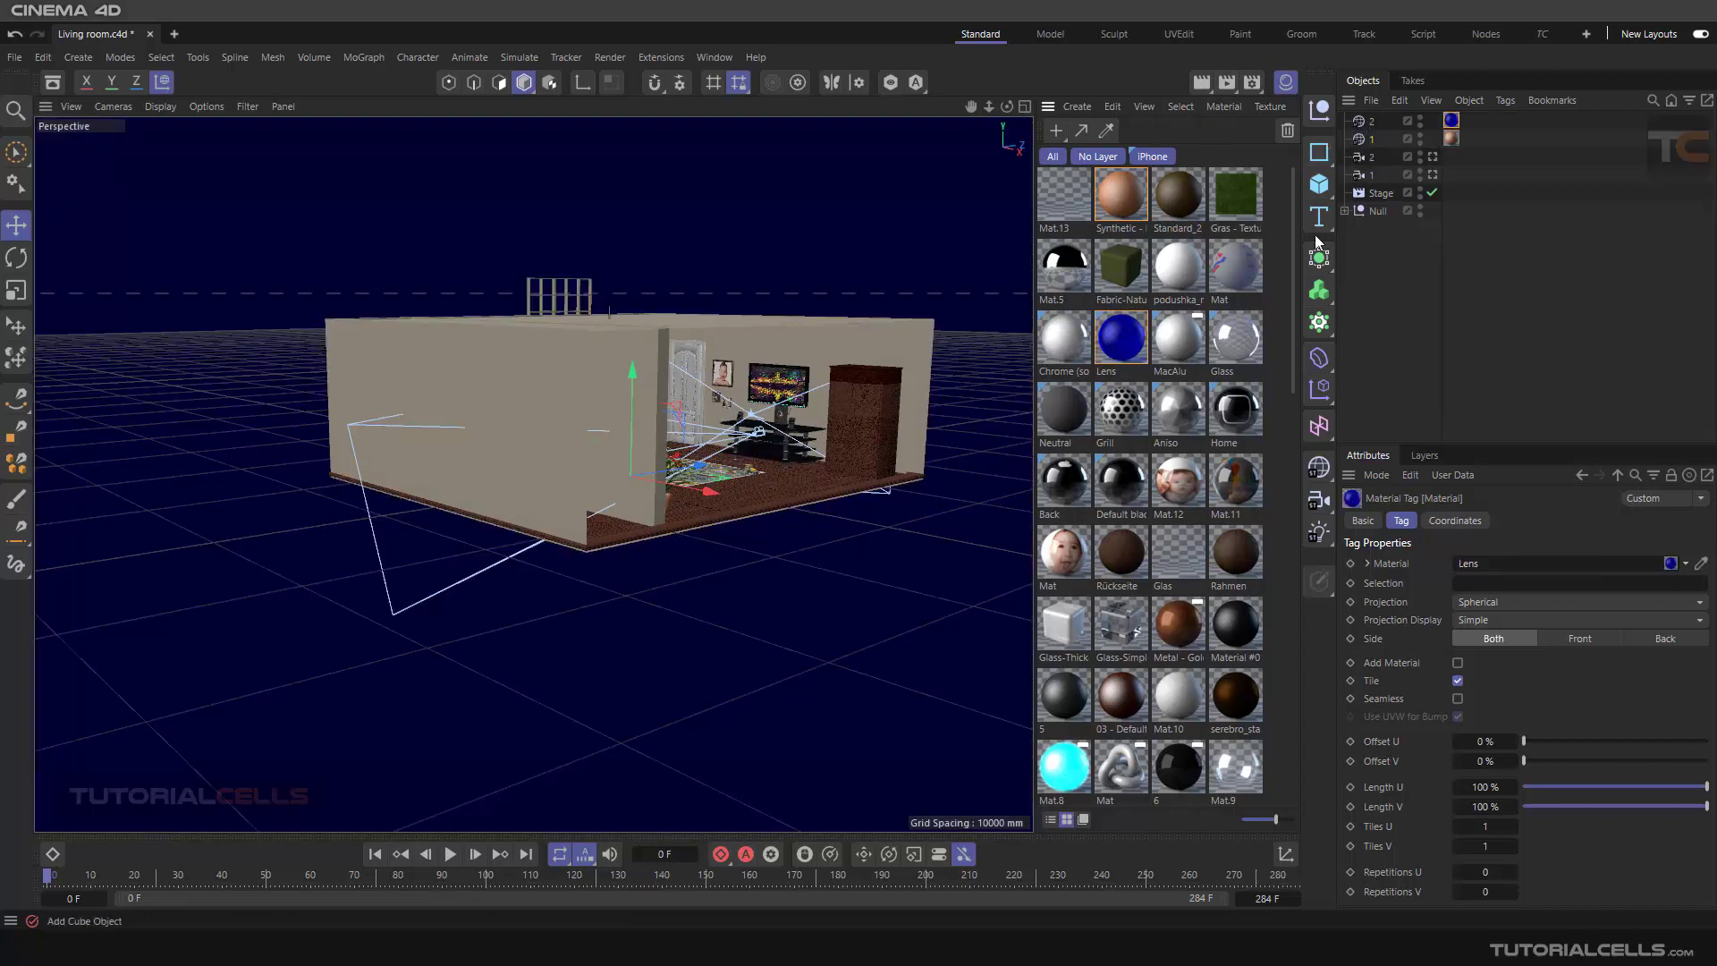
Step: Preview the orange sky by hiding and reshowing the blue sky, then close the material library
click(1452, 138)
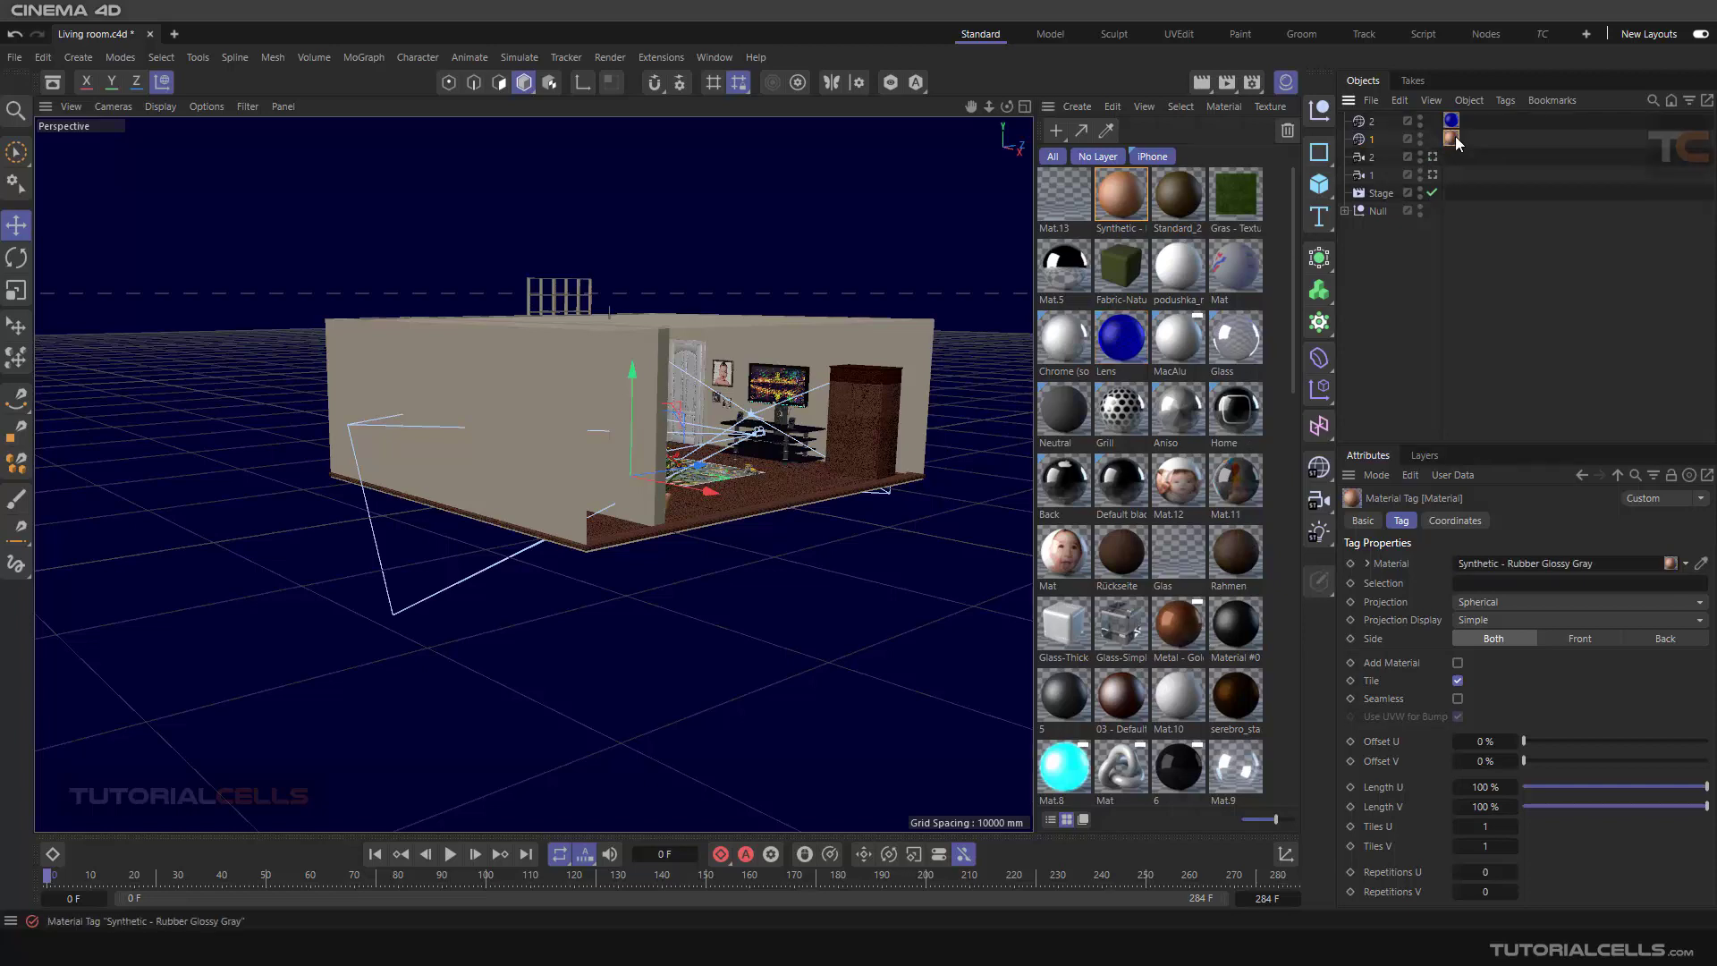
click(1368, 123)
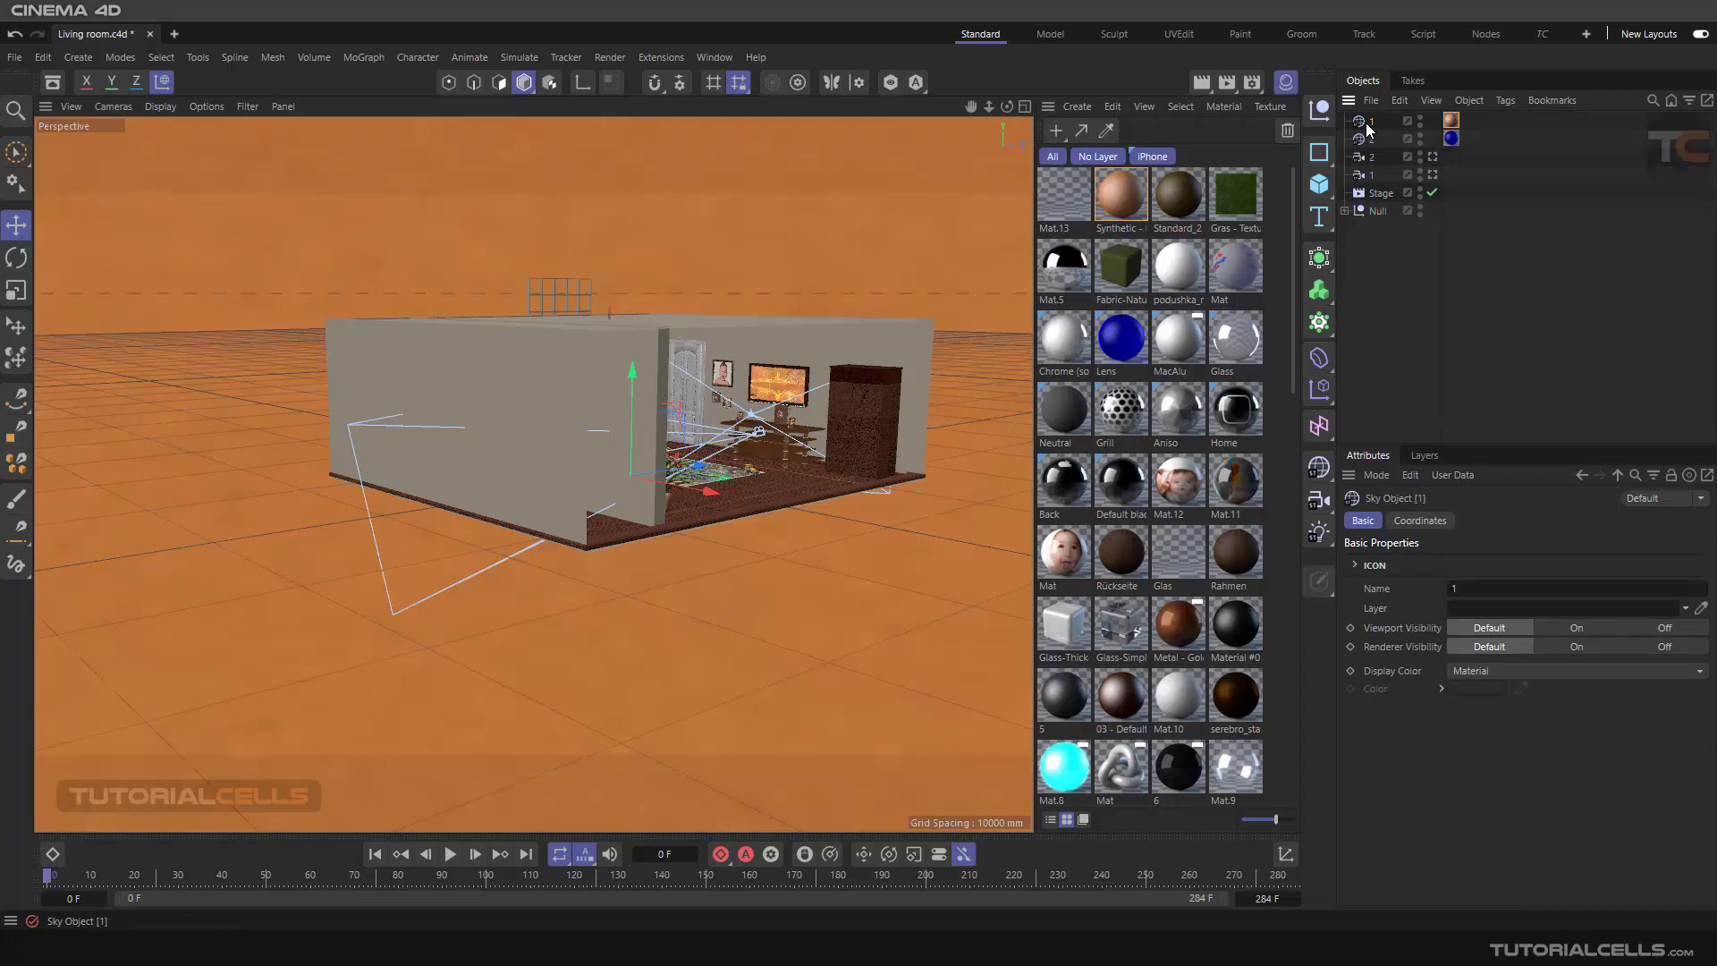
click(1368, 128)
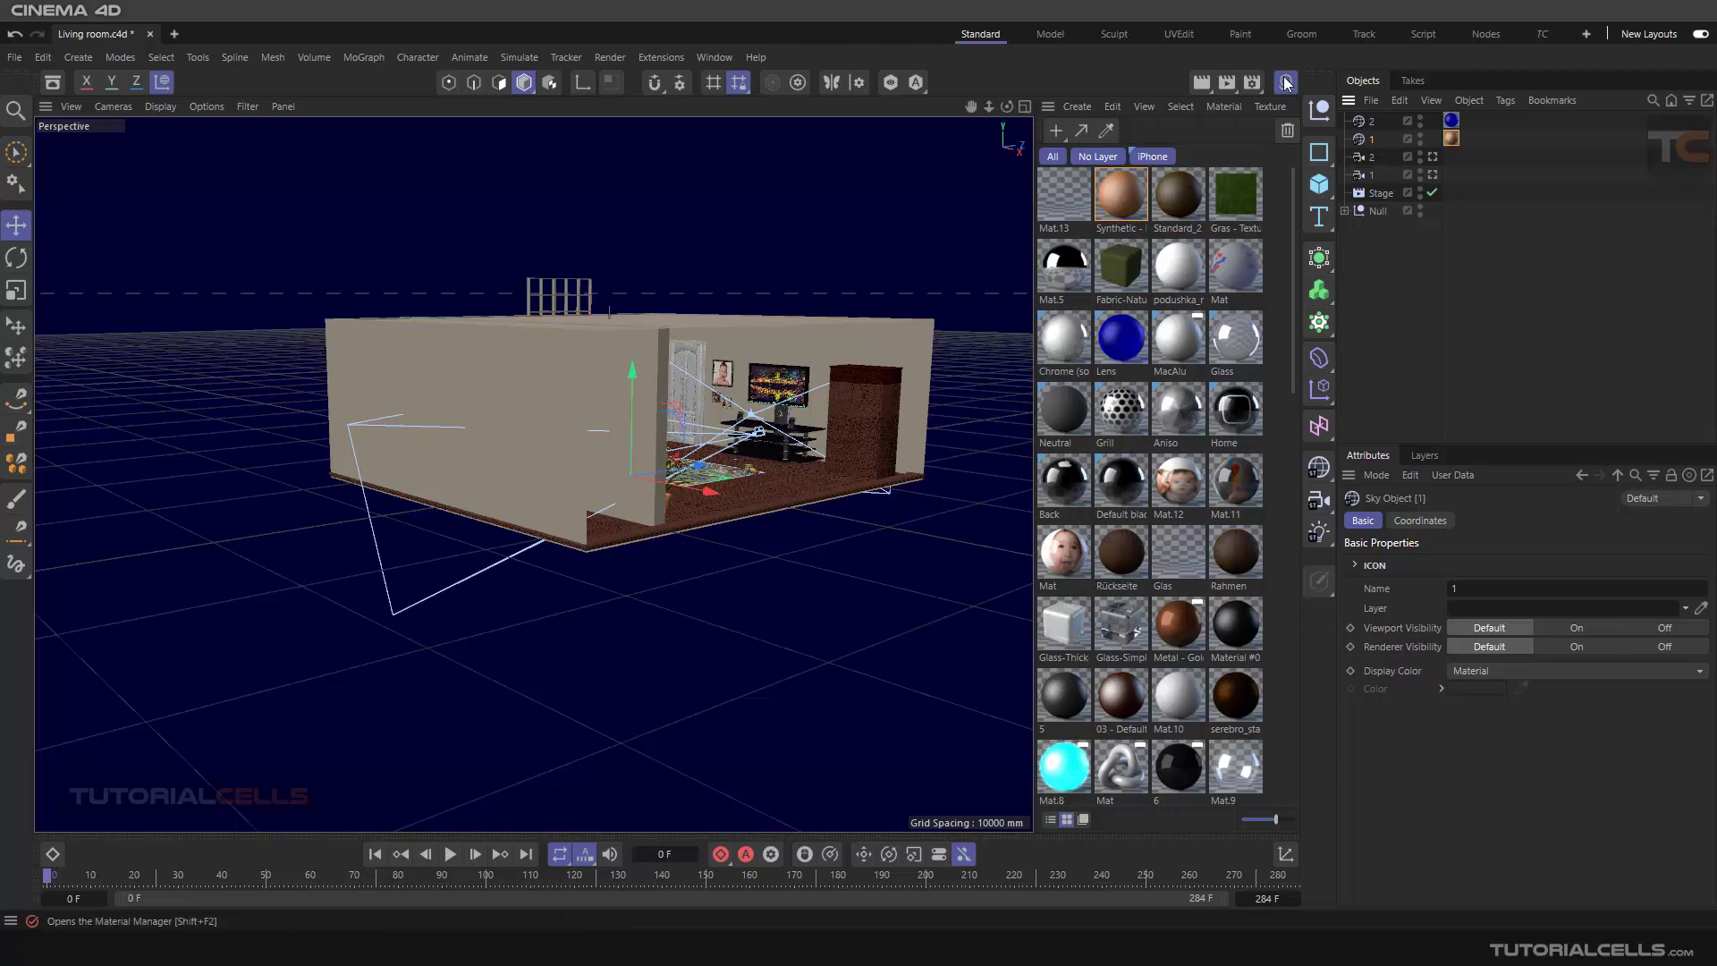
key(shift+F2)
alt+drag(1082, 372, 997, 421)
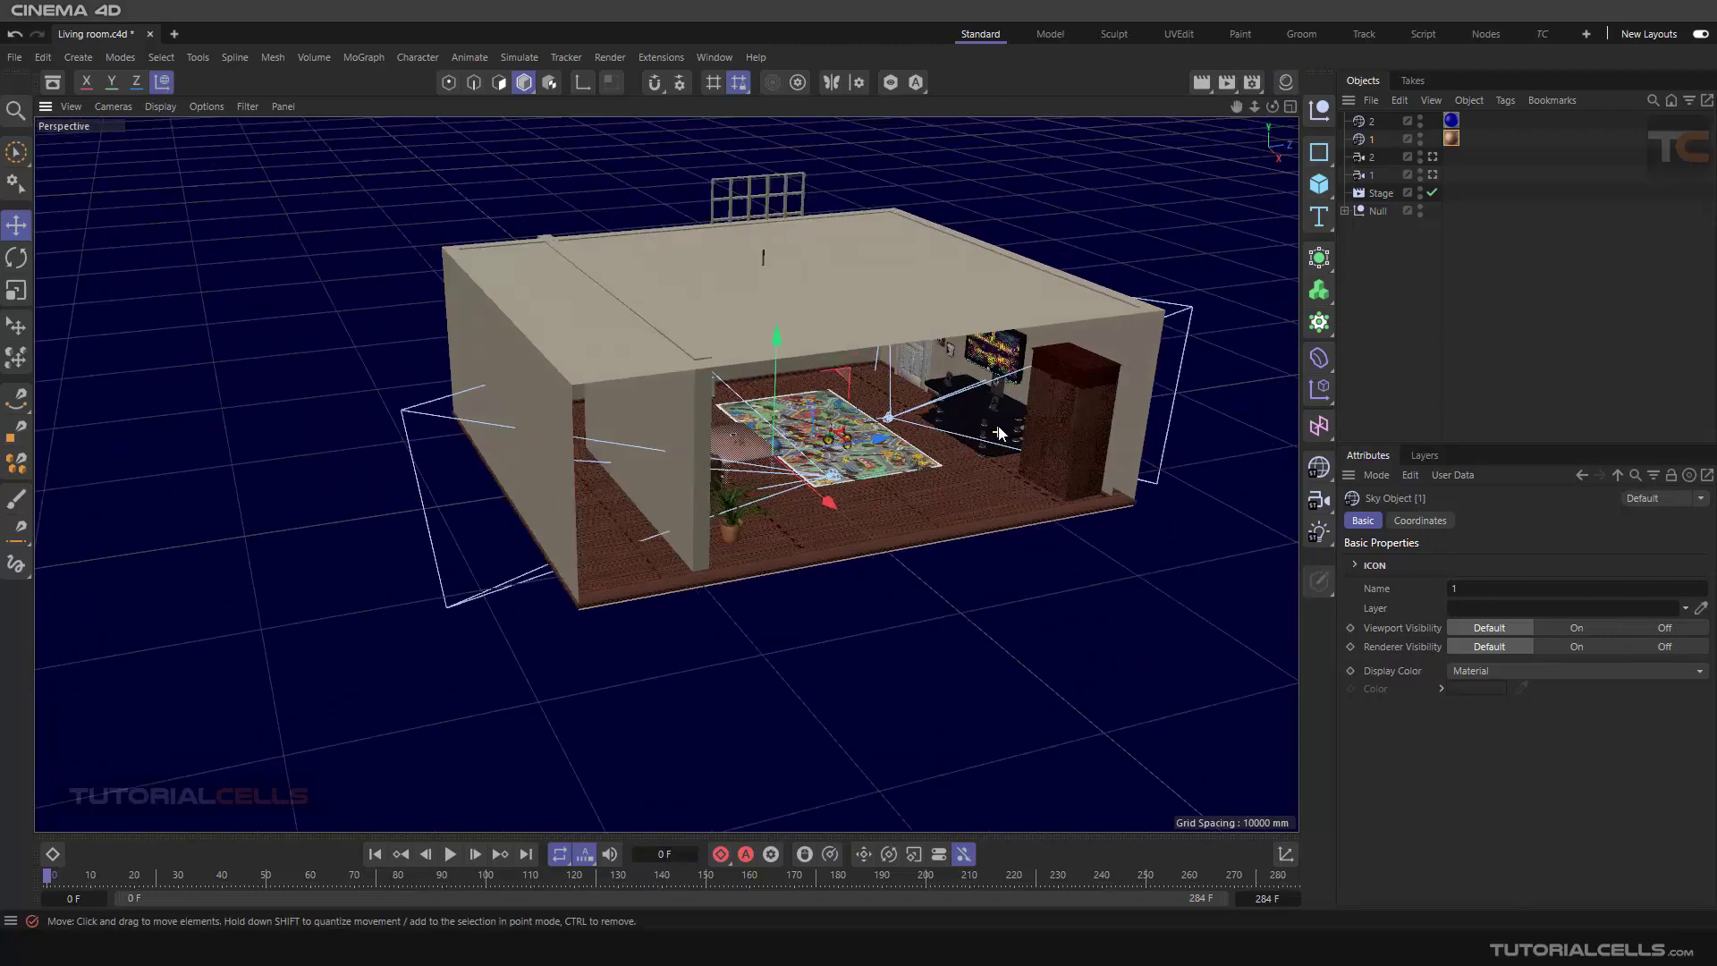
scroll(999, 422, up, 2)
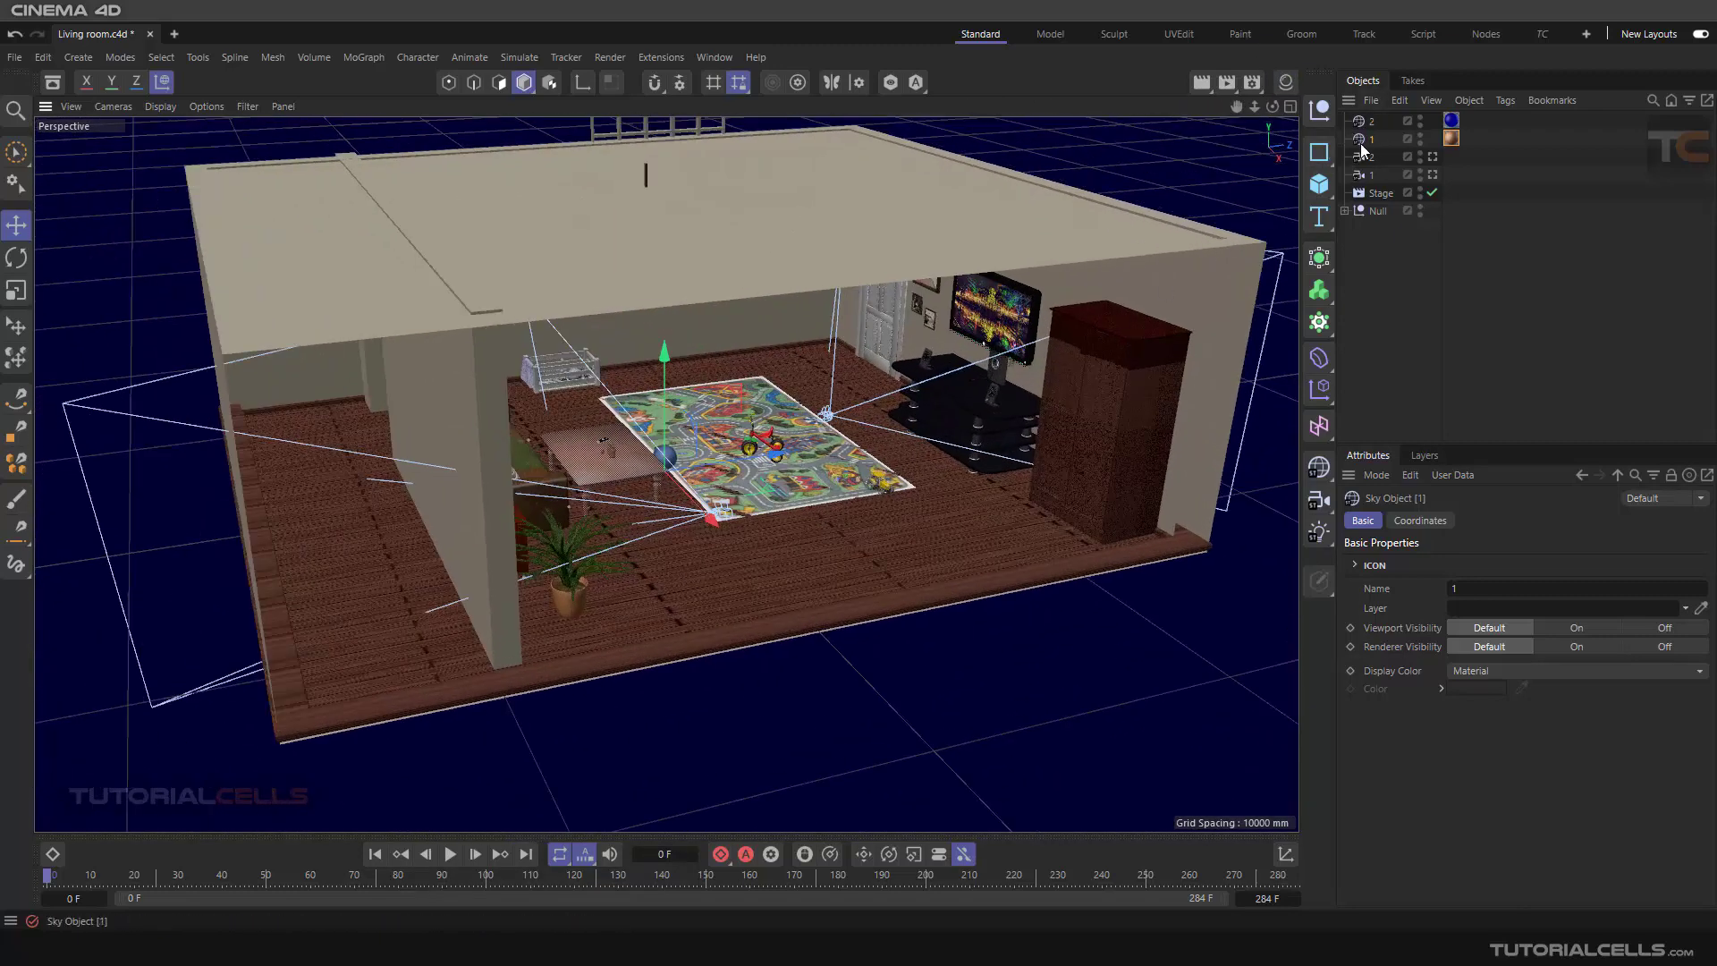
Step: Add an Environment object and rename it 1
click(1319, 466)
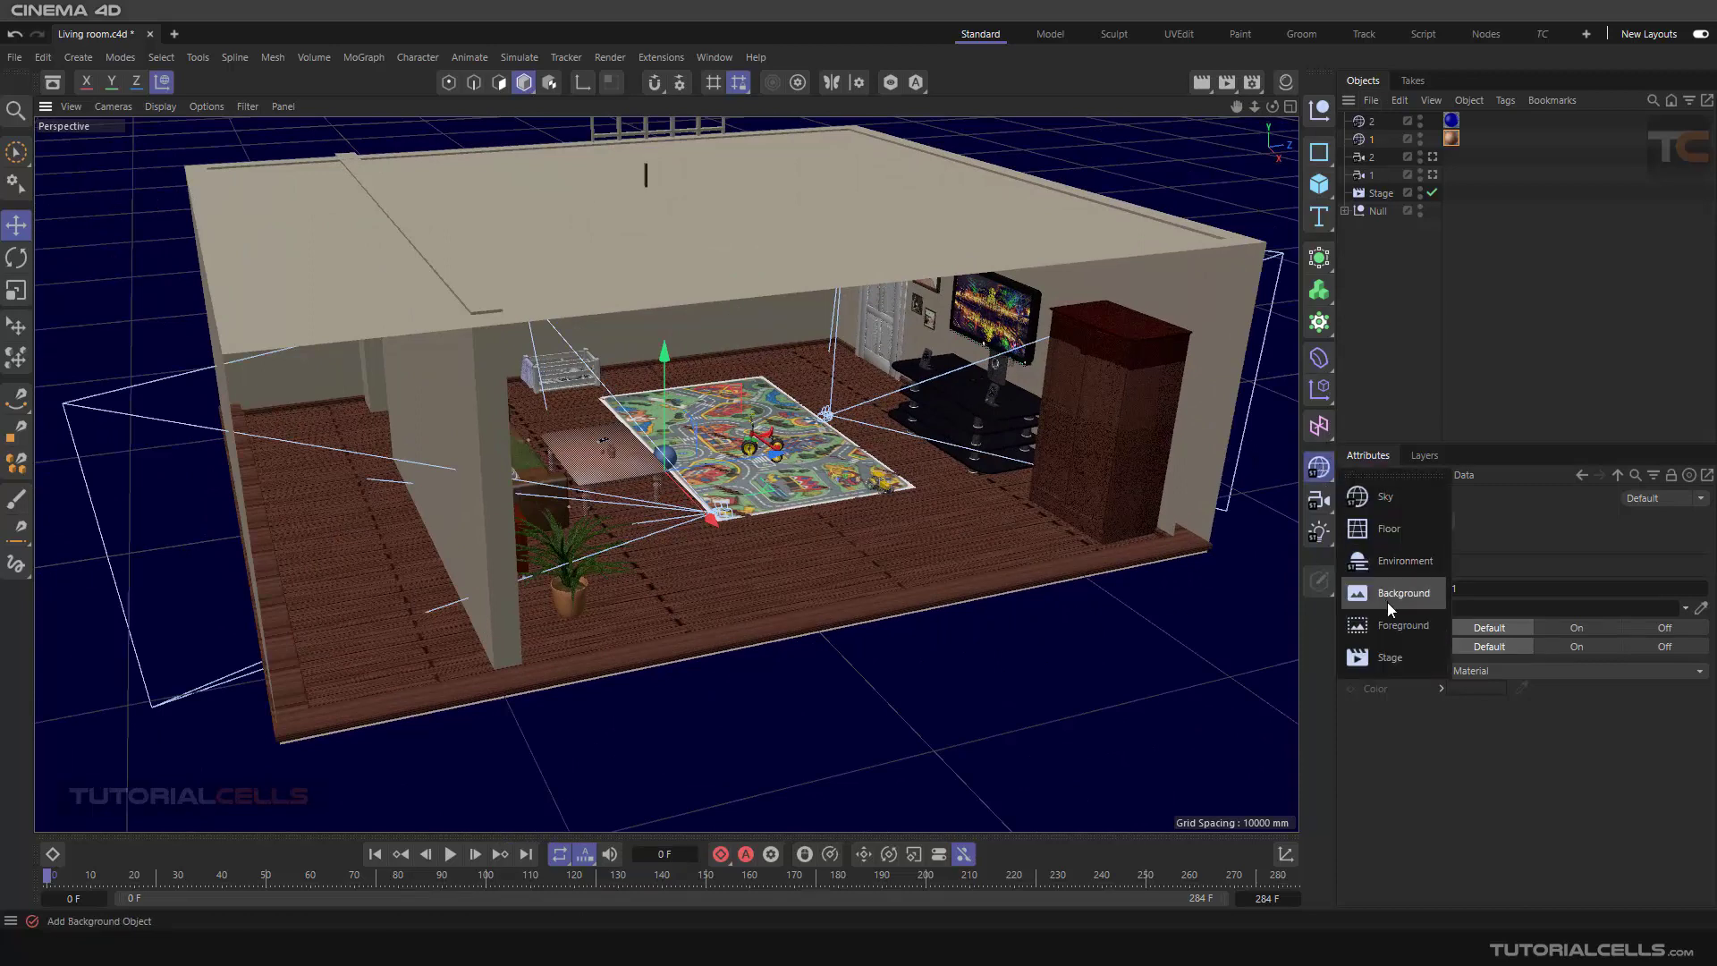
click(1391, 569)
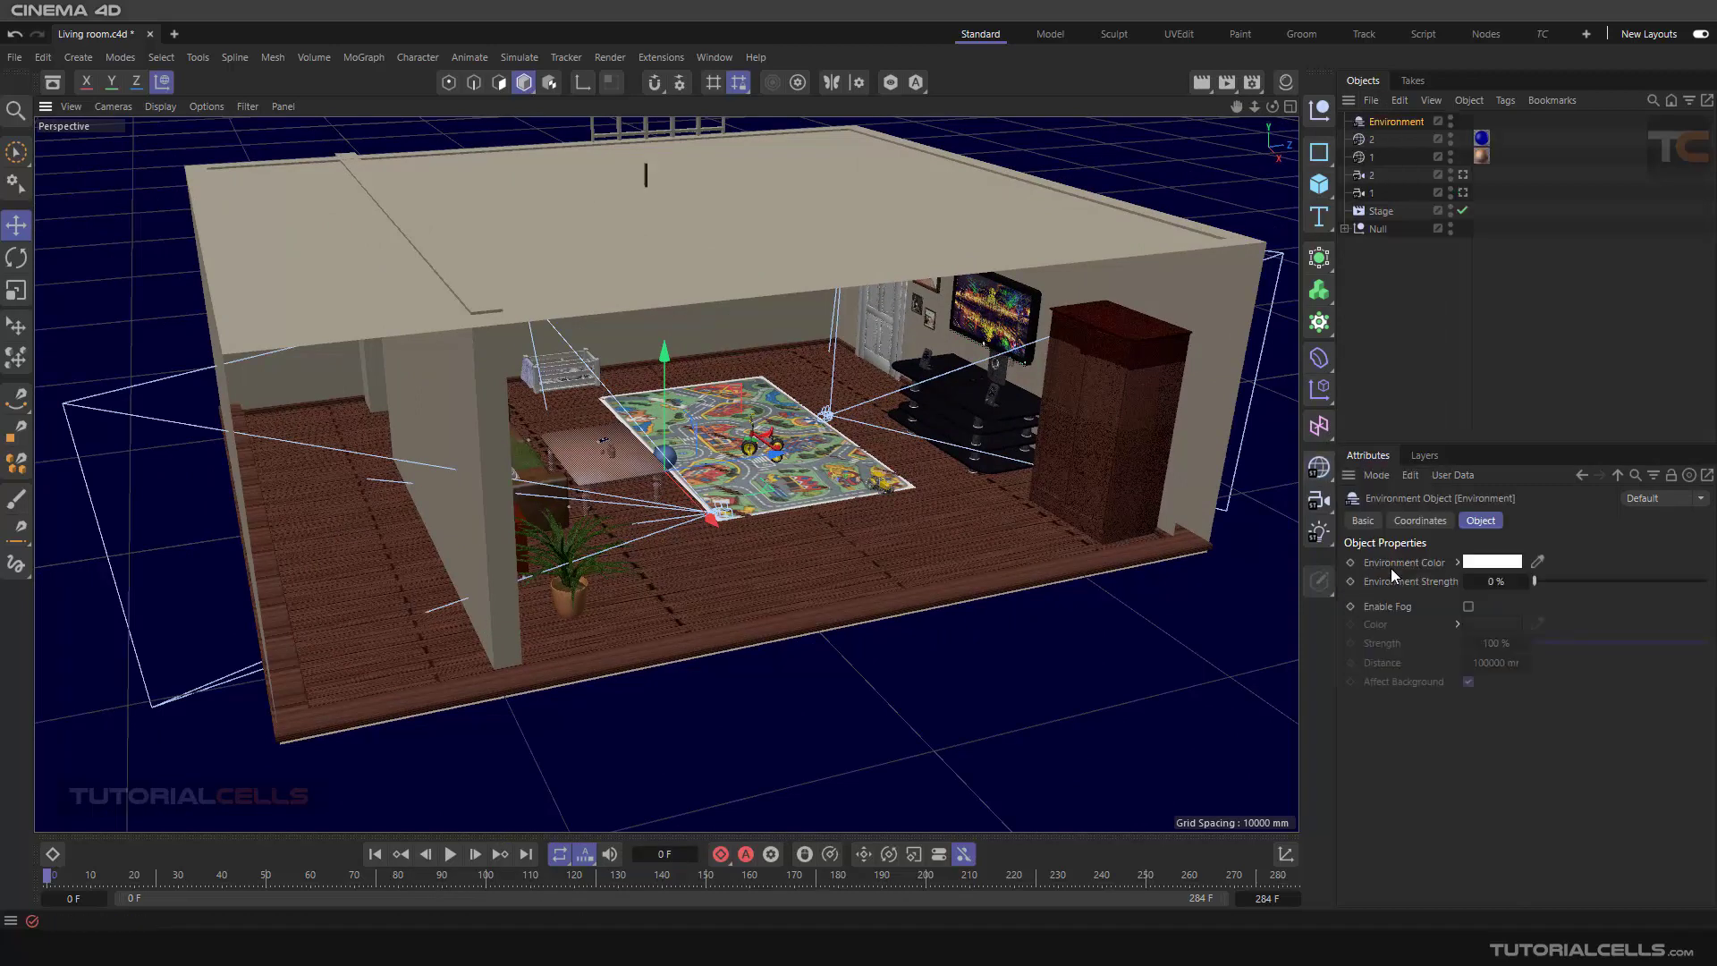
double_click(1397, 124)
text(1)
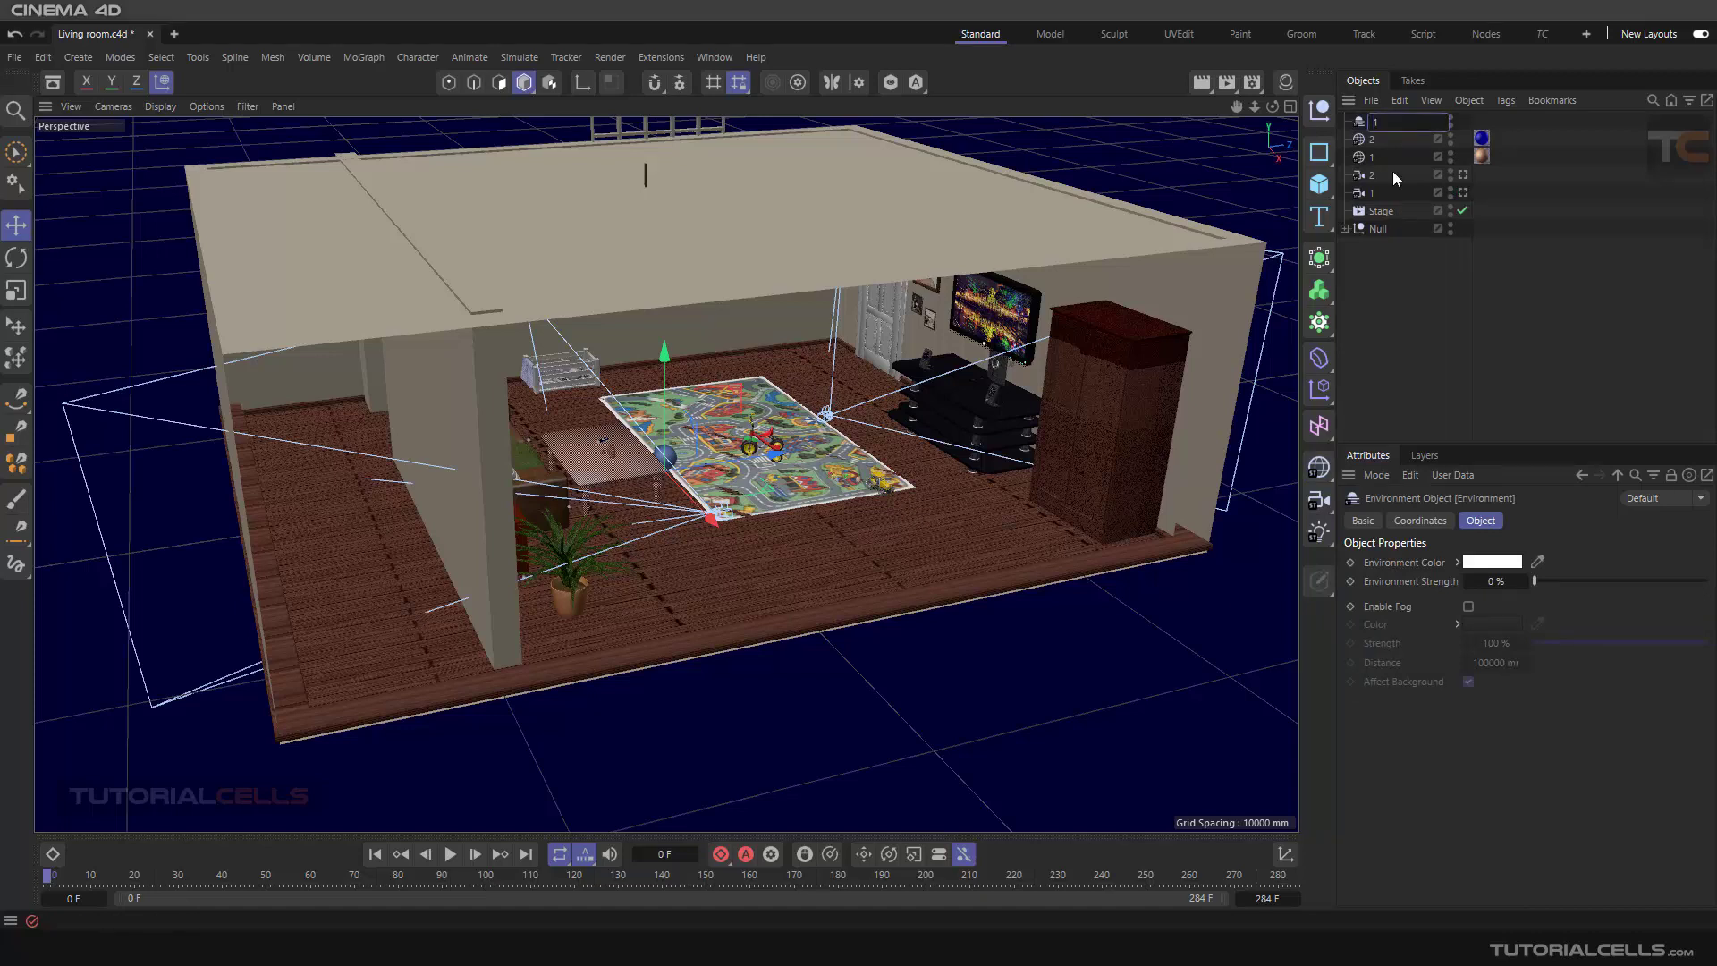
key(Return)
Step: Add a second environment named 2, delete the extra object, and reselect environment 1
click(1318, 465)
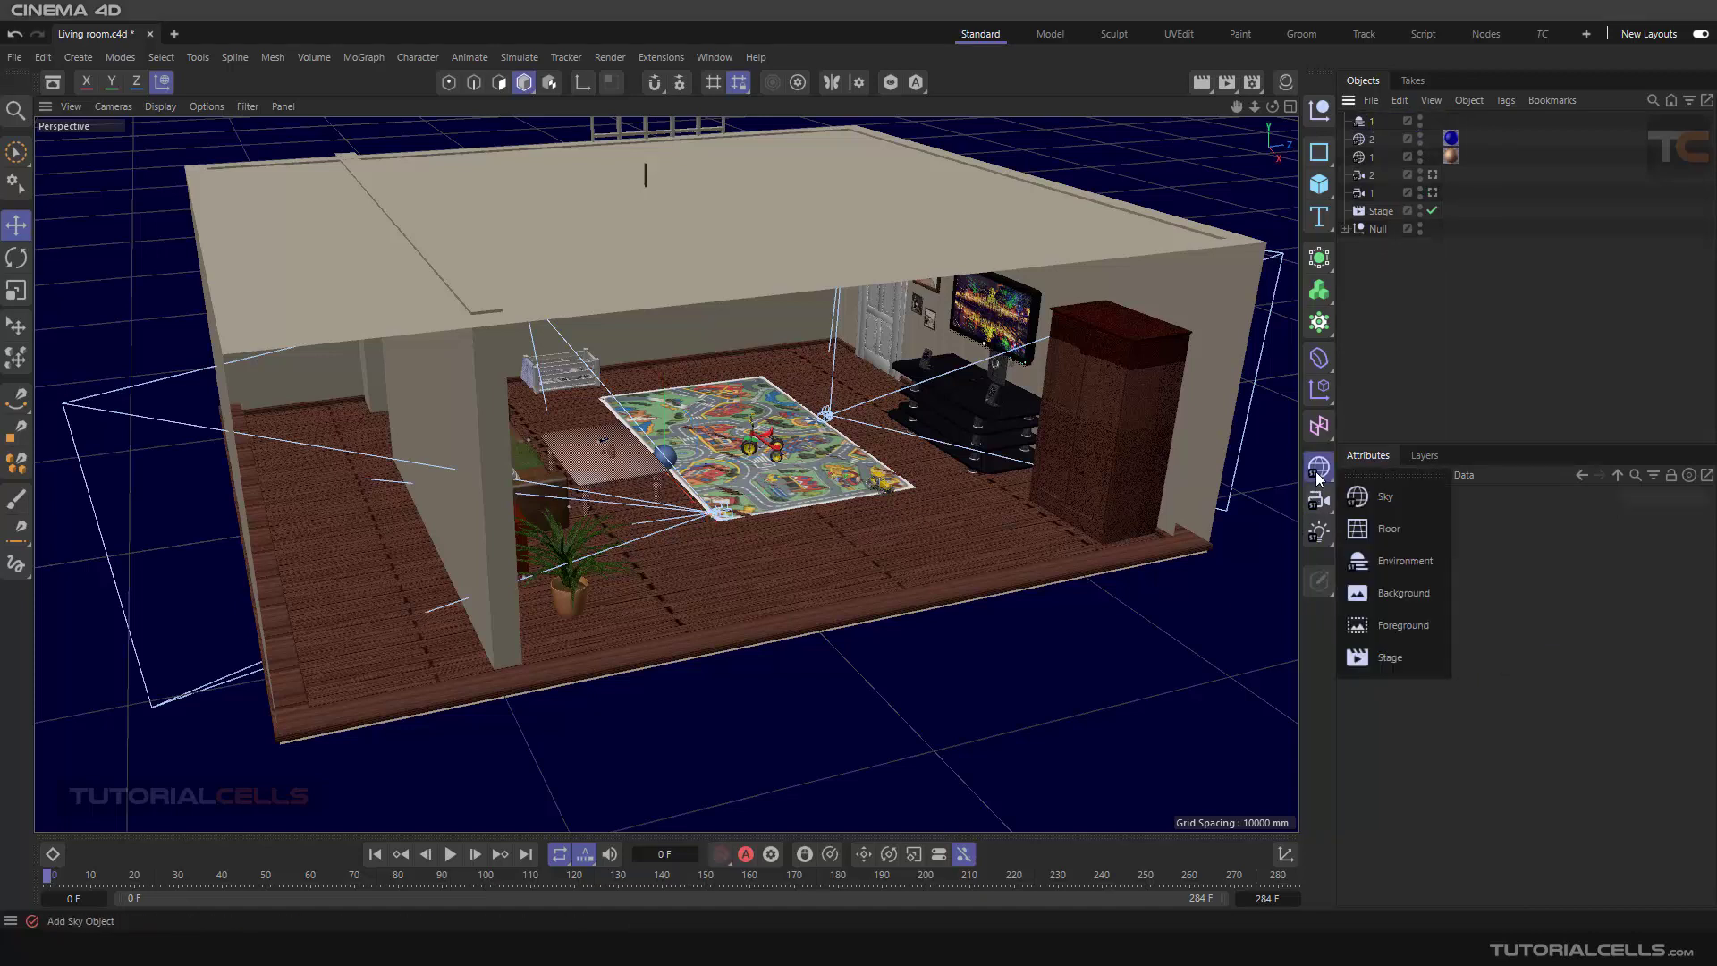
click(1368, 568)
double_click(1400, 125)
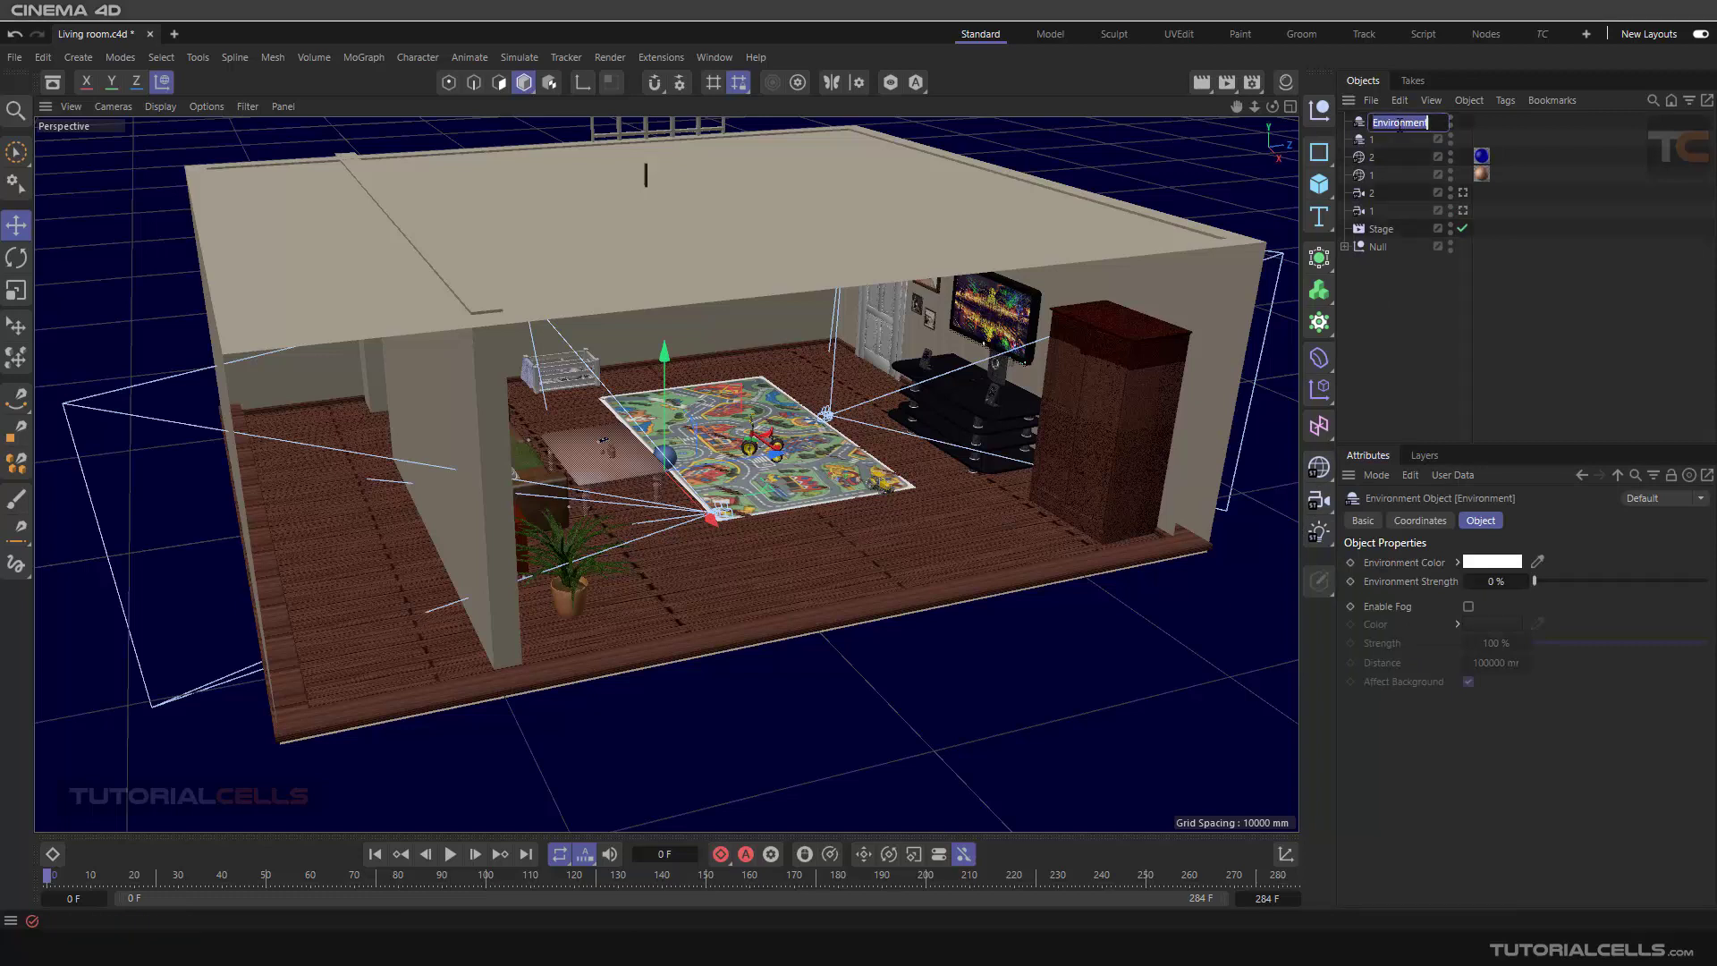
text(2)
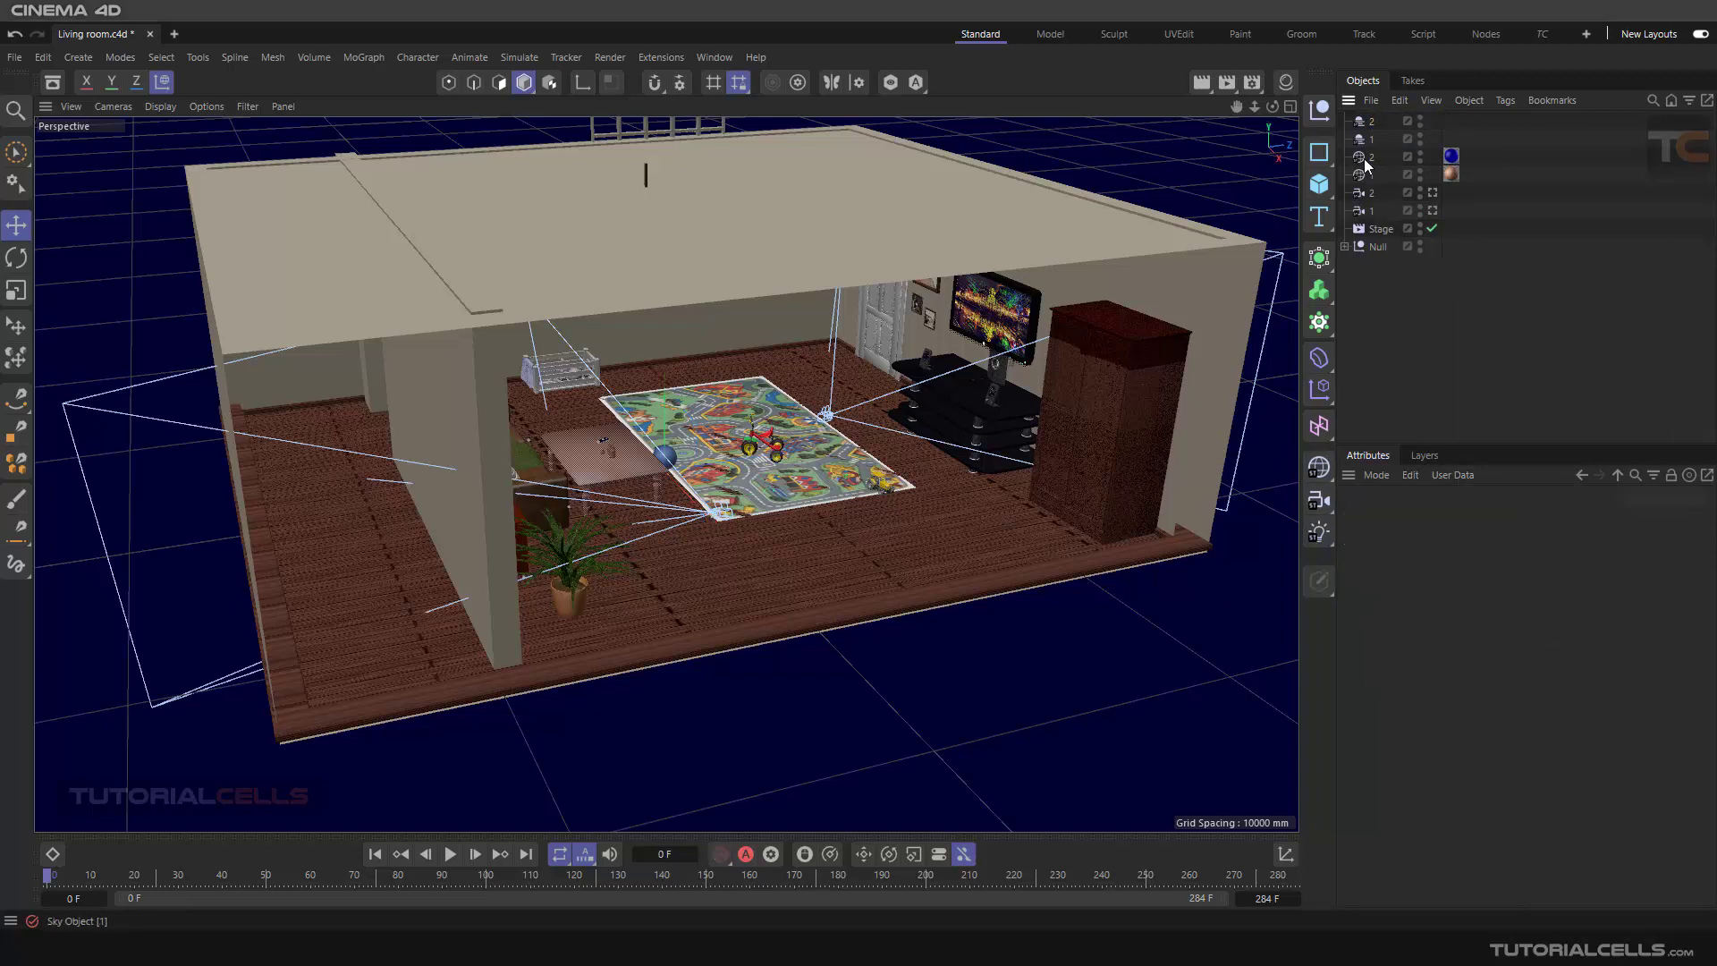
click(1362, 138)
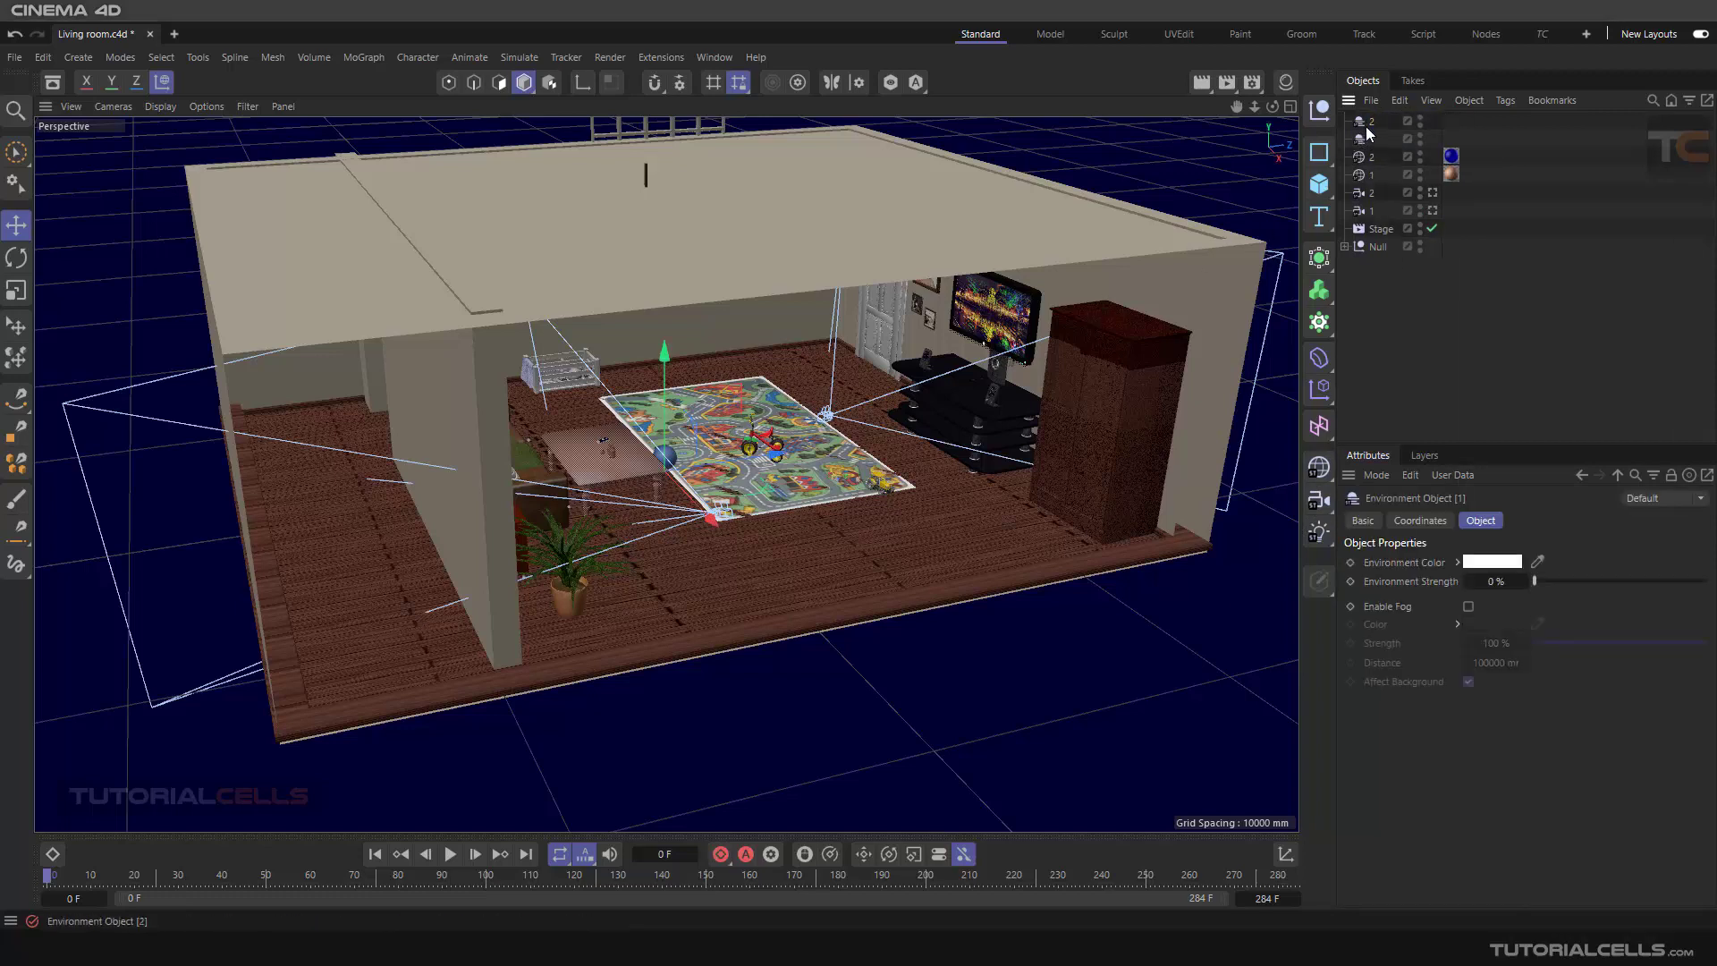
key(Delete)
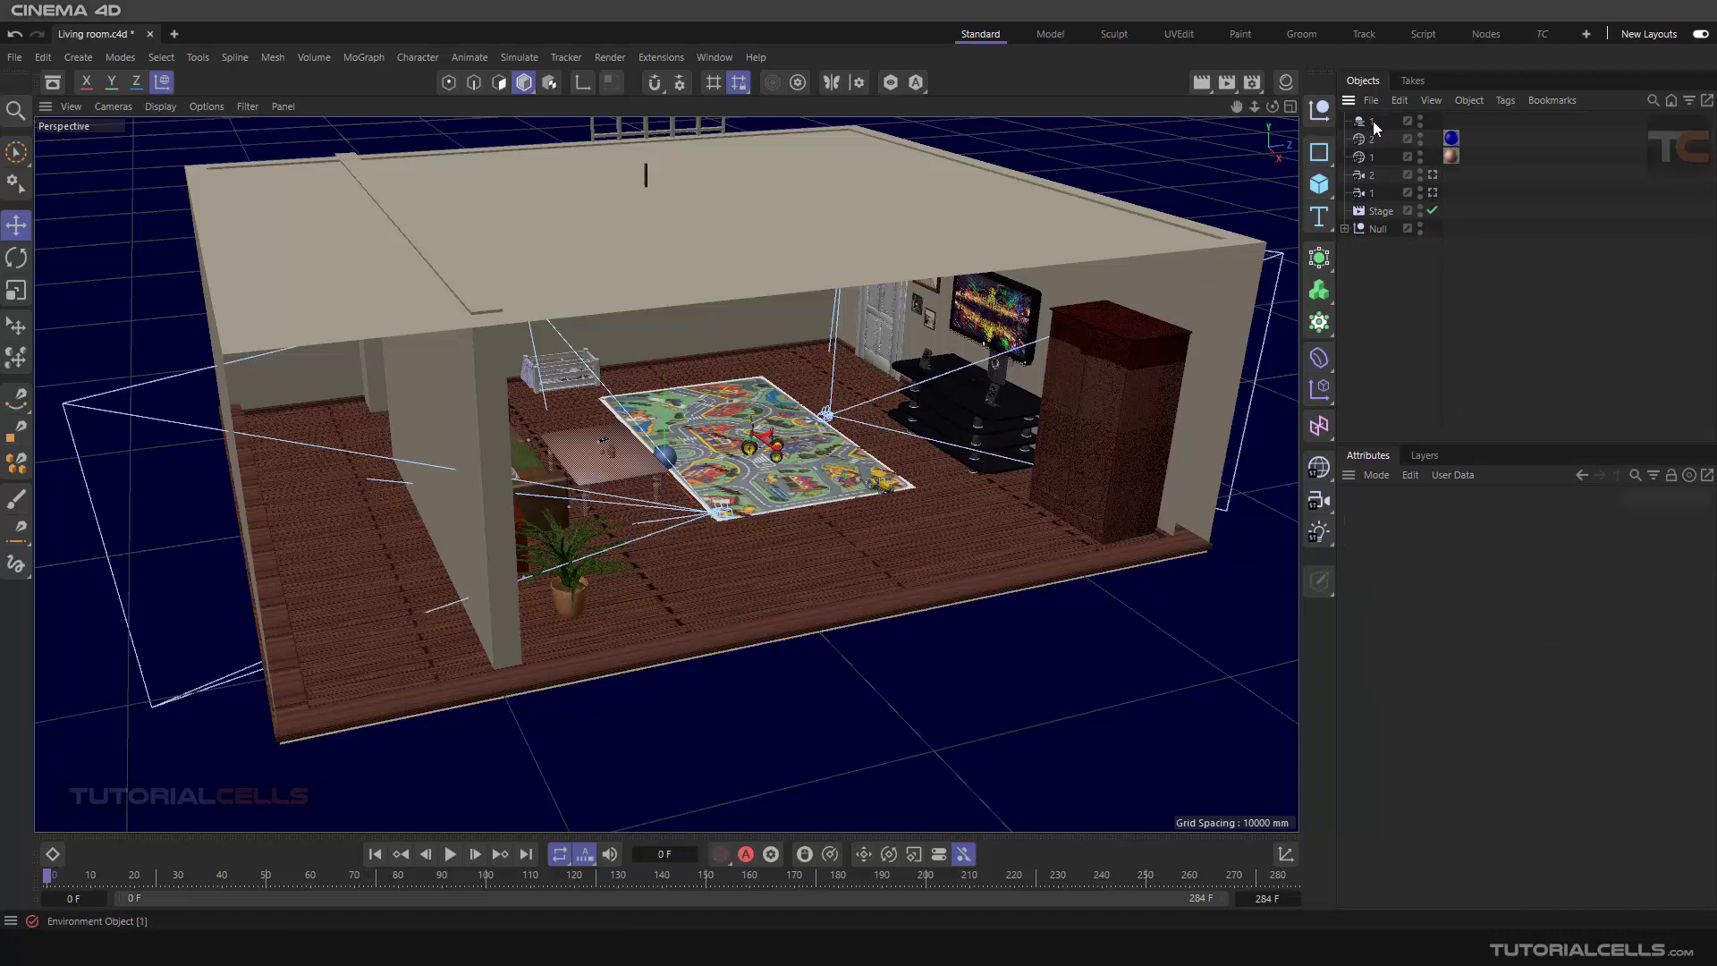
click(1372, 121)
scroll(1035, 369, down, 5)
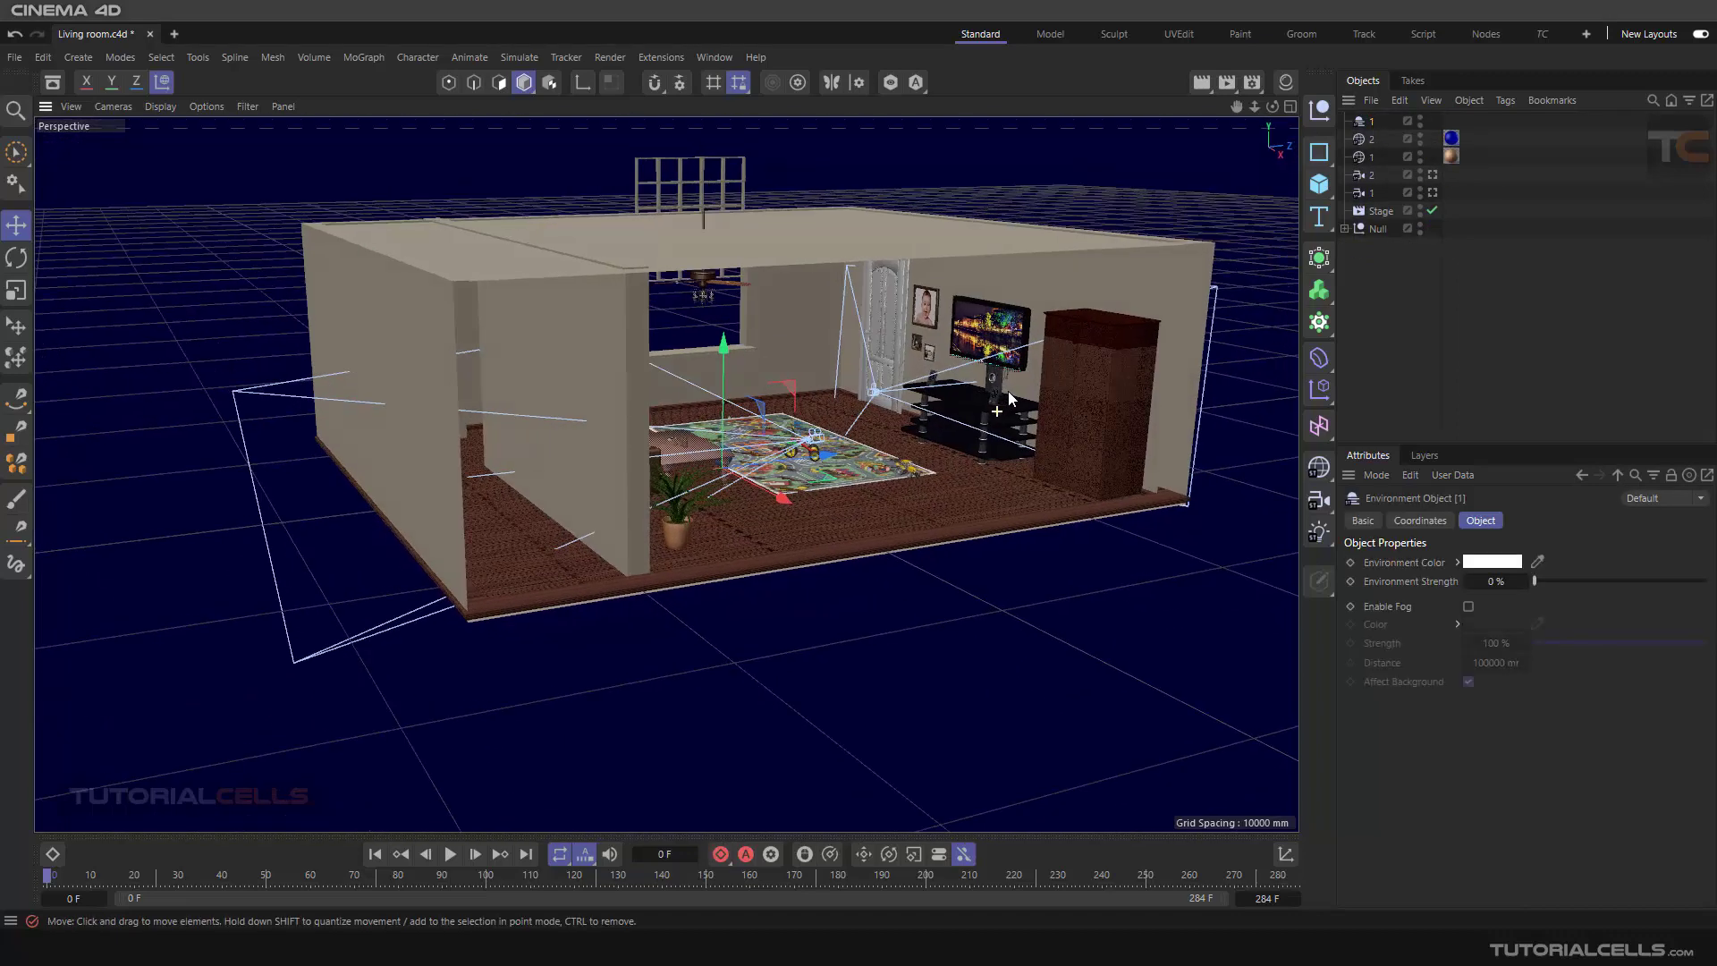
Step: Enable fog on environment 1 and add another environment object named 2
click(1469, 606)
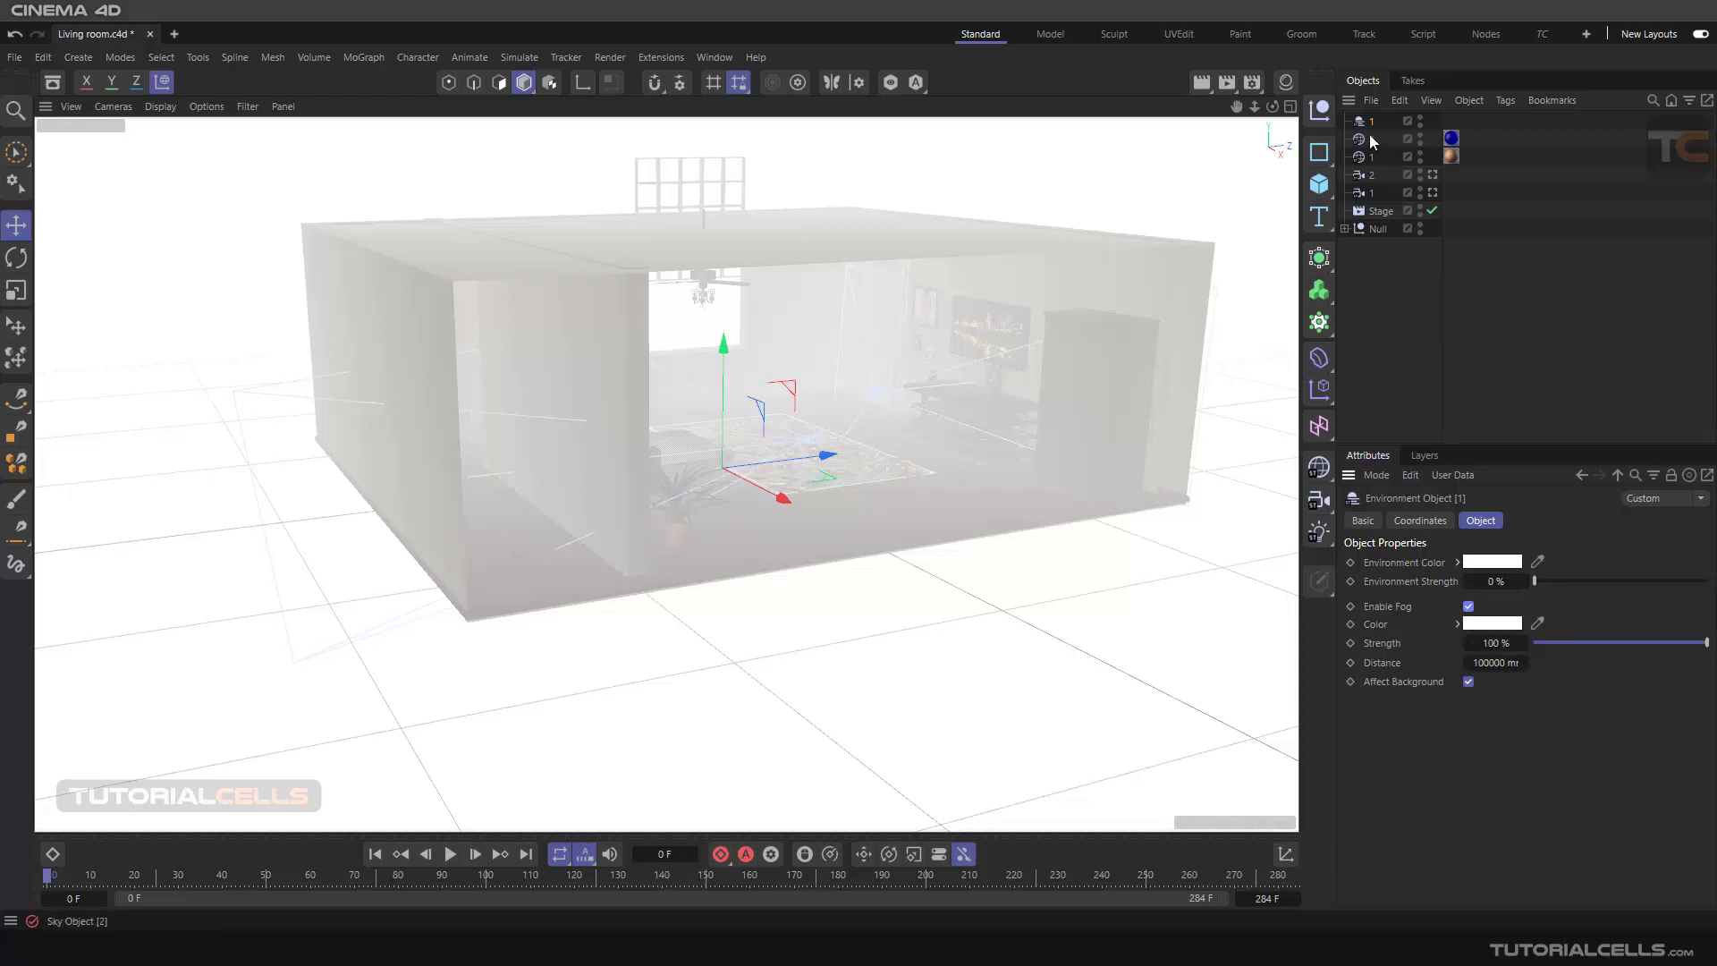
click(1319, 467)
click(1374, 559)
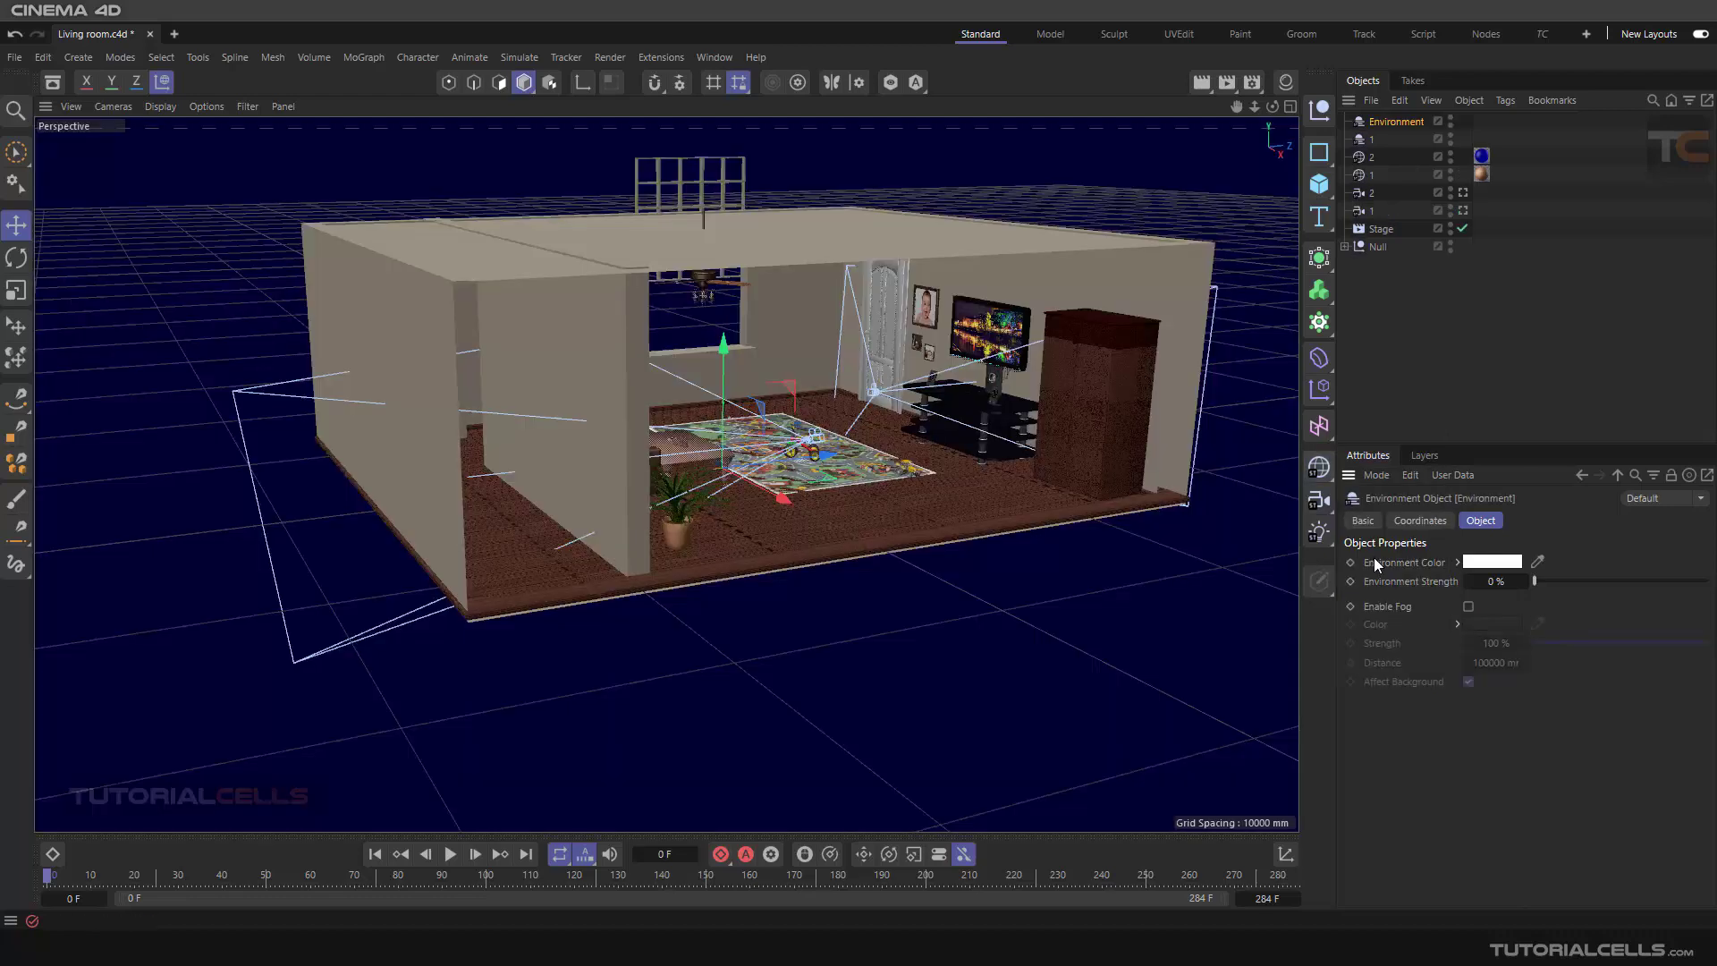
double_click(1399, 123)
text(2)
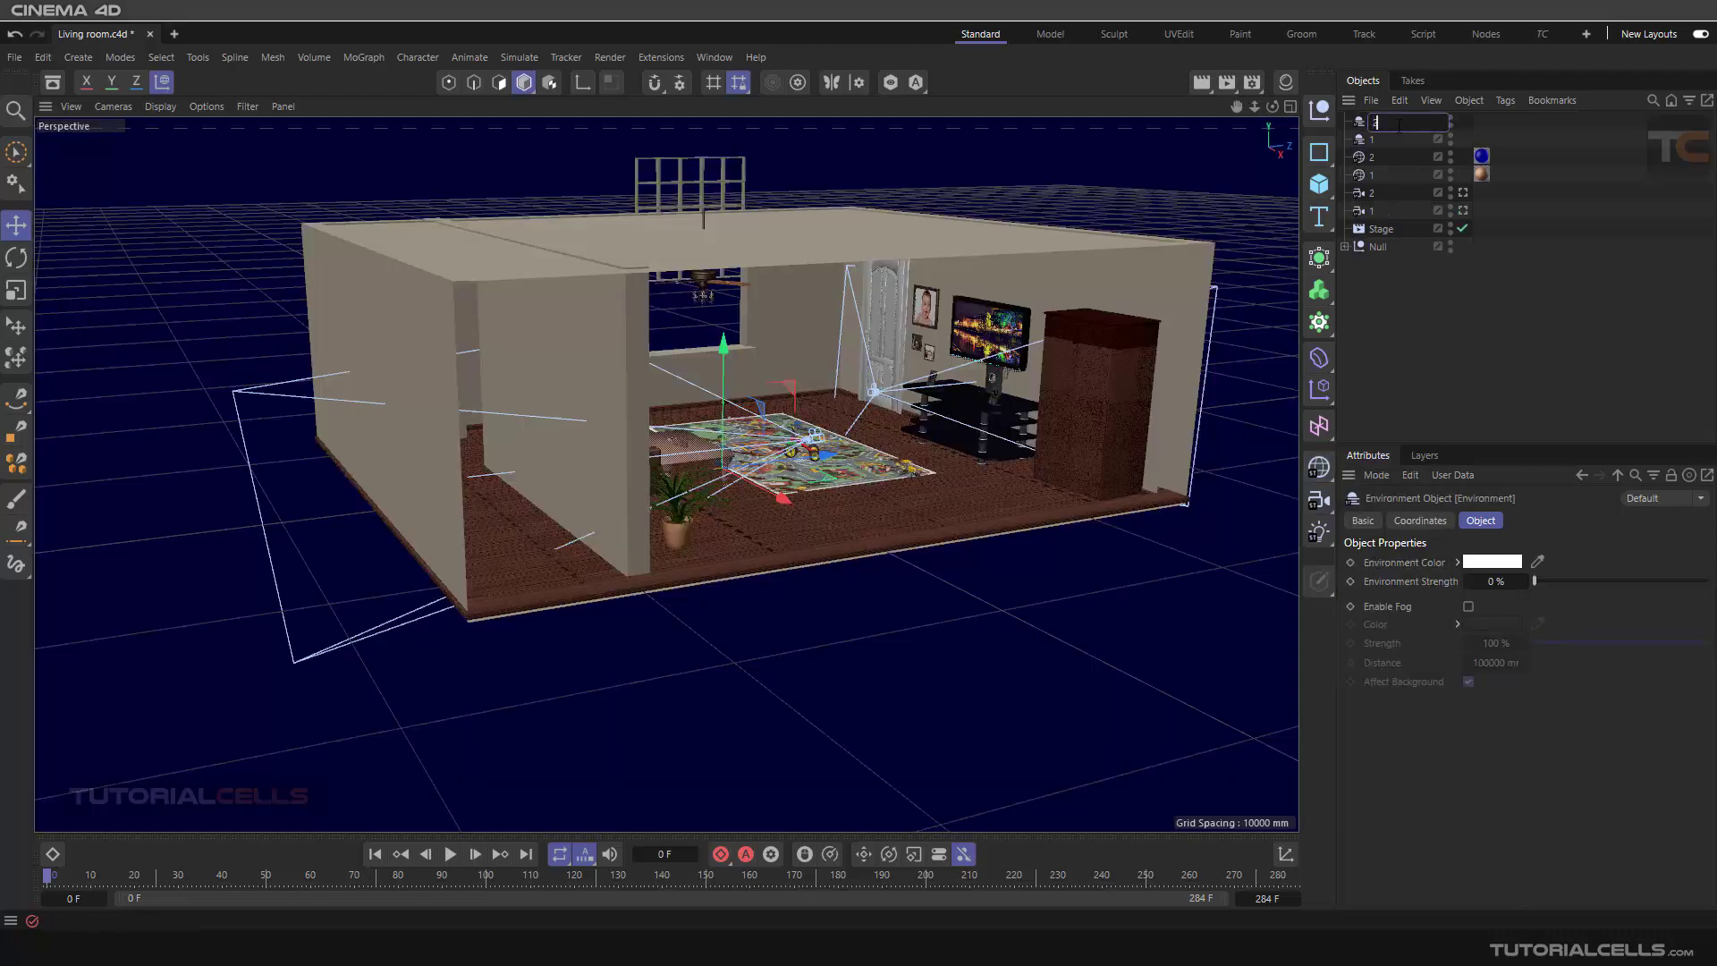
key(Return)
click(1361, 118)
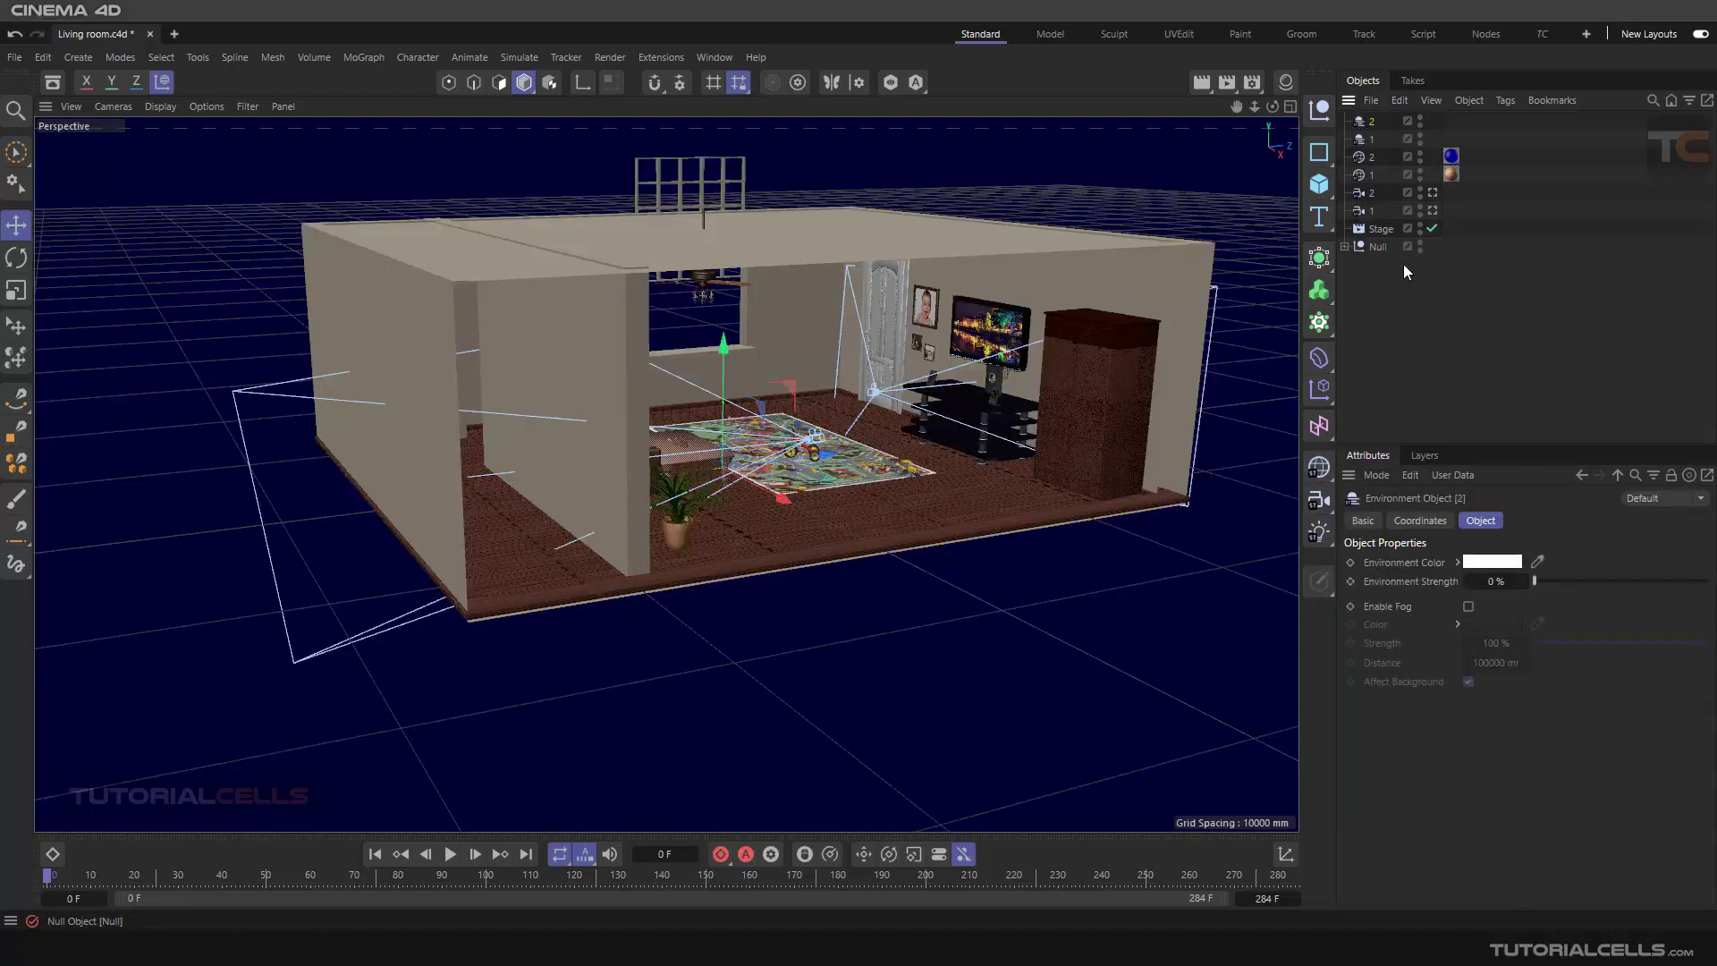
Step: Enable fog on environment 2 and tint its fog colour pinkish red
click(1468, 607)
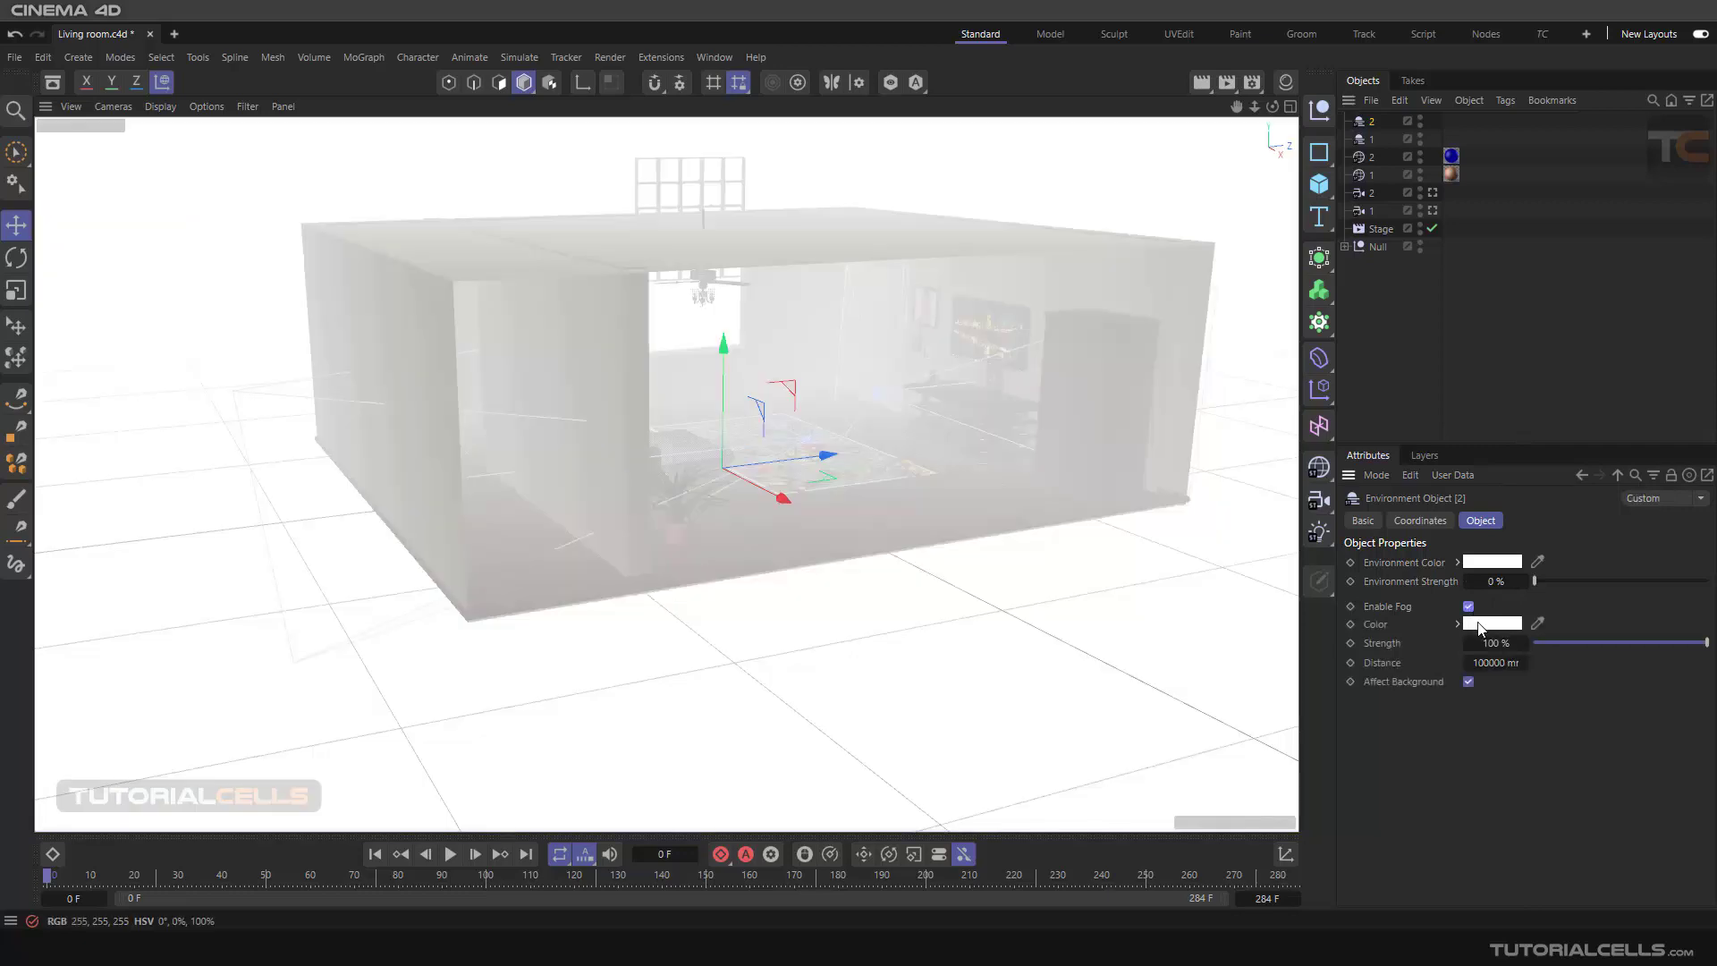
click(1488, 624)
drag(1322, 719, 1368, 717)
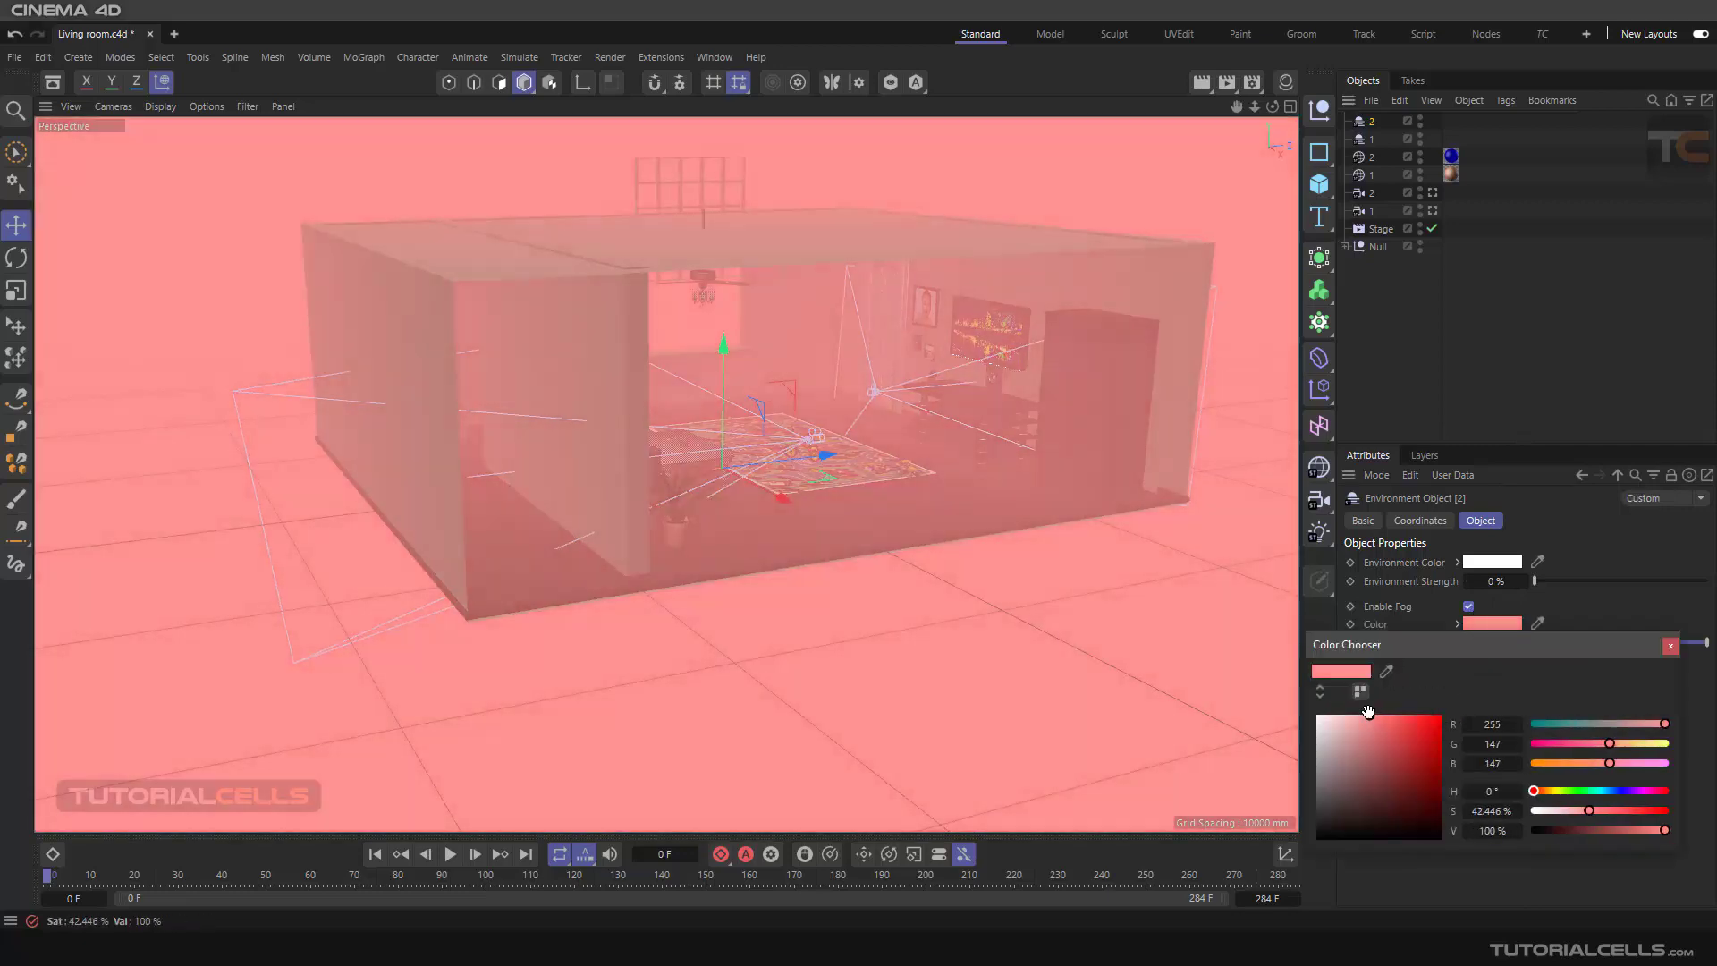
click(1514, 621)
click(1446, 268)
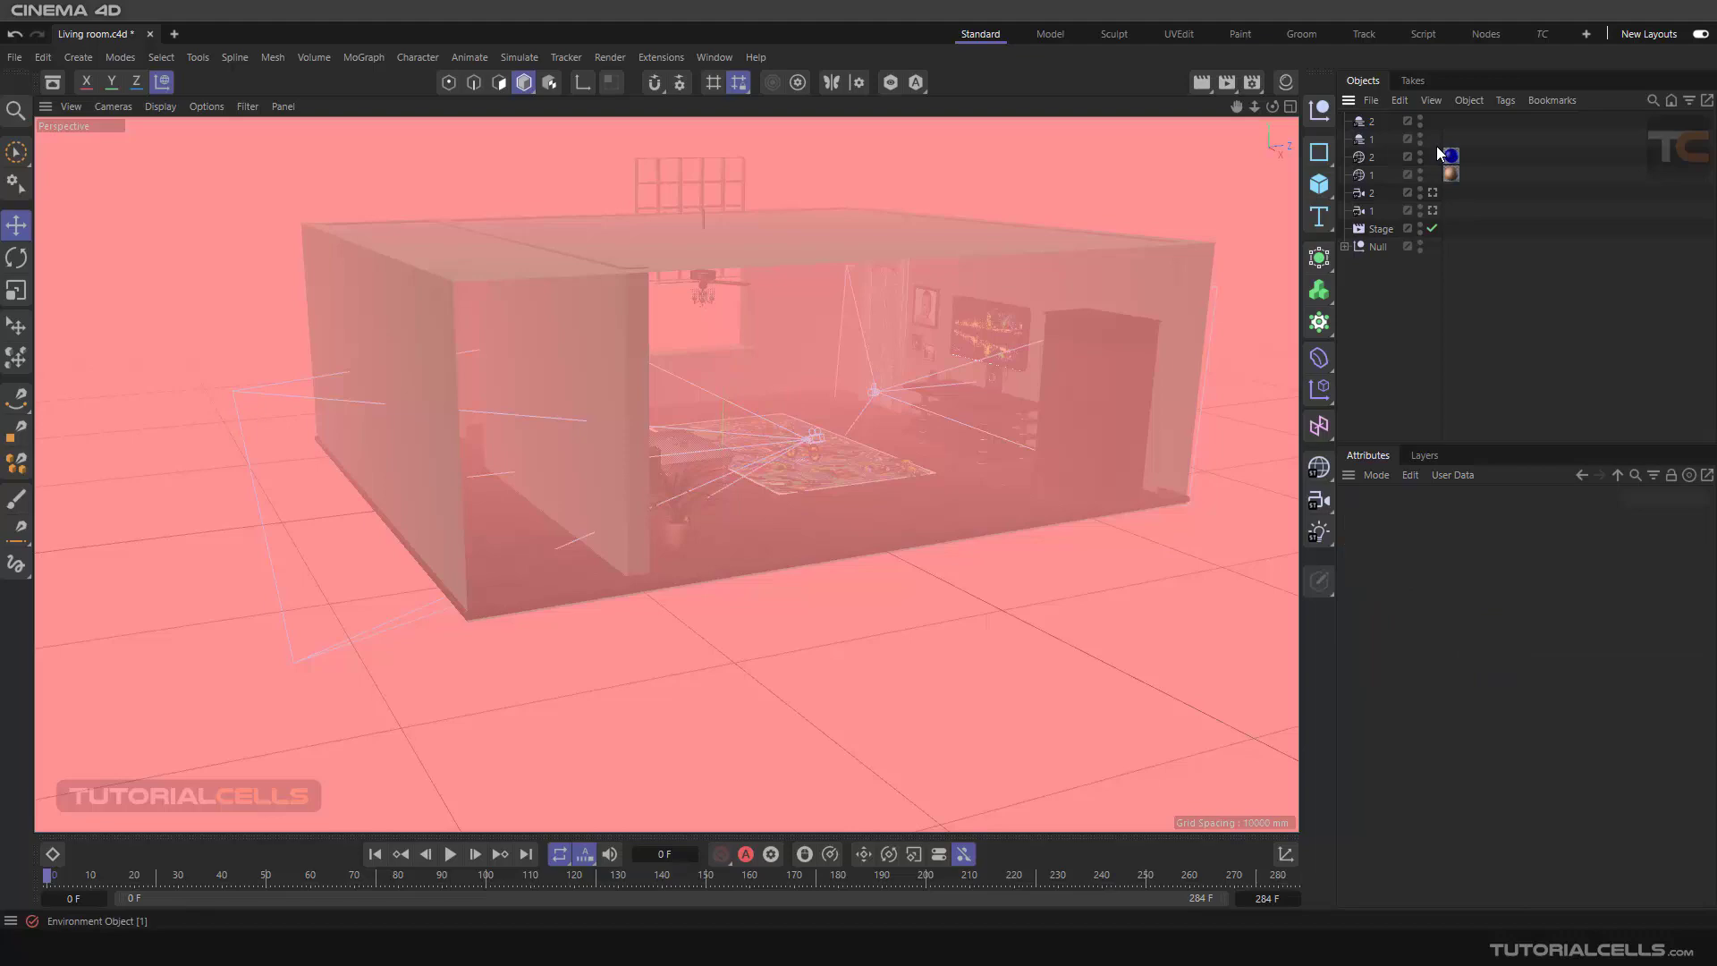
scroll(892, 413, up, 4)
scroll(892, 414, up, 4)
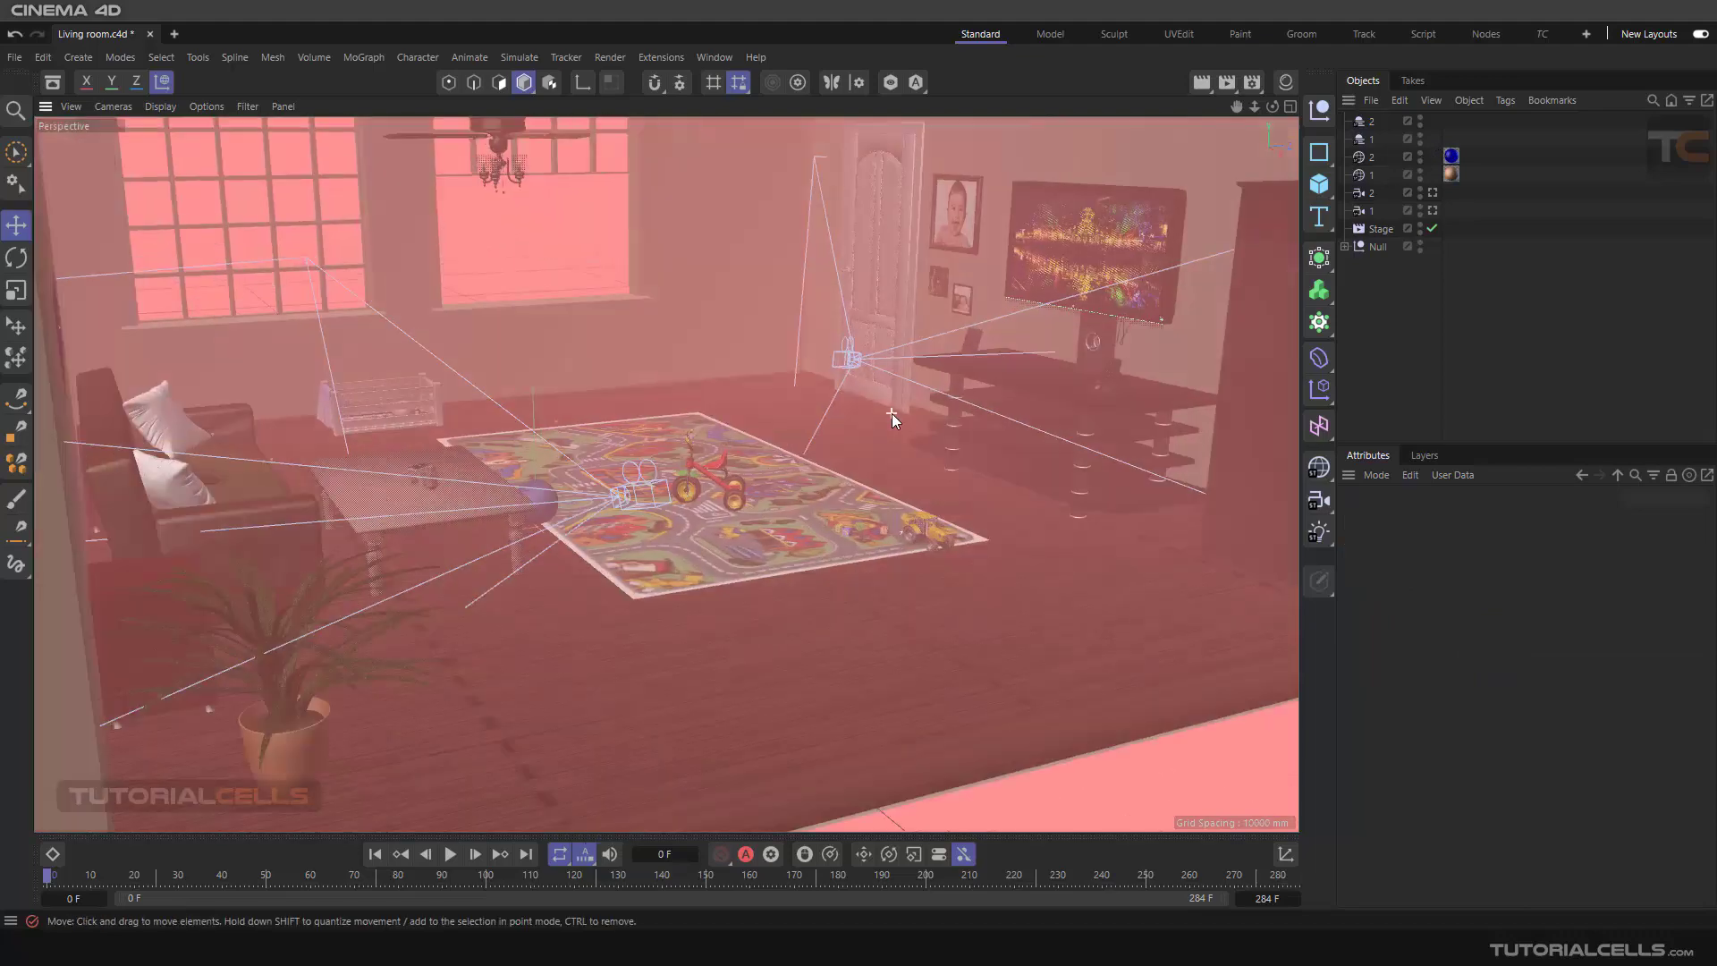
scroll(892, 413, up, 4)
scroll(892, 414, up, 3)
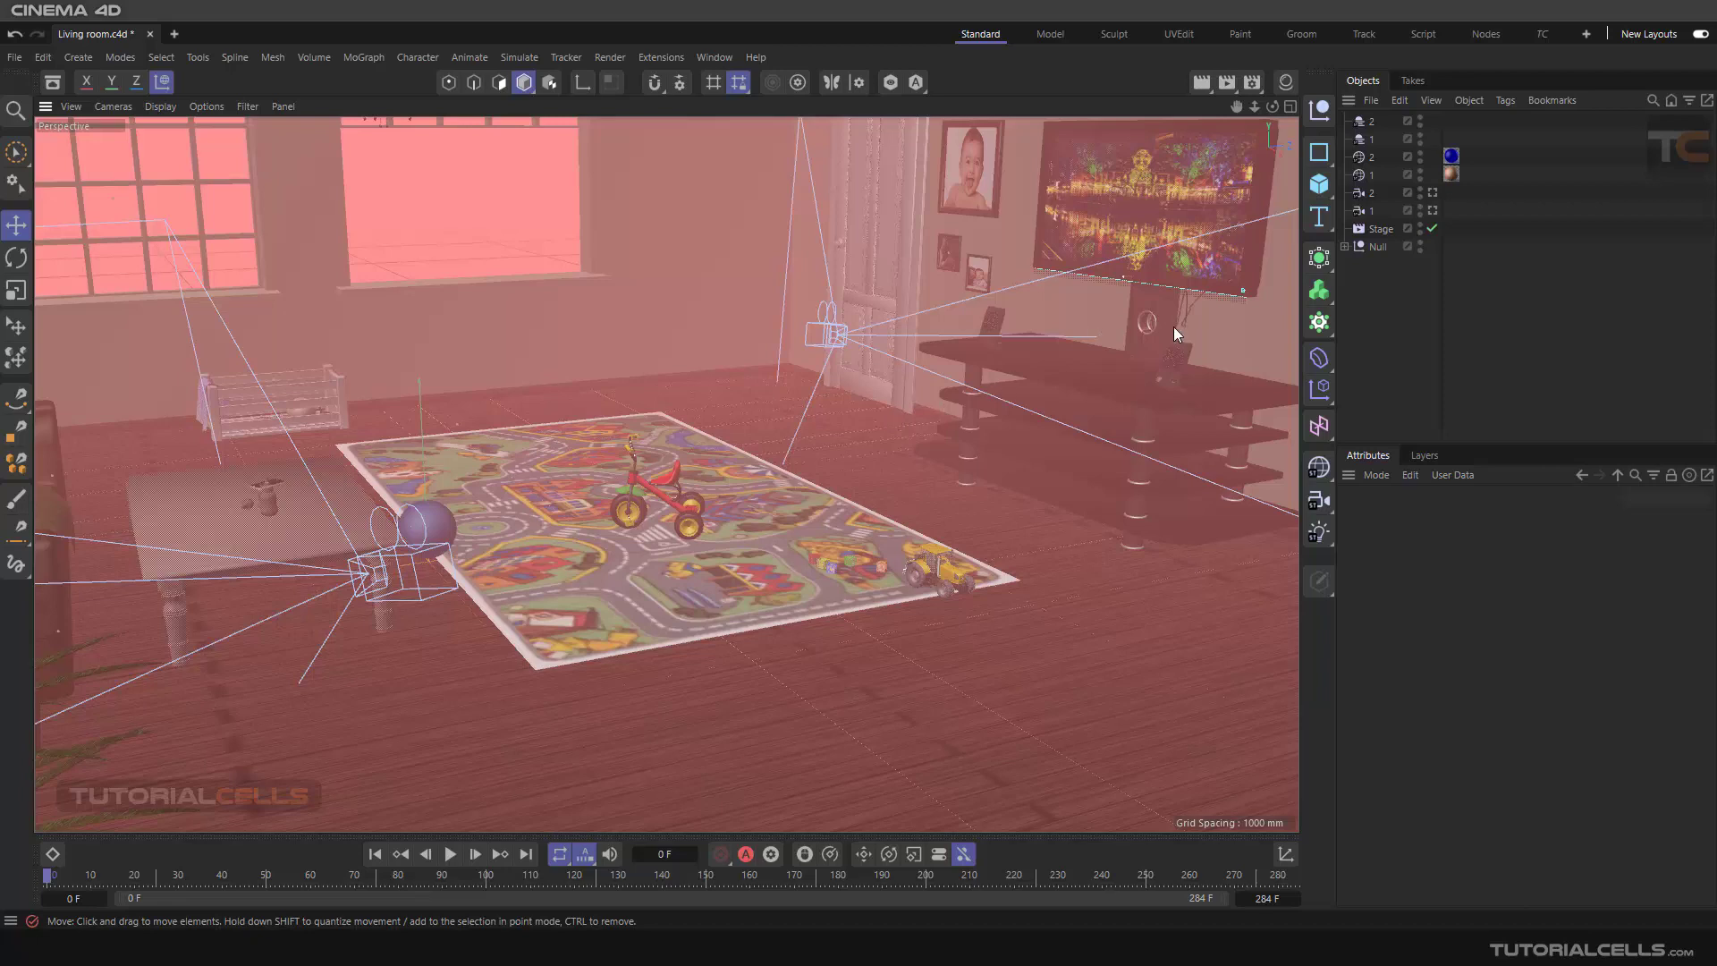
Step: Fill the Stage's Camera, Sky and Environment fields with camera 1, sky 1, environment 1, keyed at frame 0
click(1379, 228)
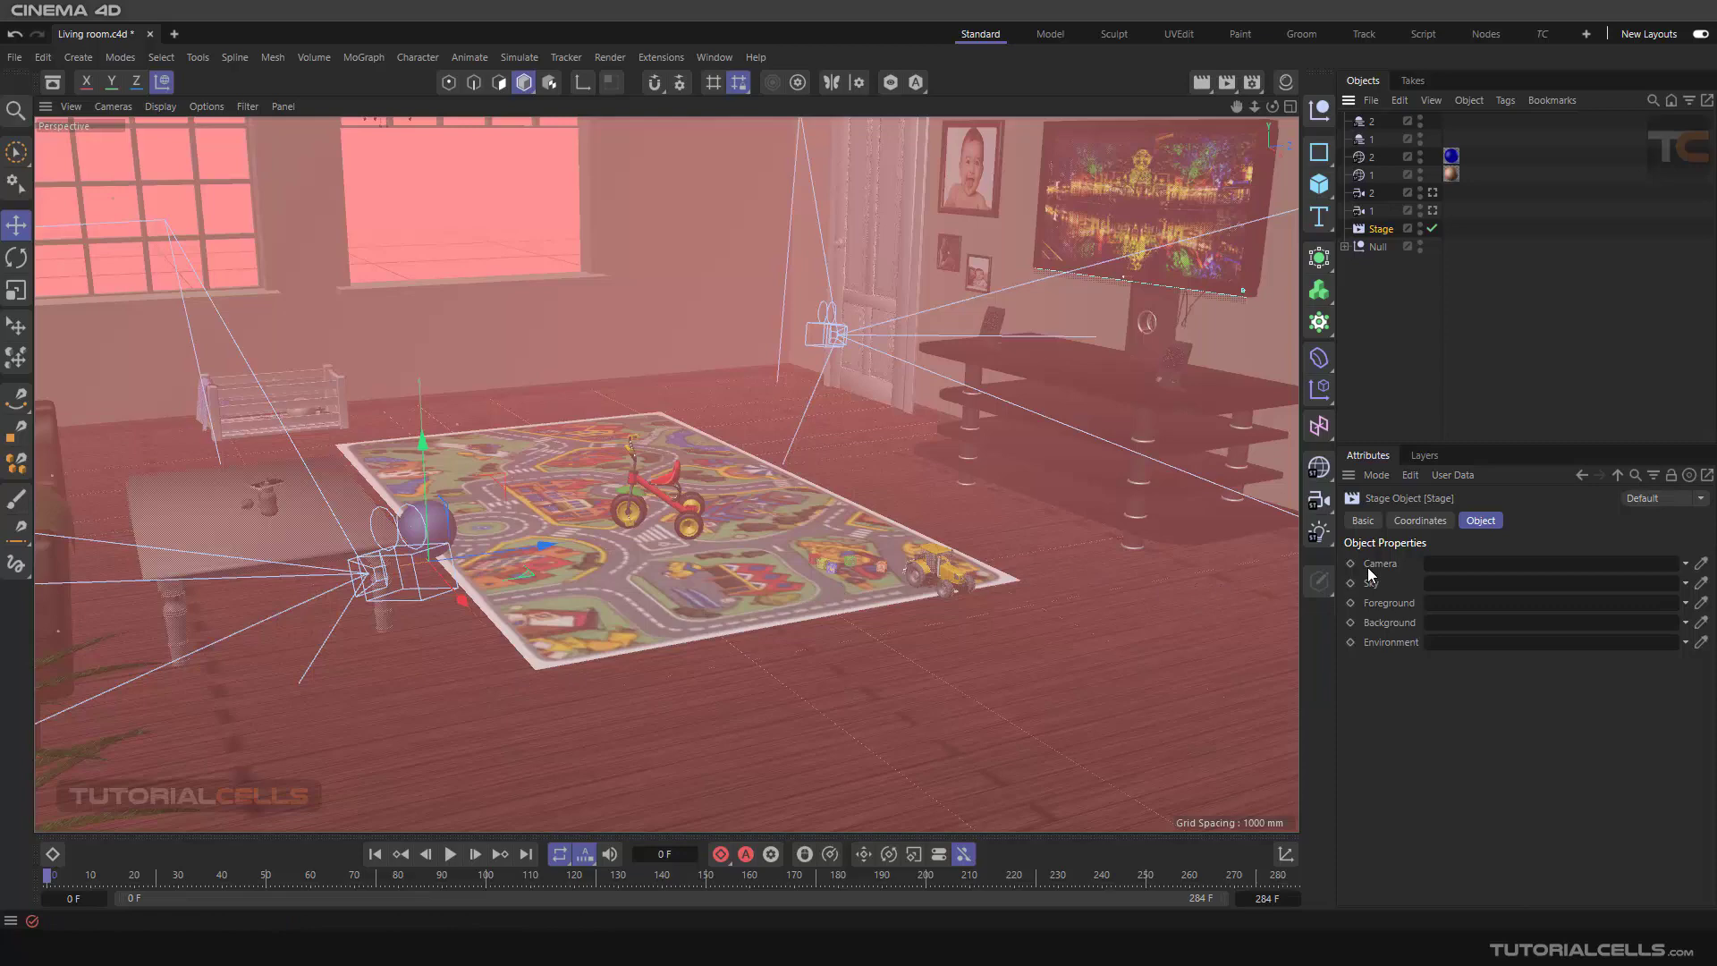
drag(1360, 211, 1435, 566)
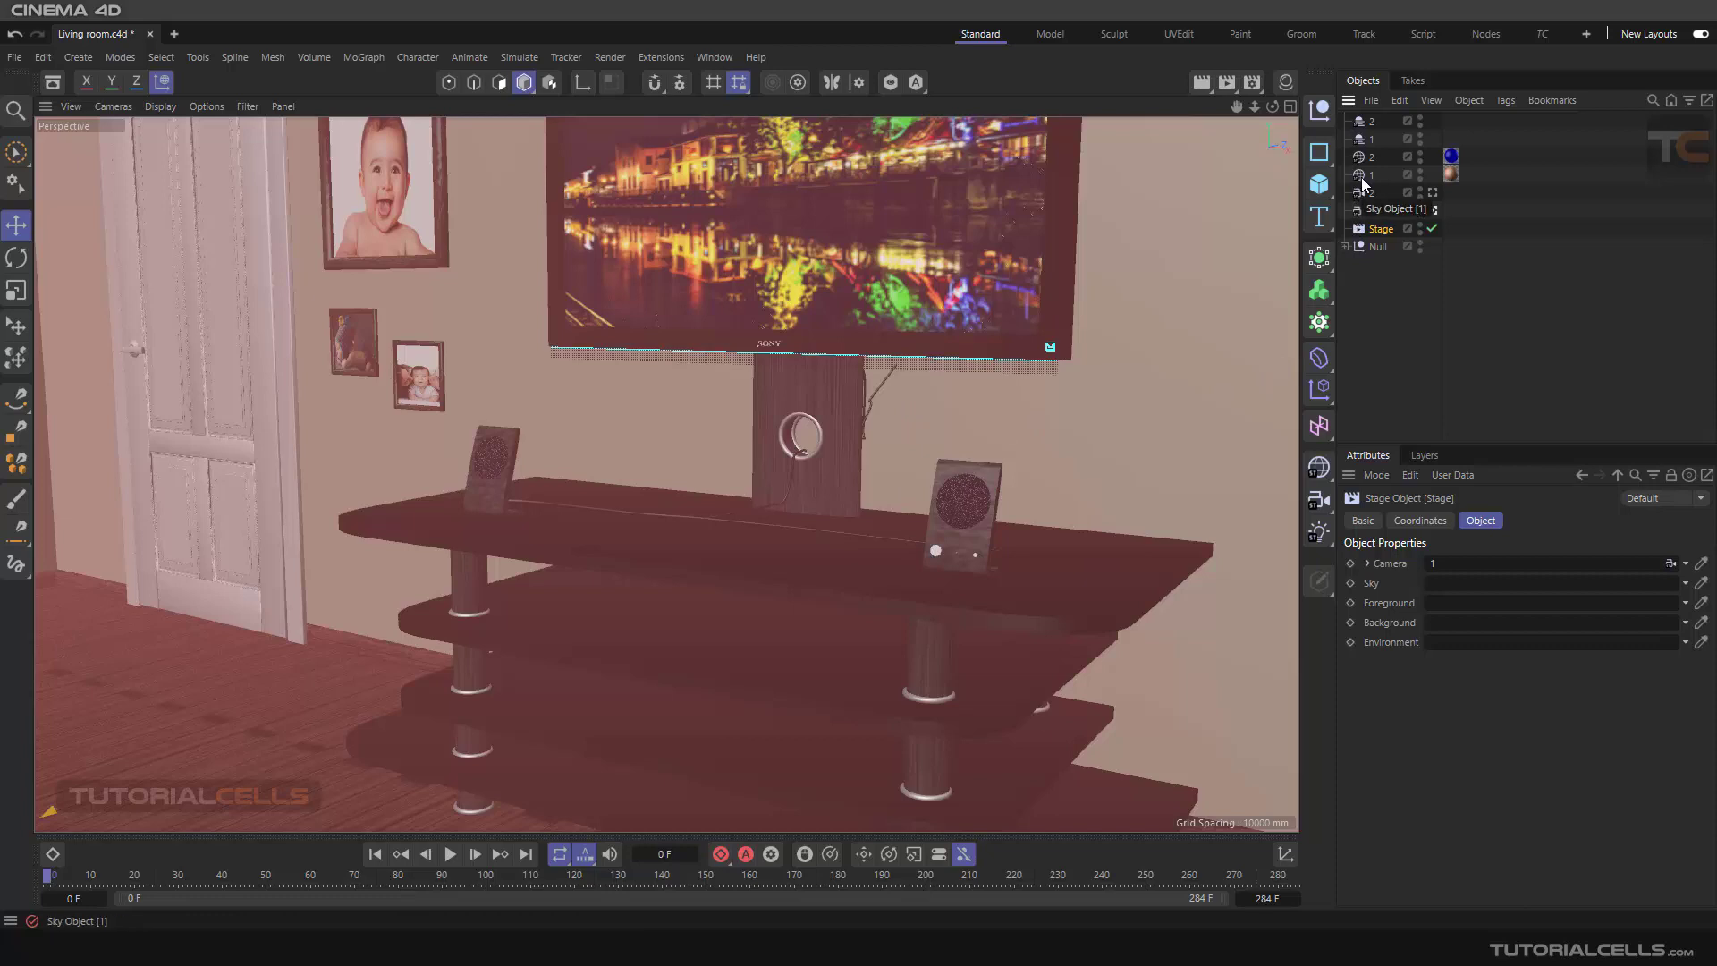
drag(1363, 177, 1429, 586)
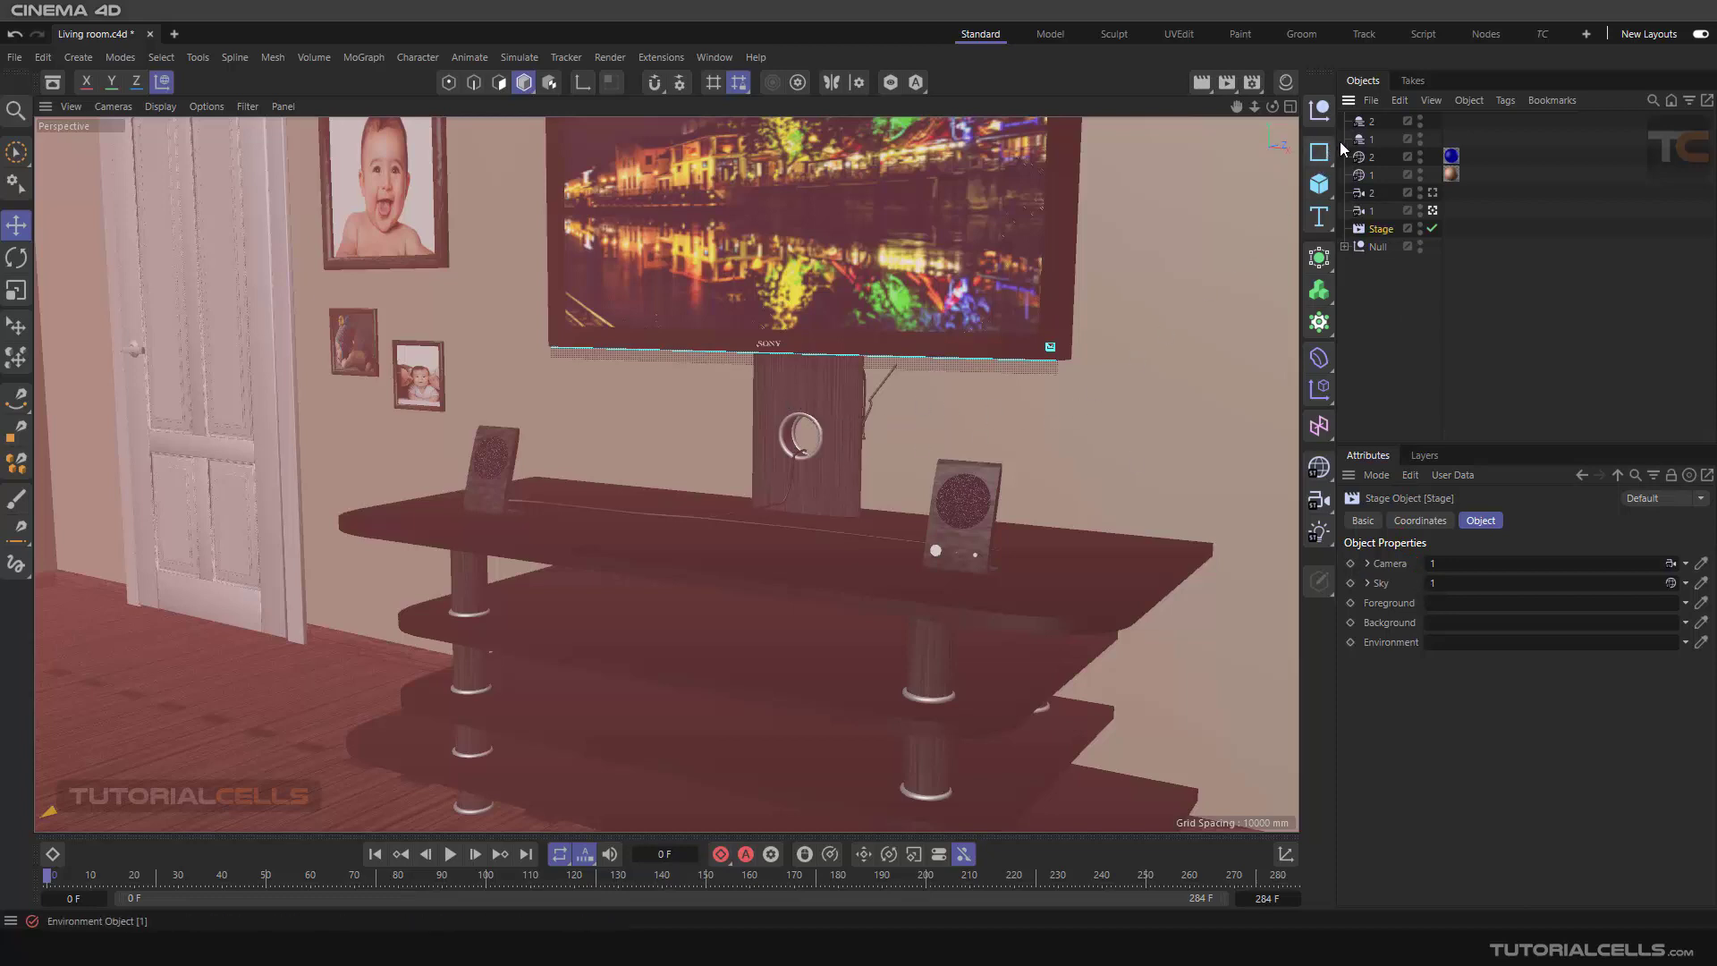
drag(1359, 139, 1445, 641)
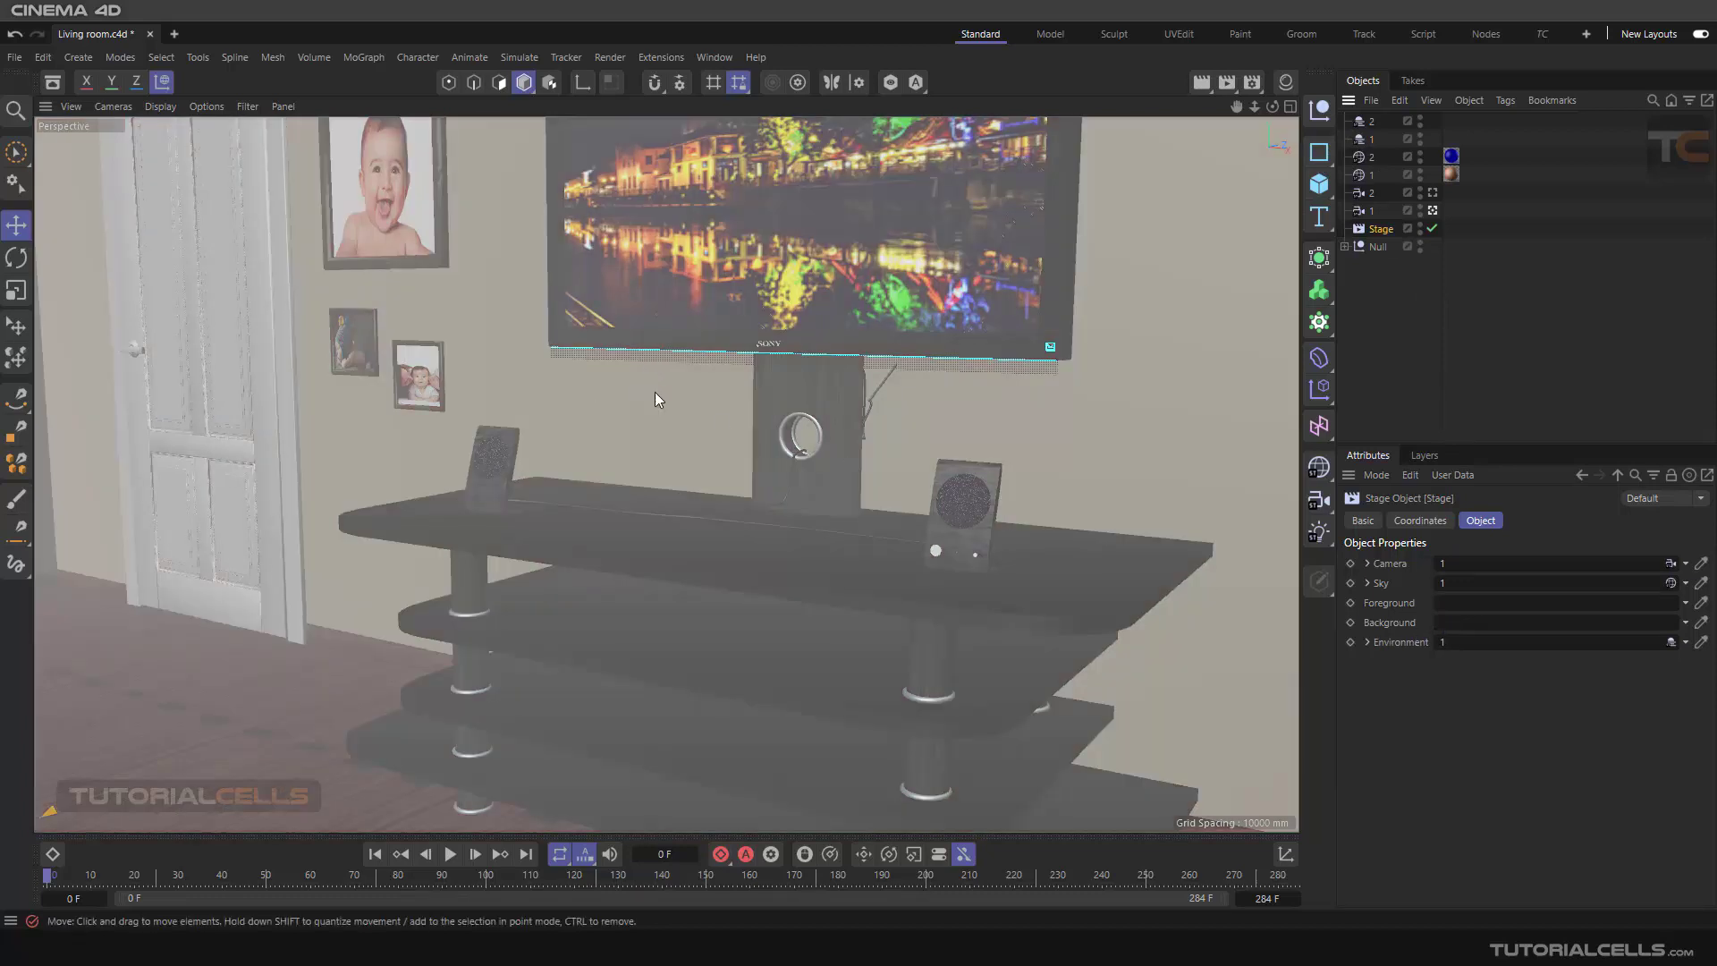
click(1351, 563)
click(1351, 642)
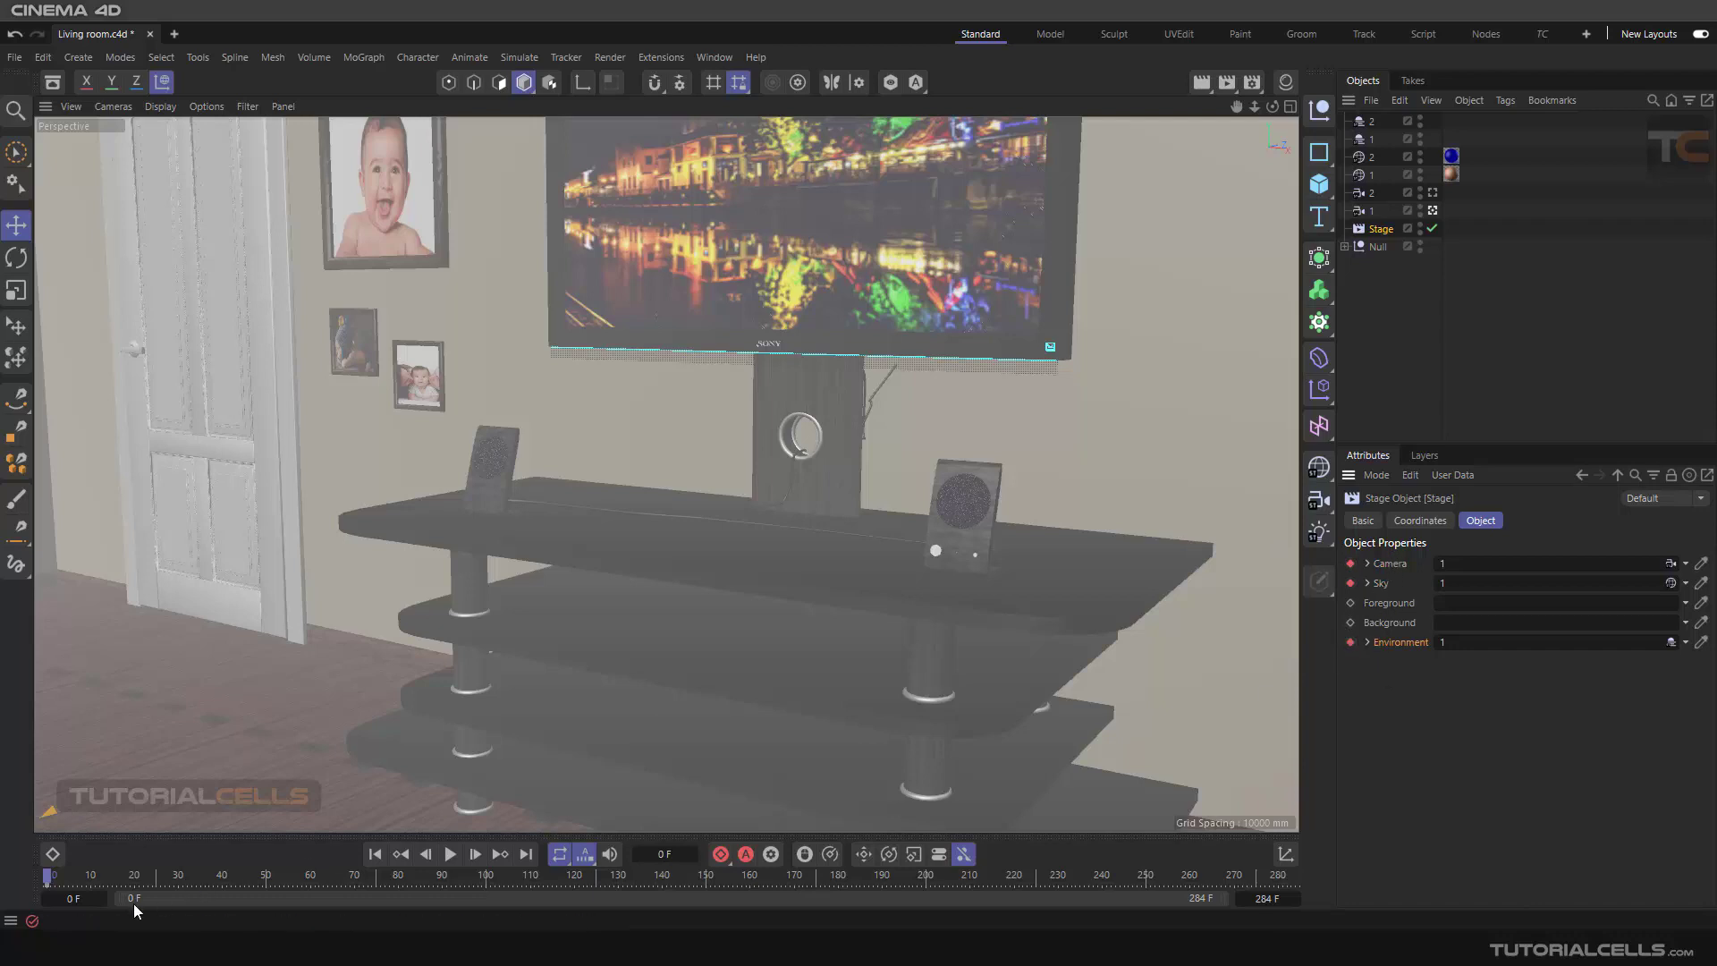
Step: At frame 60, set the Stage to camera 2, sky 2 and environment 2 and keyframe them
mouse_move(47, 874)
mouse_down()
mouse_move(442, 886)
mouse_move(317, 881)
mouse_up()
drag(1371, 194, 1485, 563)
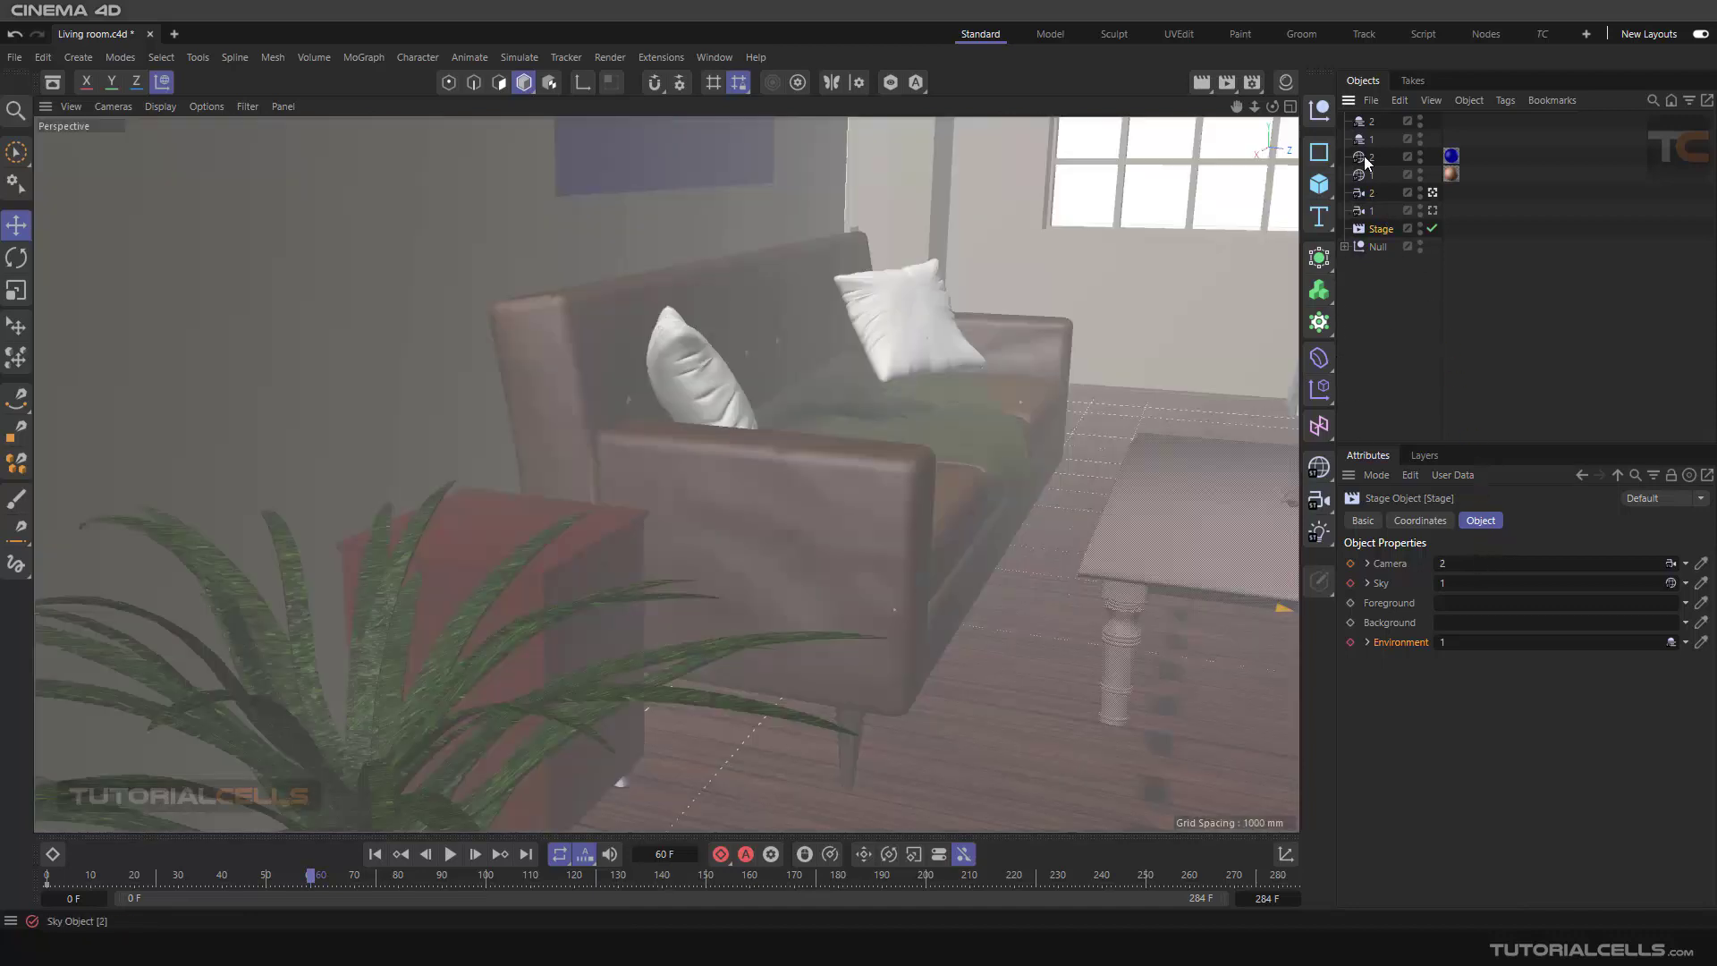
drag(1371, 174, 1508, 583)
click(1468, 642)
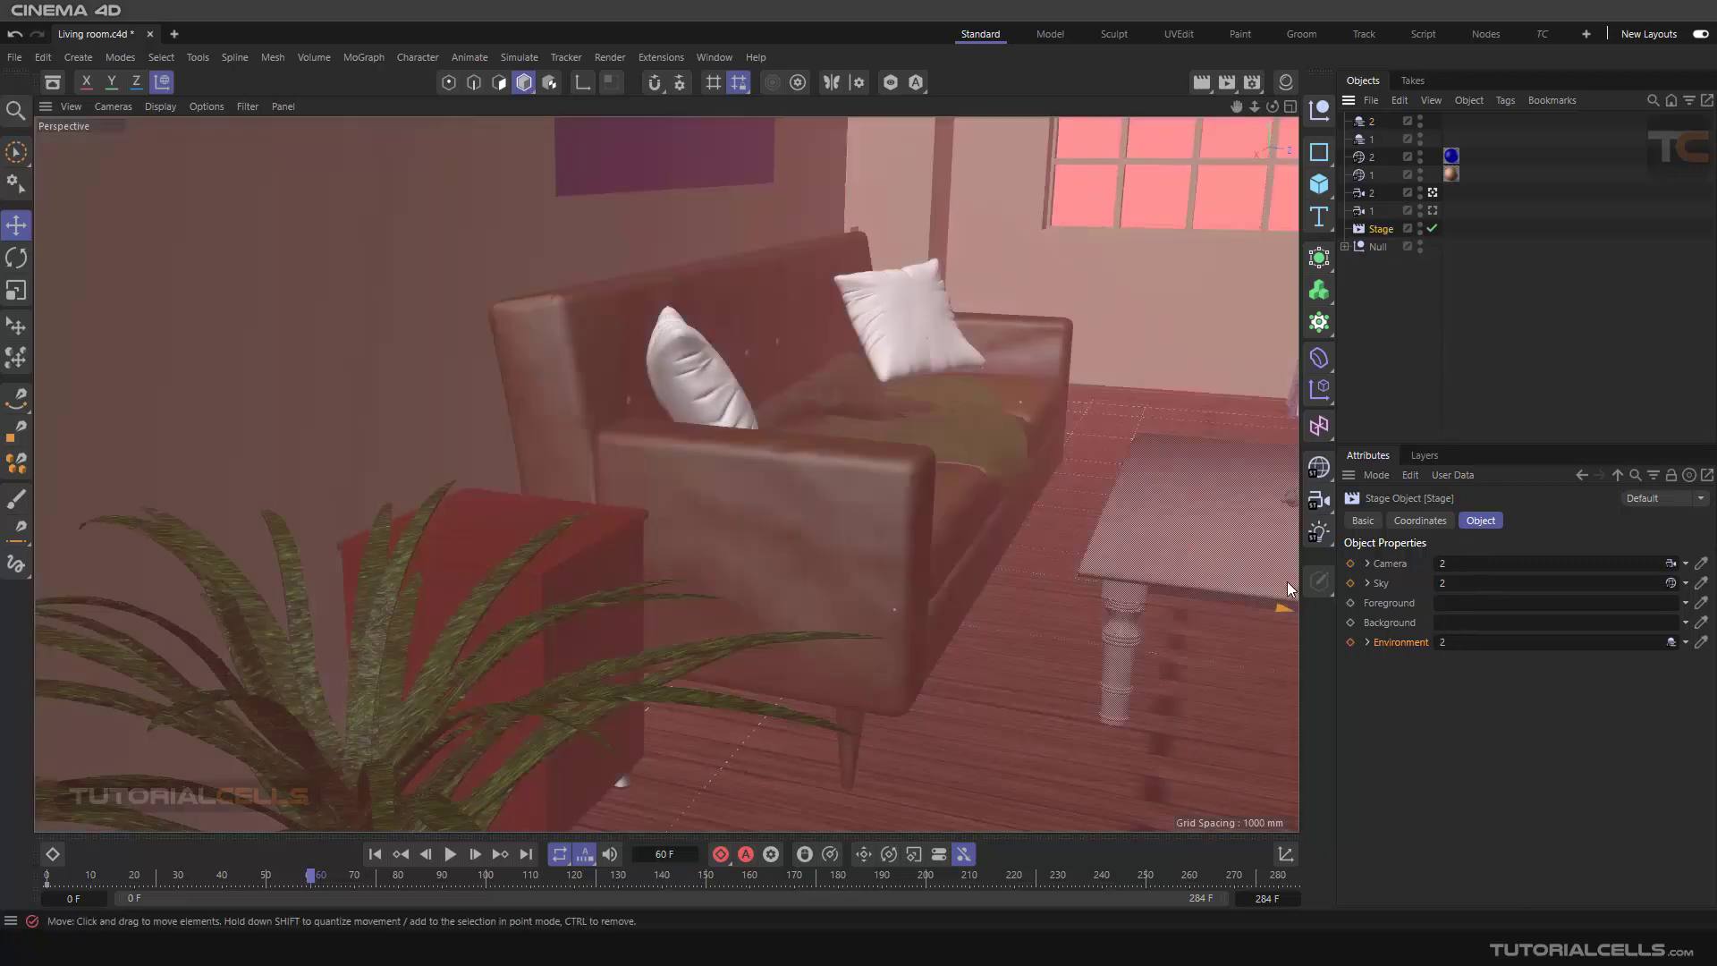
click(1350, 563)
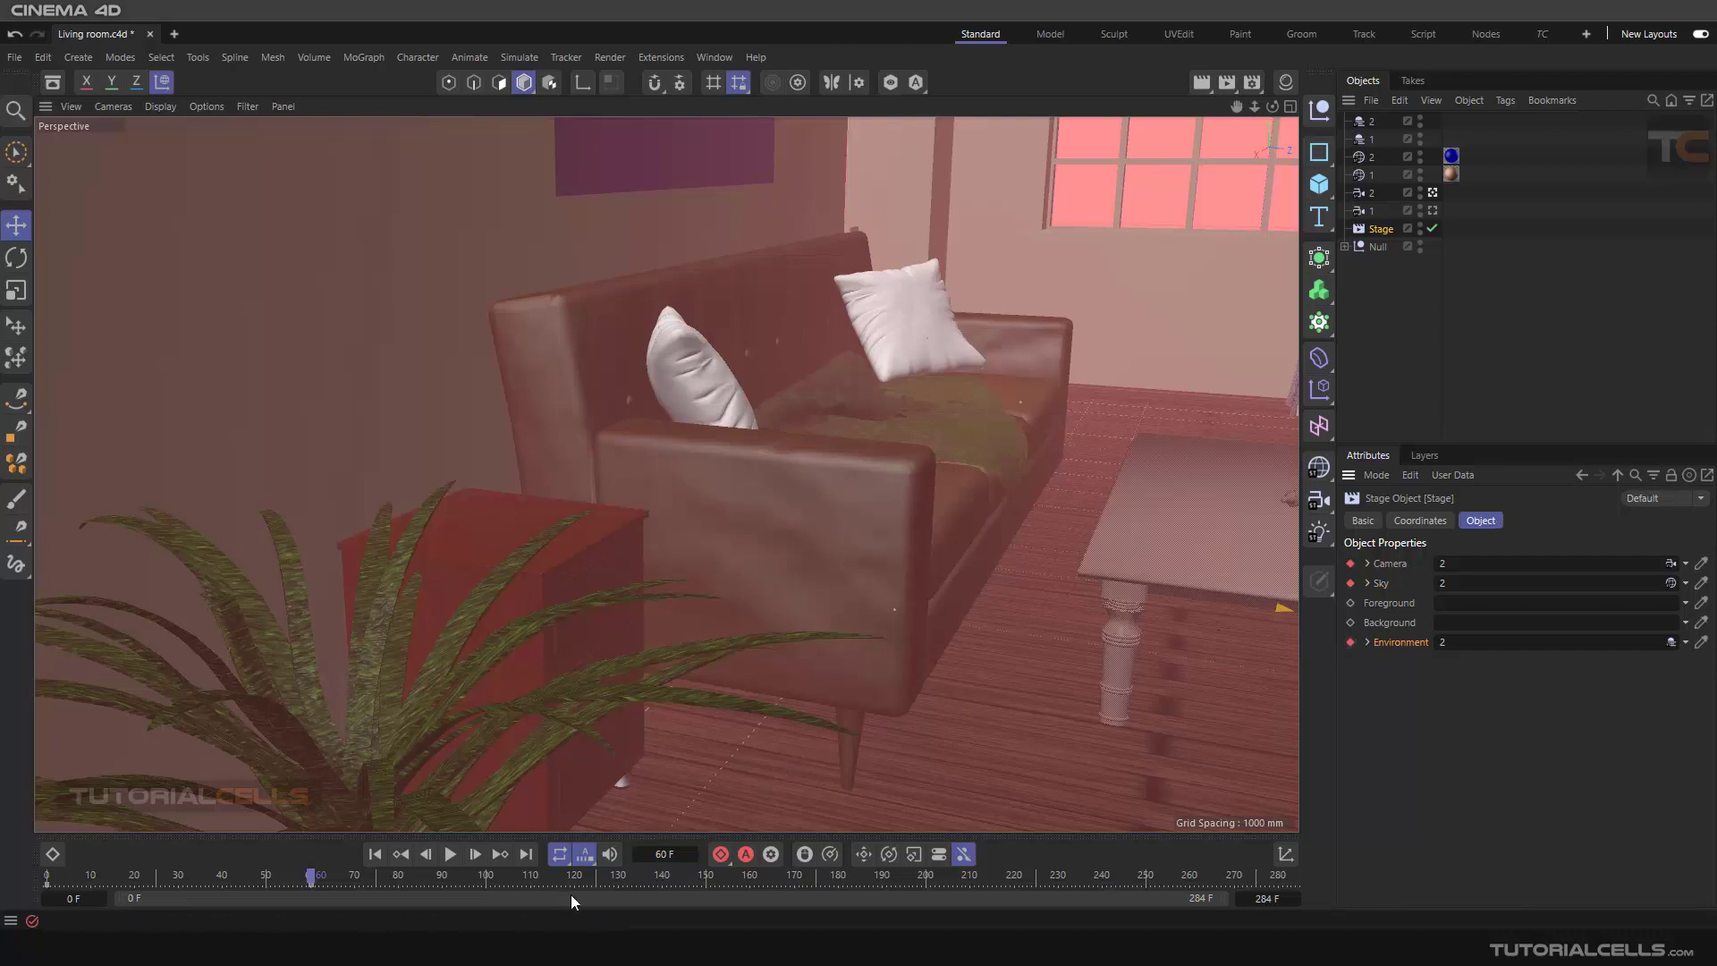
Step: Rewind and play the animation to preview the camera, sky and fog switches, then stop
click(375, 853)
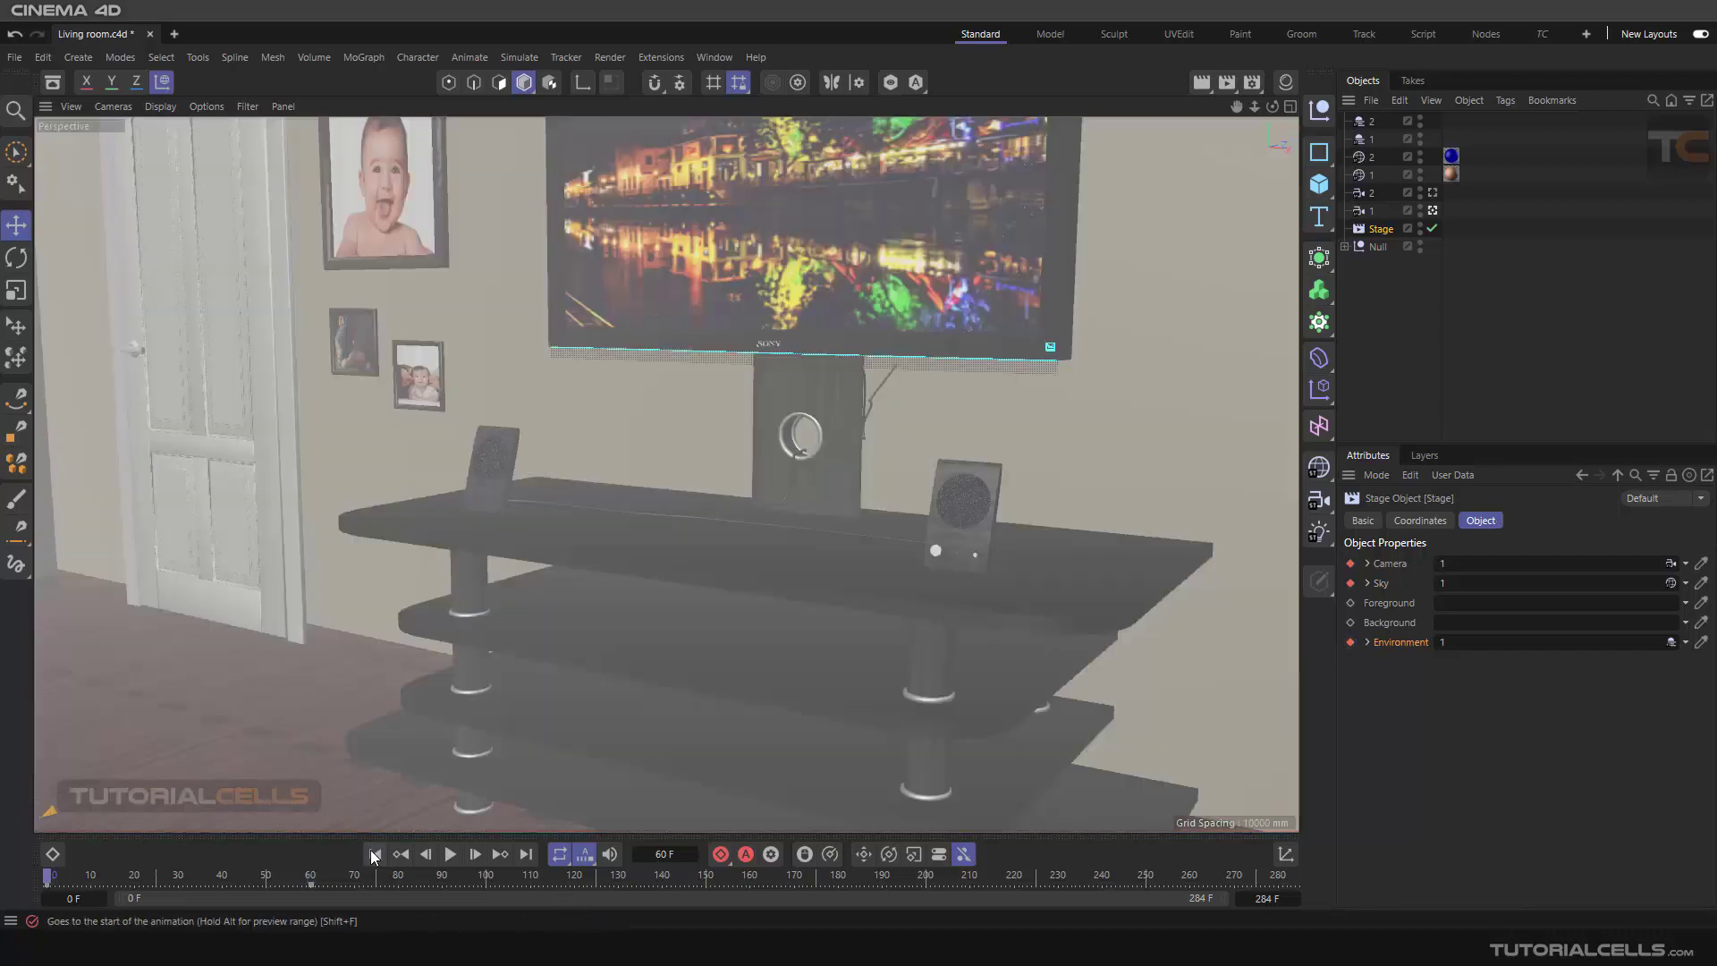
click(448, 853)
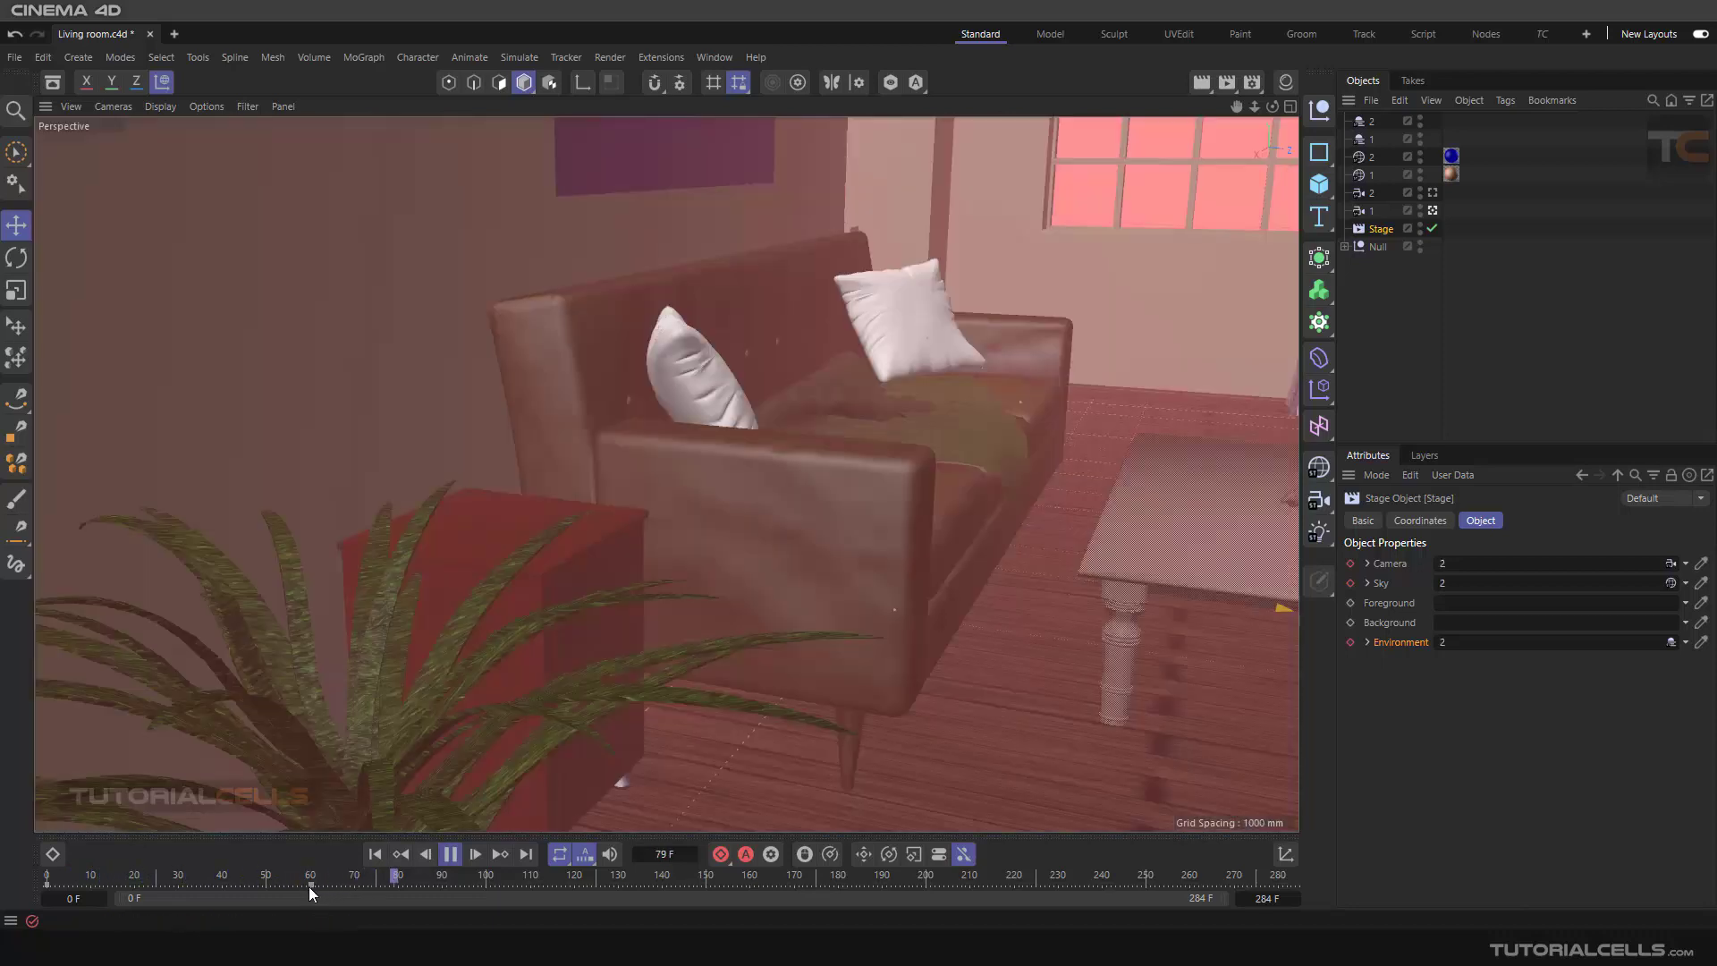
click(451, 853)
Step: Browse the environment object palette and scrub the timeline back to frame 0
click(1348, 476)
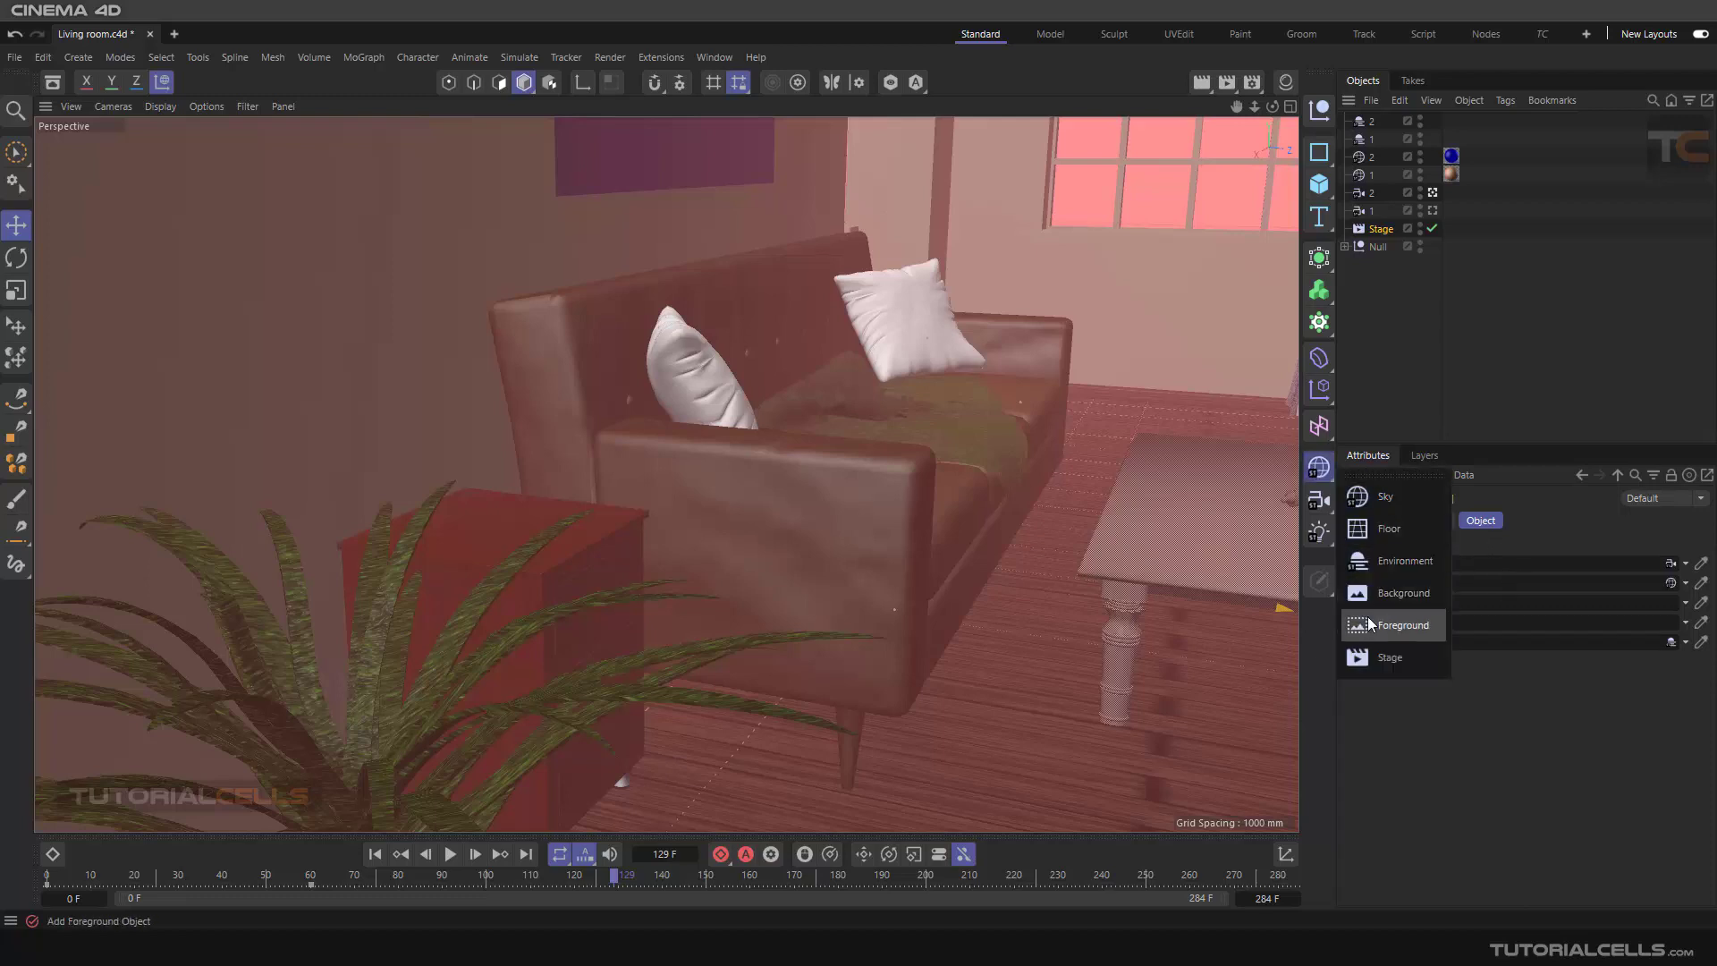
click(1403, 786)
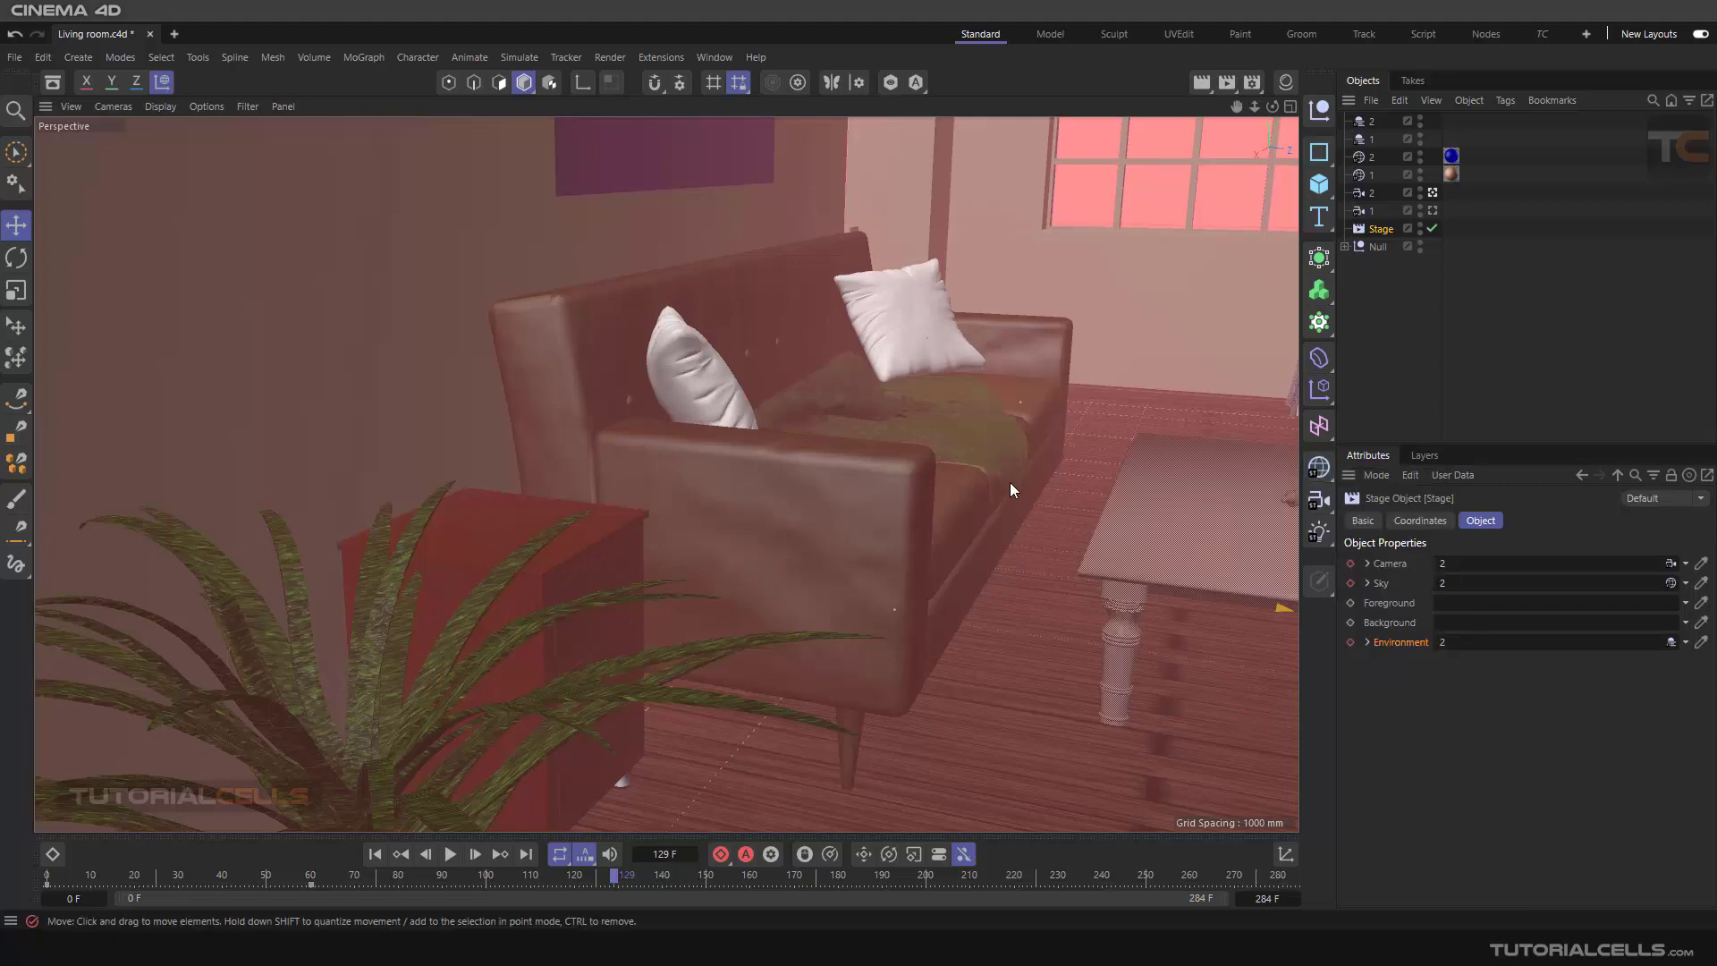
scroll(1009, 482, down, 4)
scroll(1009, 482, down, 4)
scroll(1006, 471, down, 3)
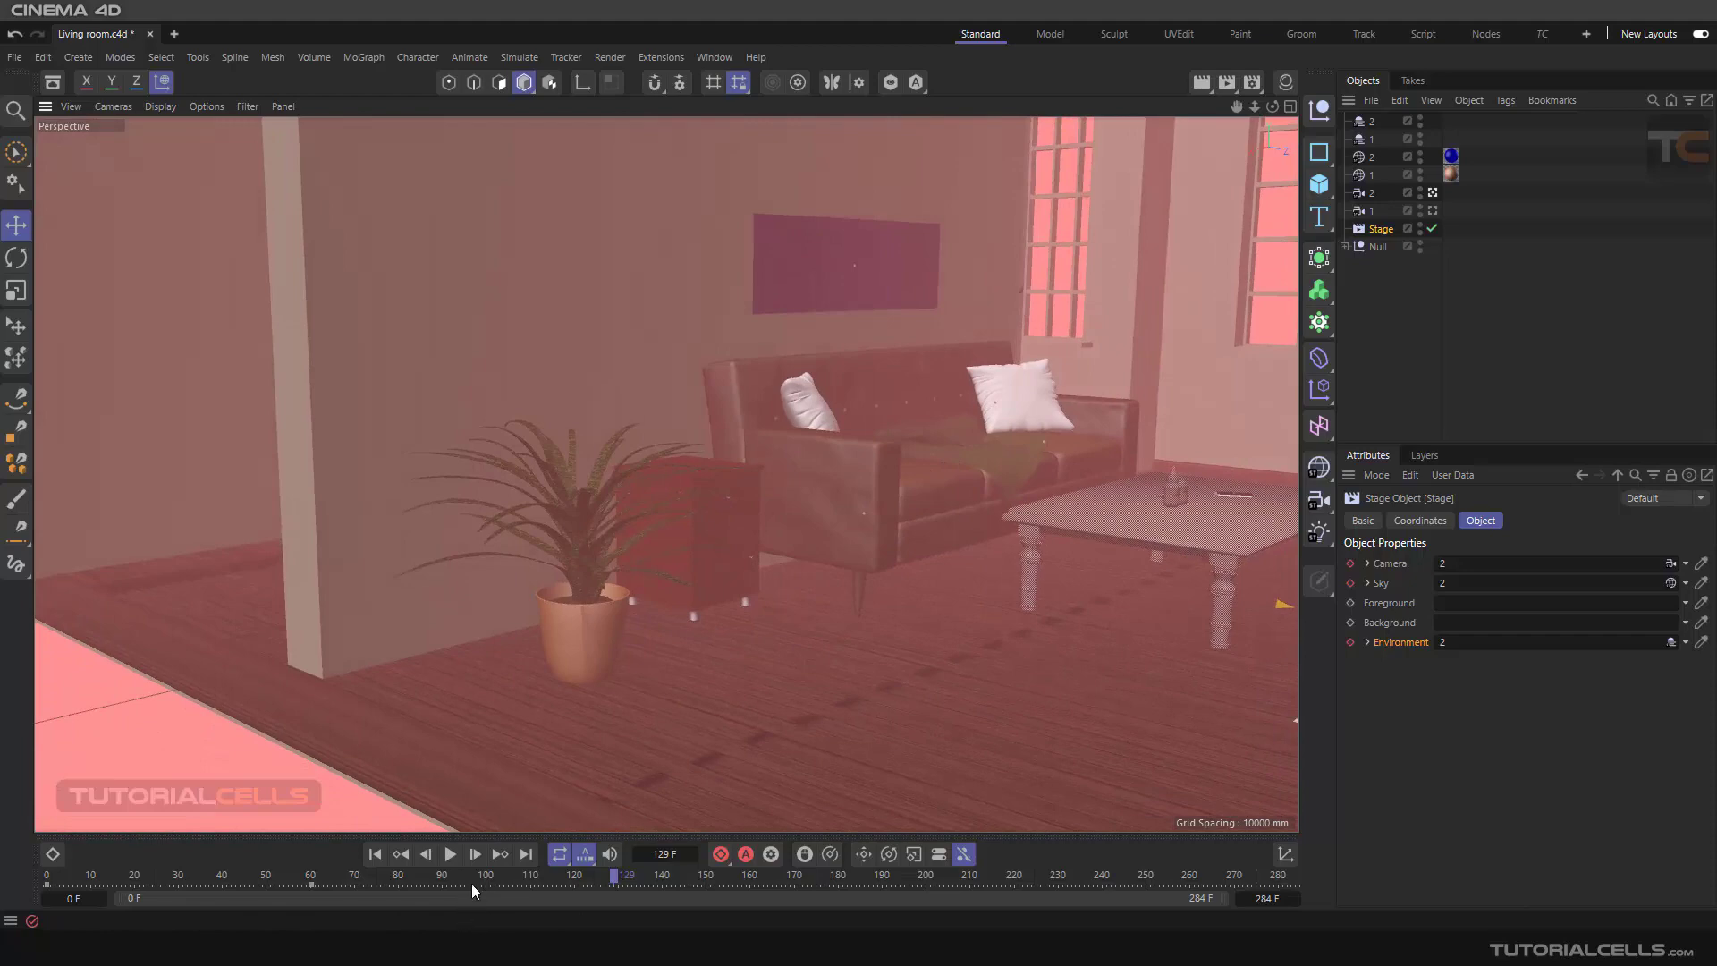
drag(610, 876, 182, 876)
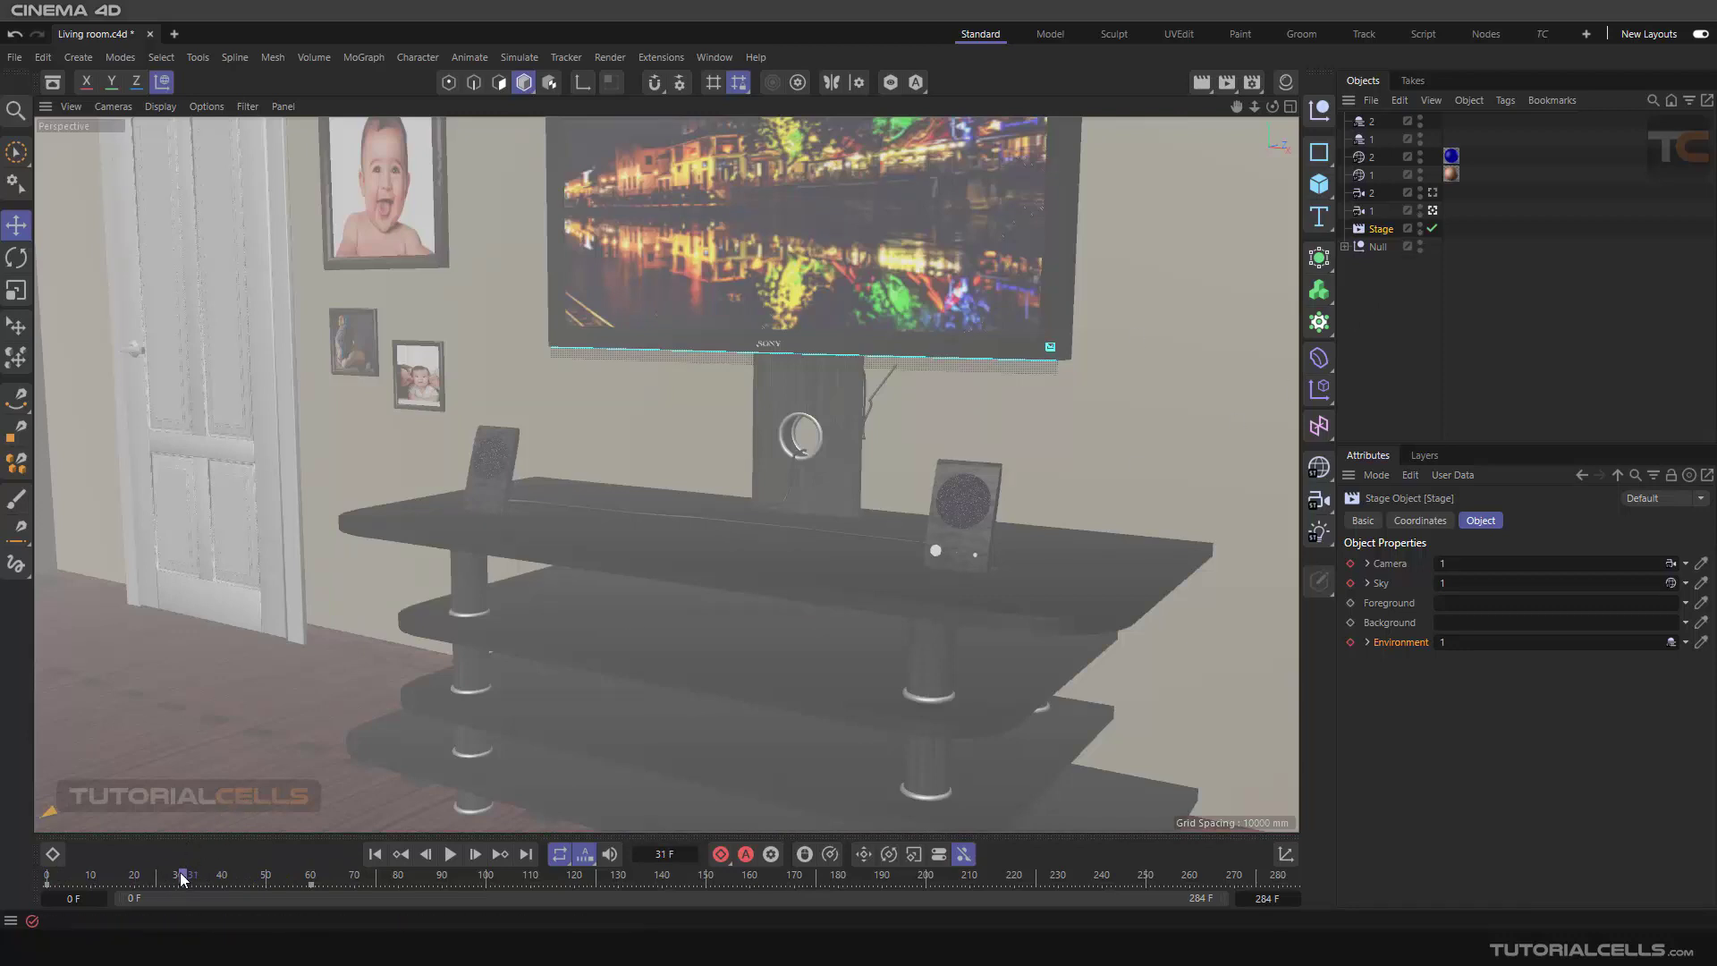
mouse_move(182, 875)
mouse_down()
mouse_move(46, 876)
mouse_move(390, 877)
mouse_move(225, 875)
mouse_up()
Step: Inspect sky 1 and environment 2's pink fog settings, then orbit to an elevated room overview
click(1371, 171)
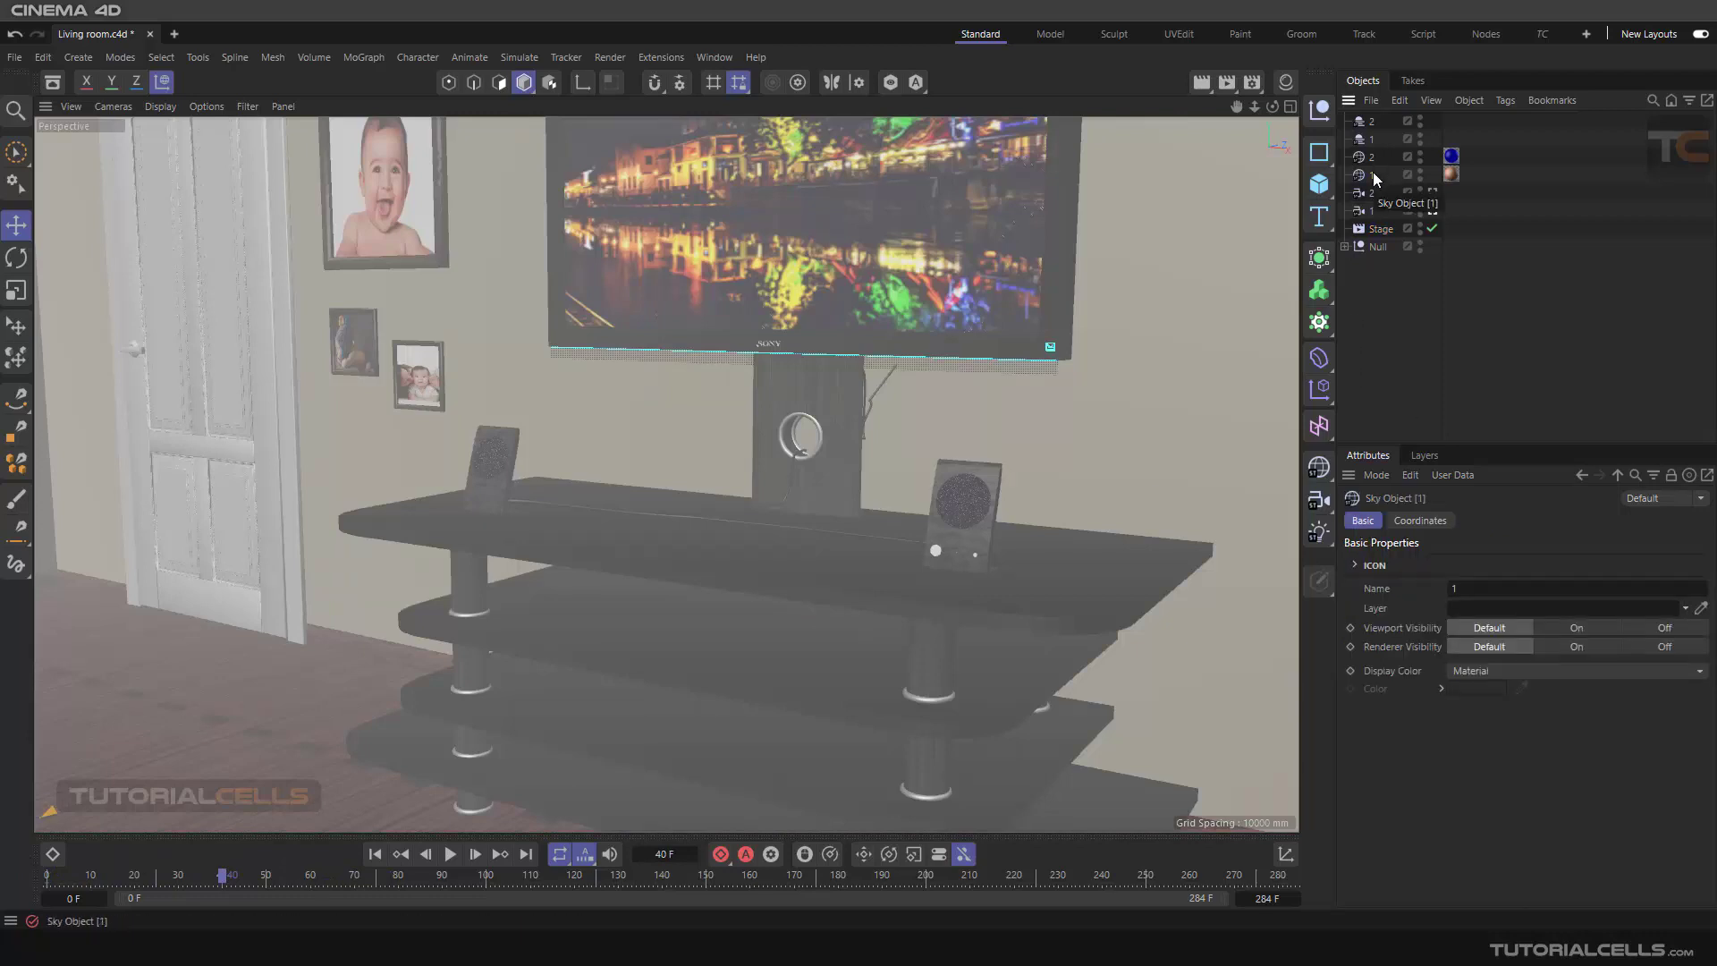
click(1371, 123)
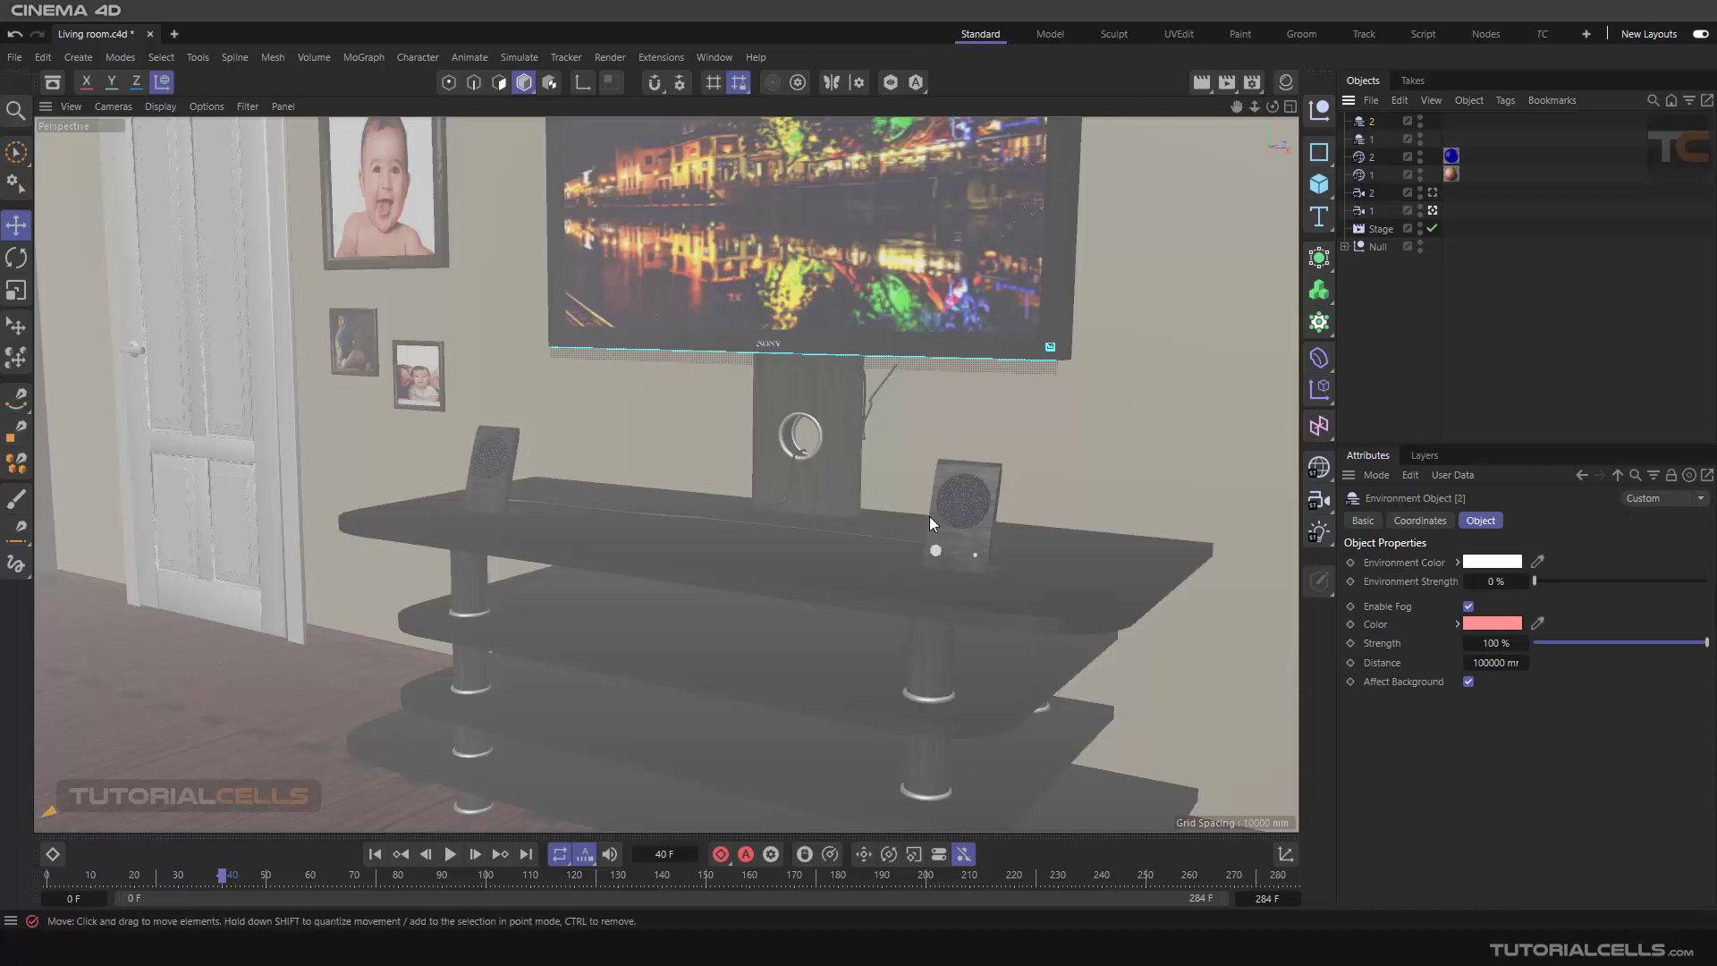
click(1433, 216)
scroll(858, 442, down, 10)
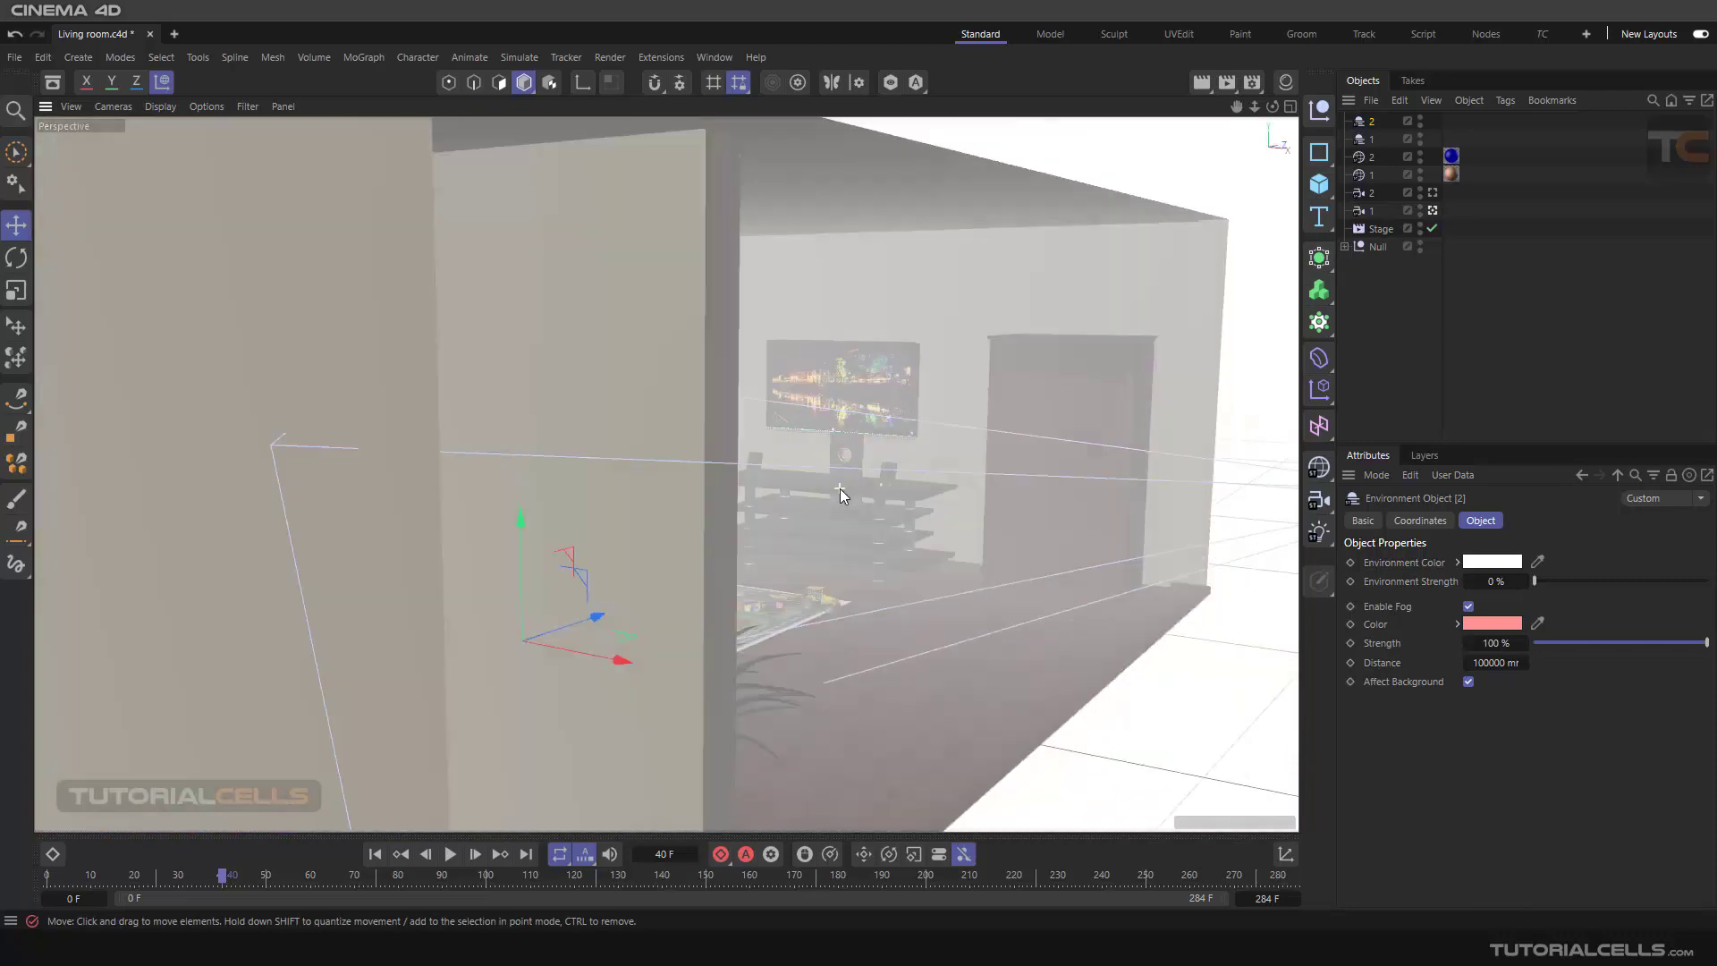
scroll(839, 488, down, 5)
mouse_move(992, 459)
alt+mouse_down()
mouse_move(837, 505)
mouse_move(924, 490)
alt+mouse_up()
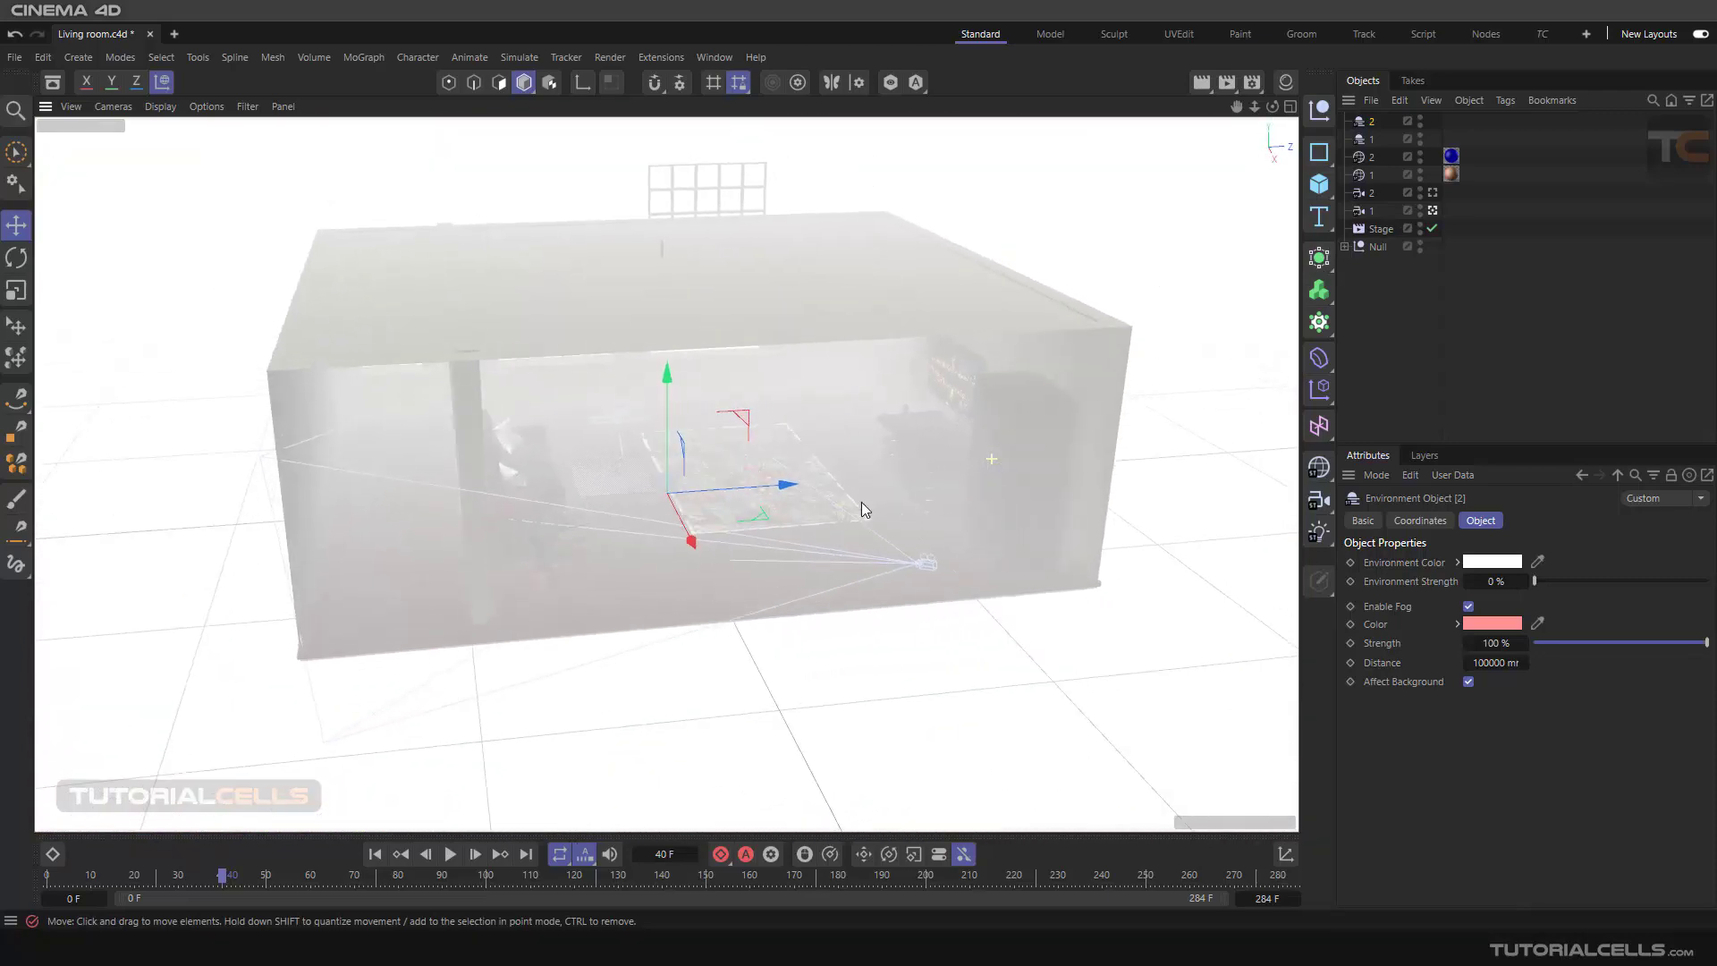
Step: Delete the Stage, both environments, skies and cameras, leaving only the Null, then show light types
click(1386, 228)
ctrl+click(1387, 120)
key(Delete)
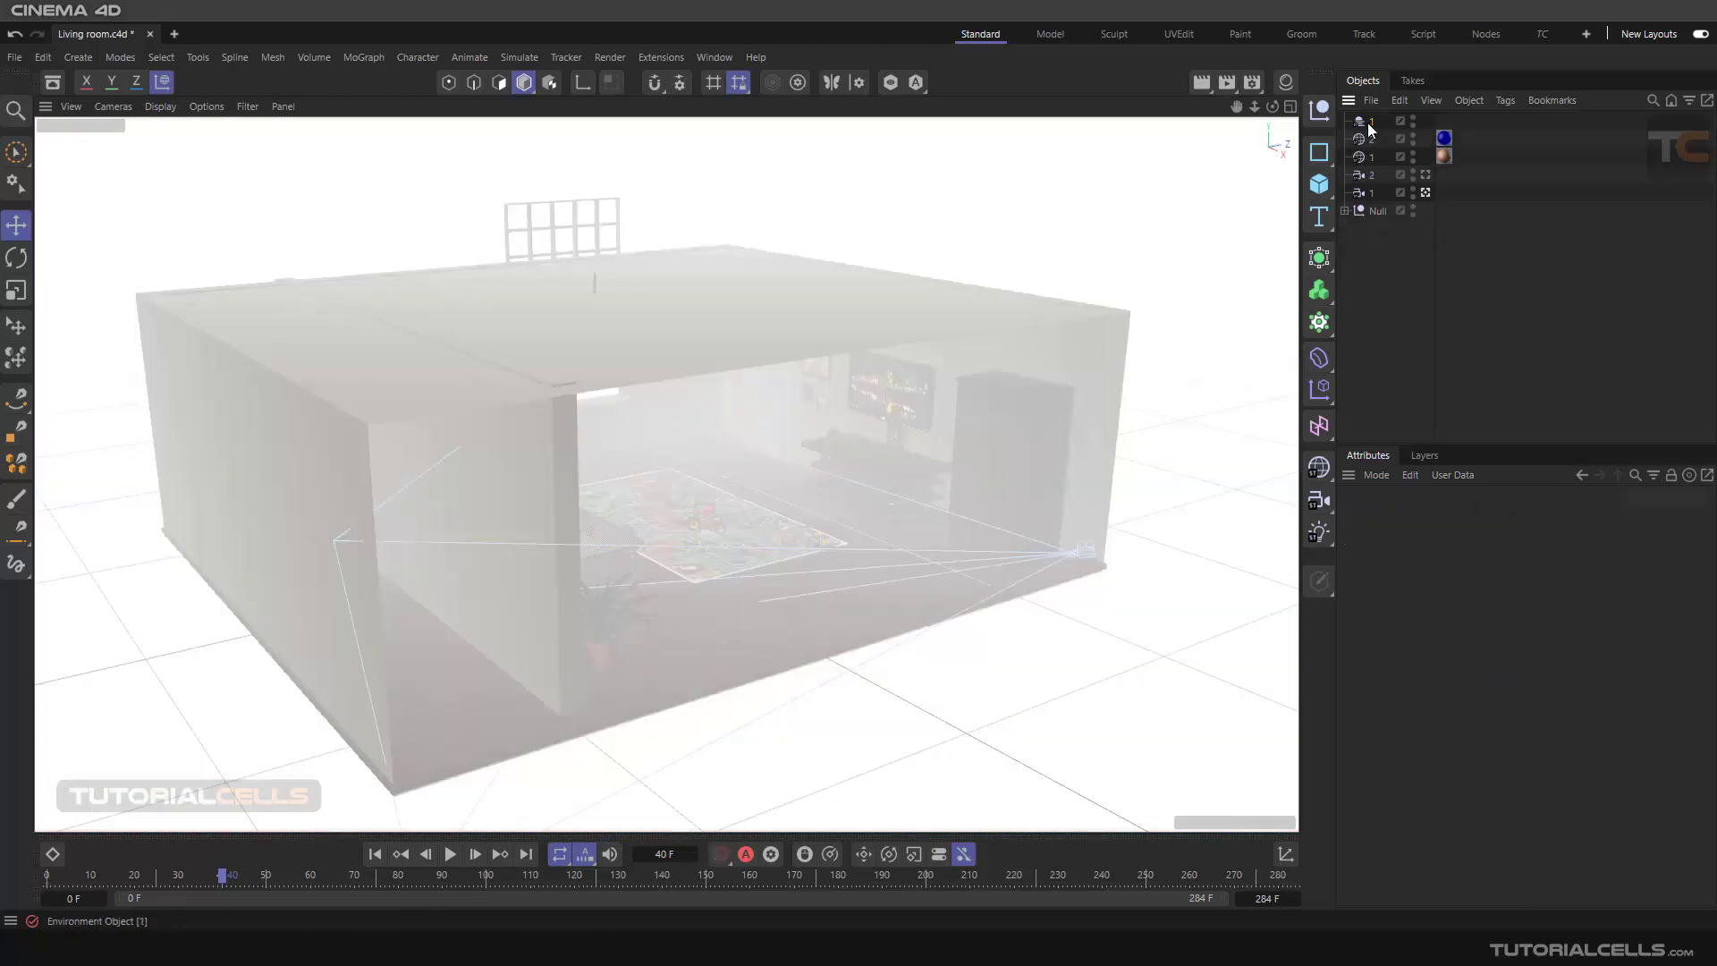
key(Delete)
key(Delete)
key(Delete)
key(Delete)
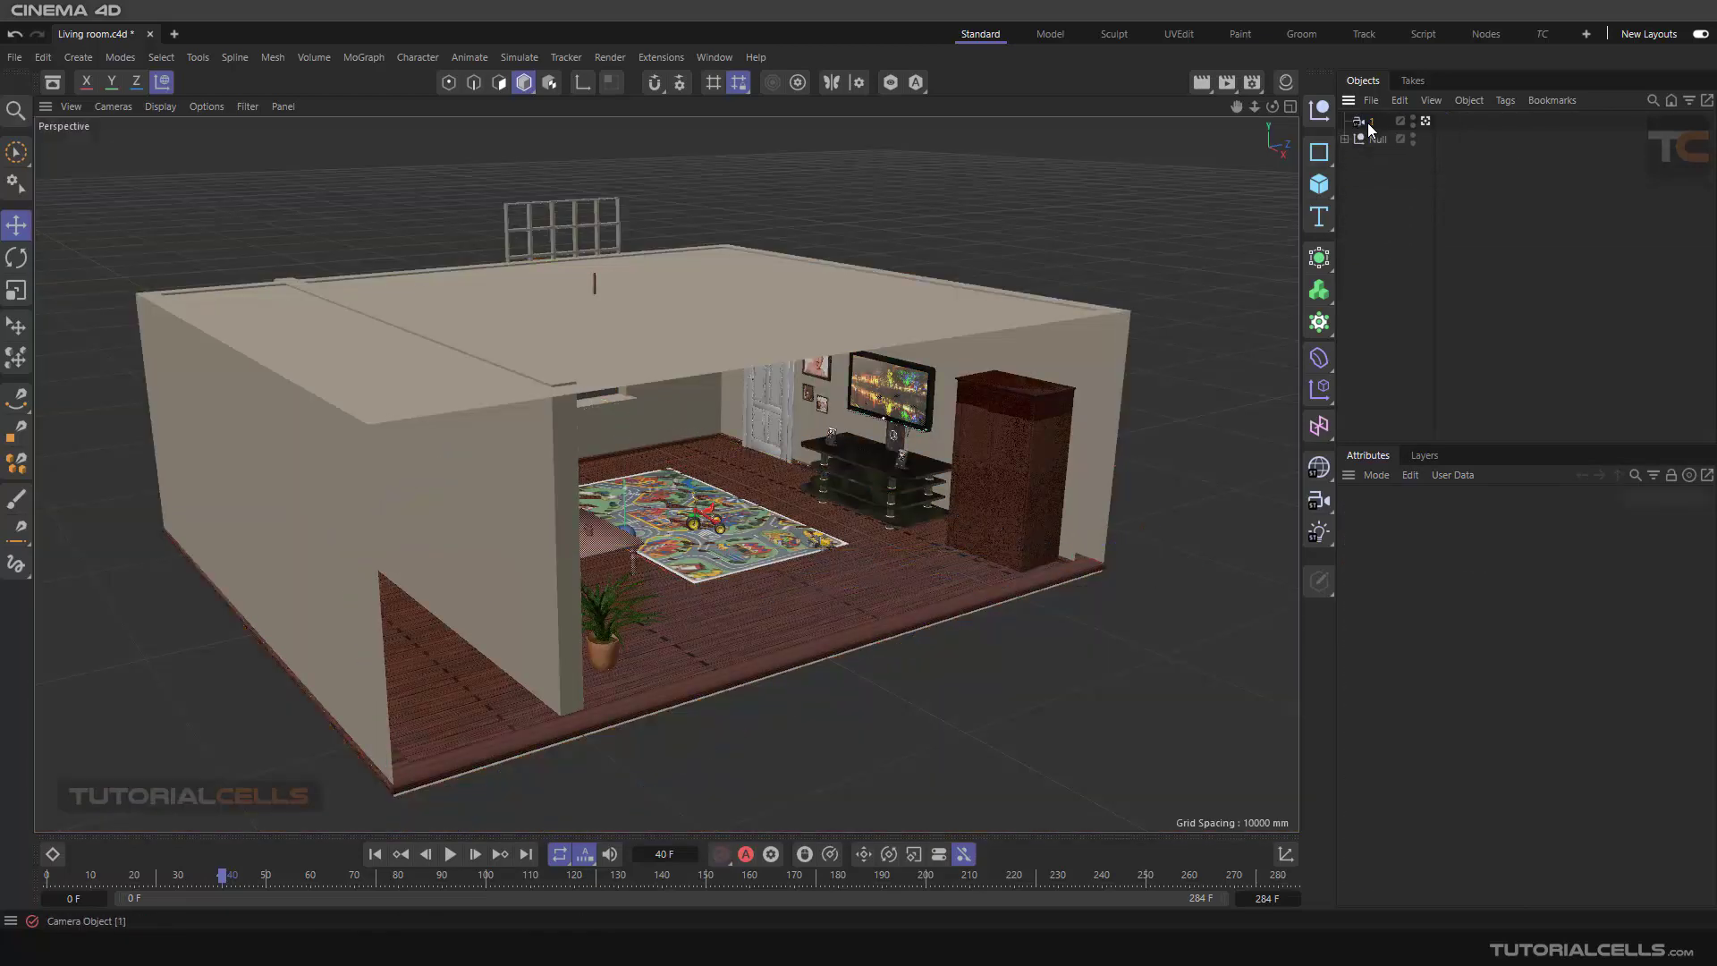
key(Delete)
mouse_move(805, 443)
alt+mouse_down()
mouse_move(903, 425)
mouse_move(943, 464)
alt+mouse_up()
scroll(943, 464, up, 4)
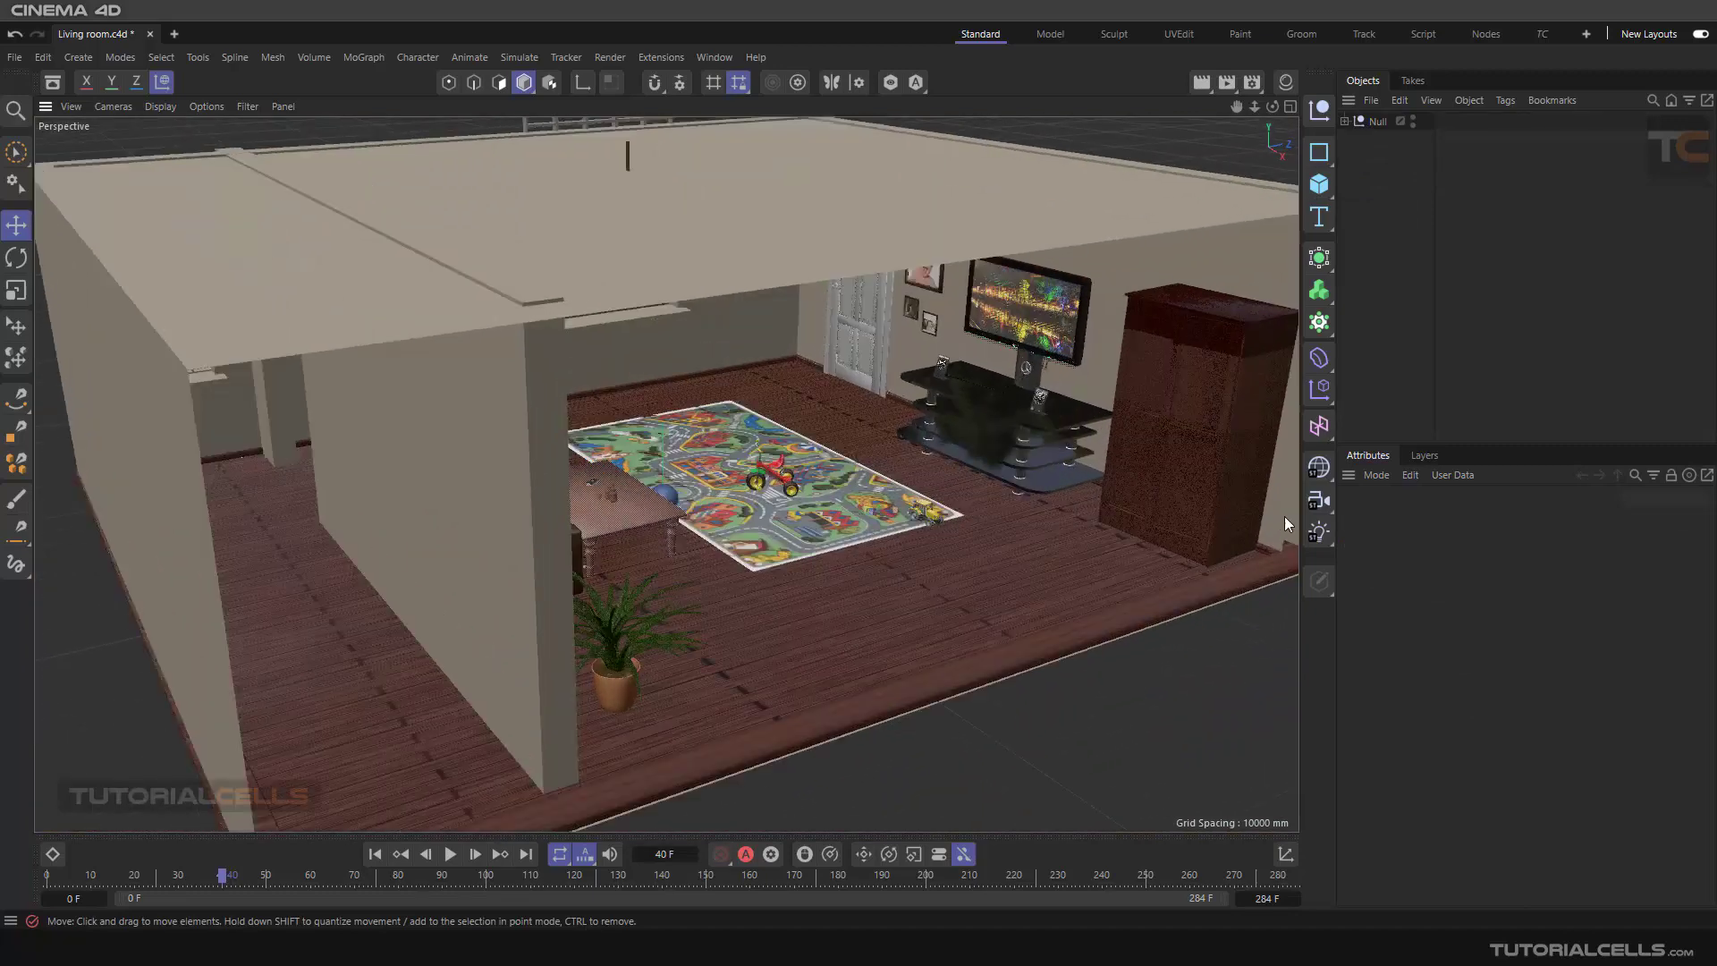
click(1320, 466)
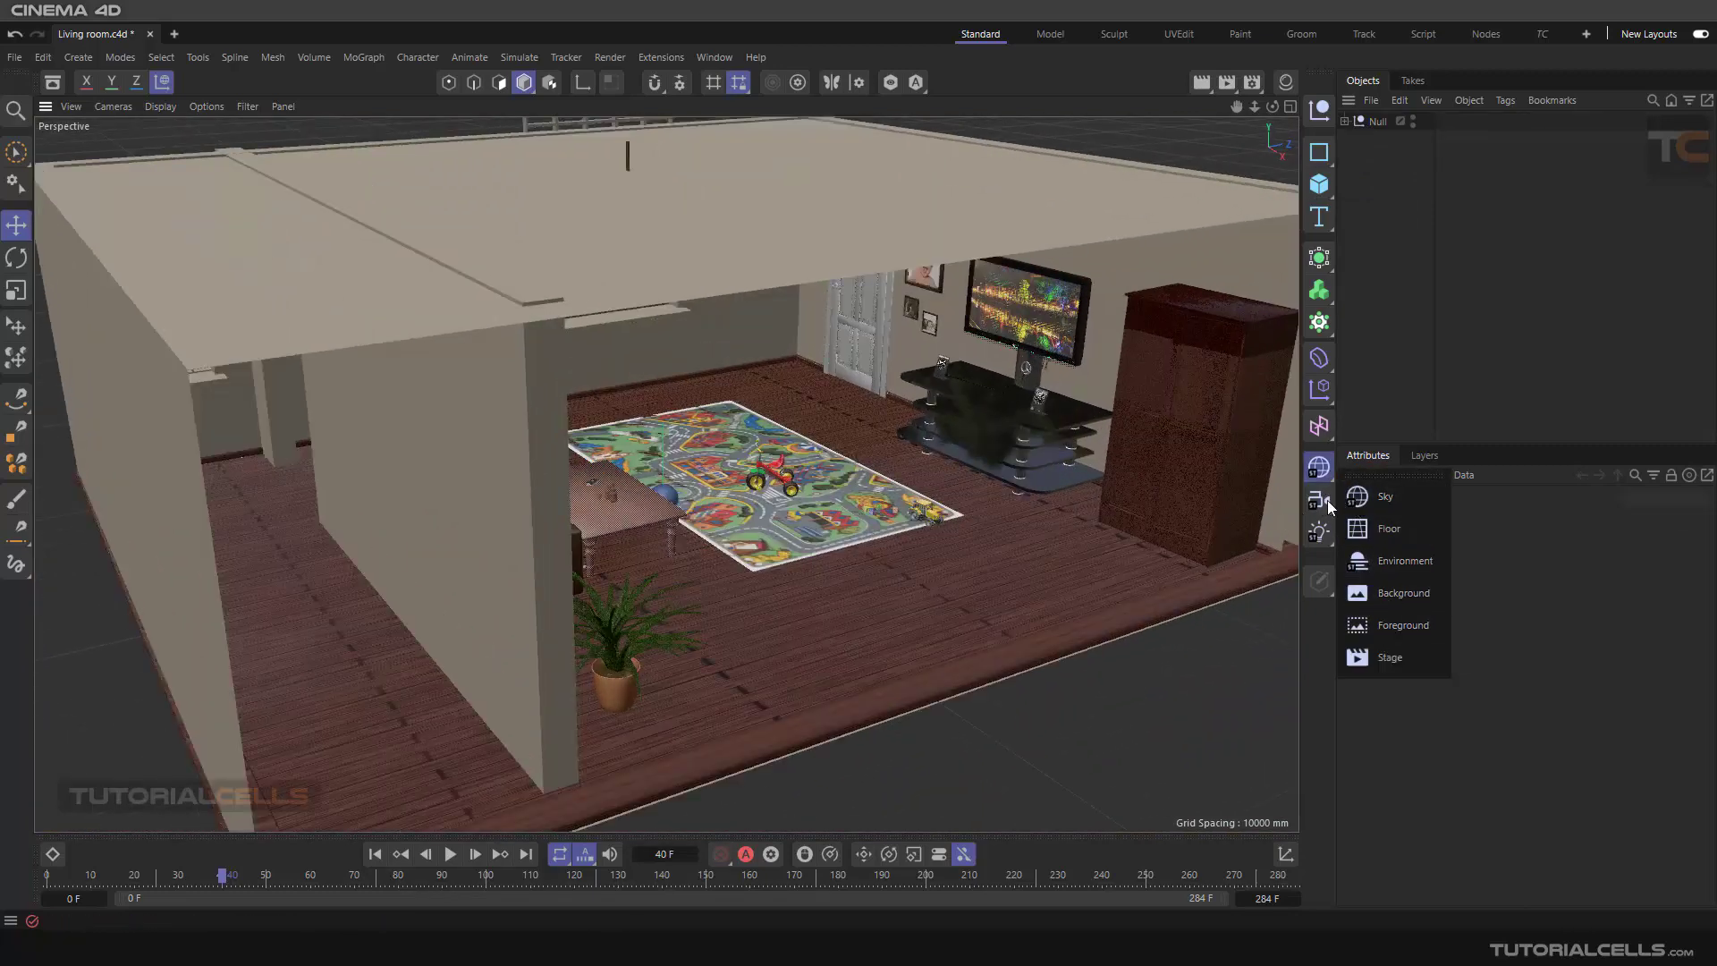
click(1321, 531)
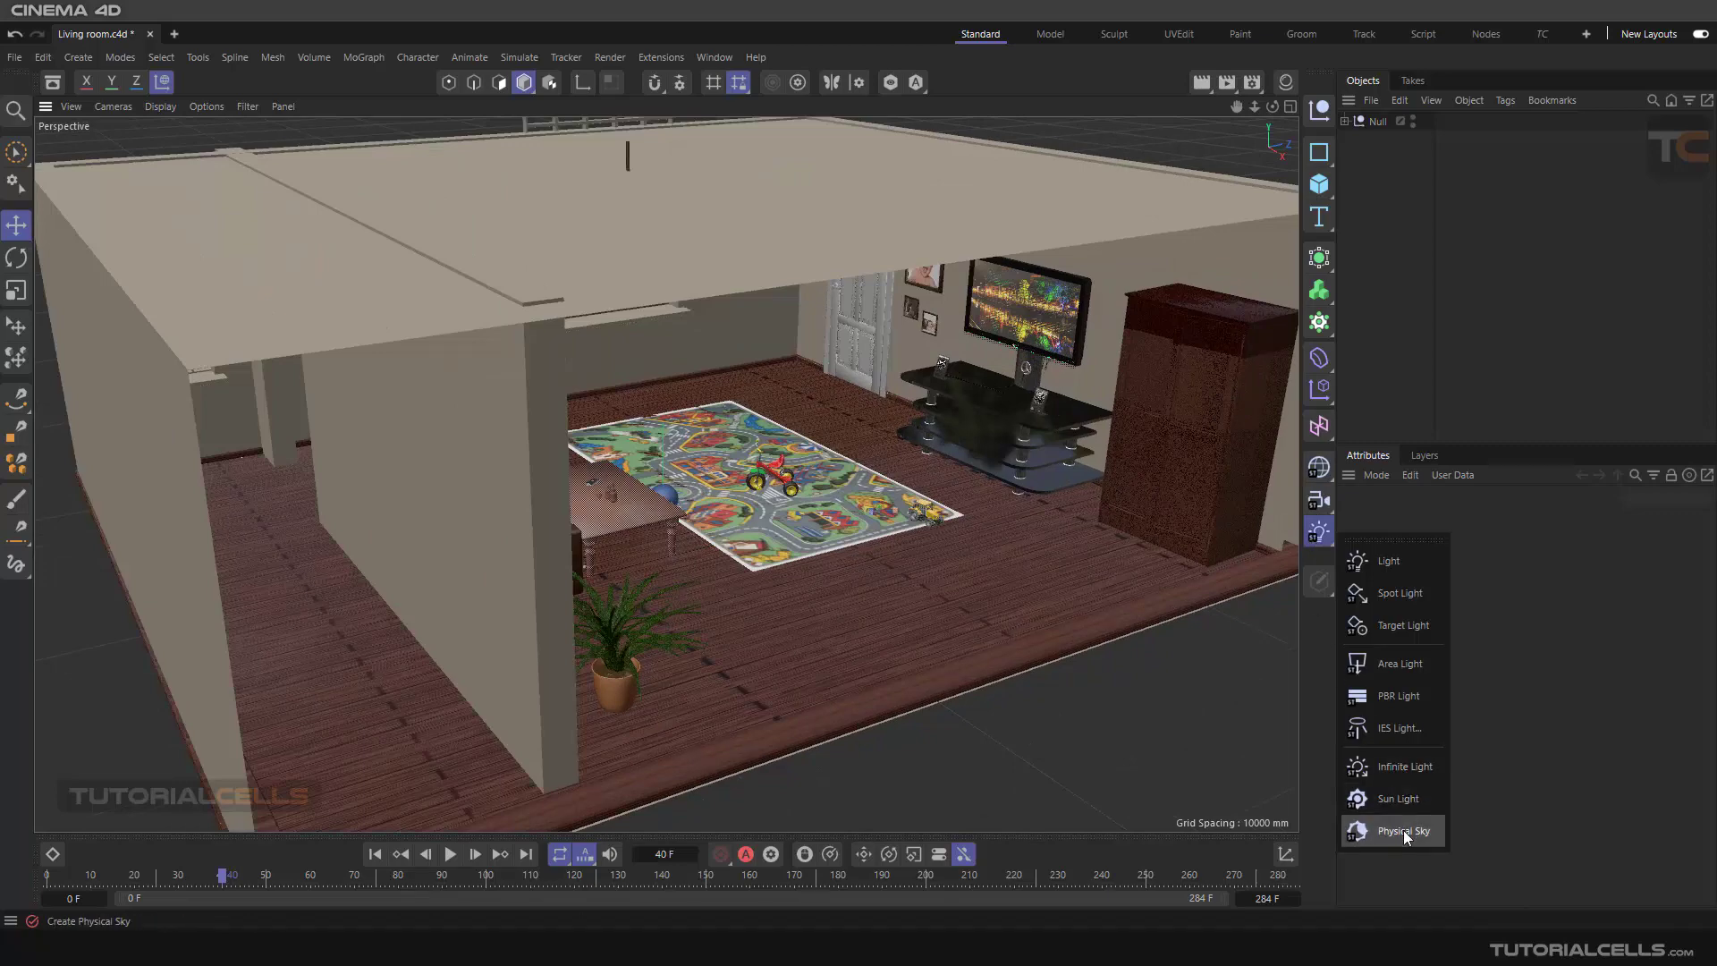